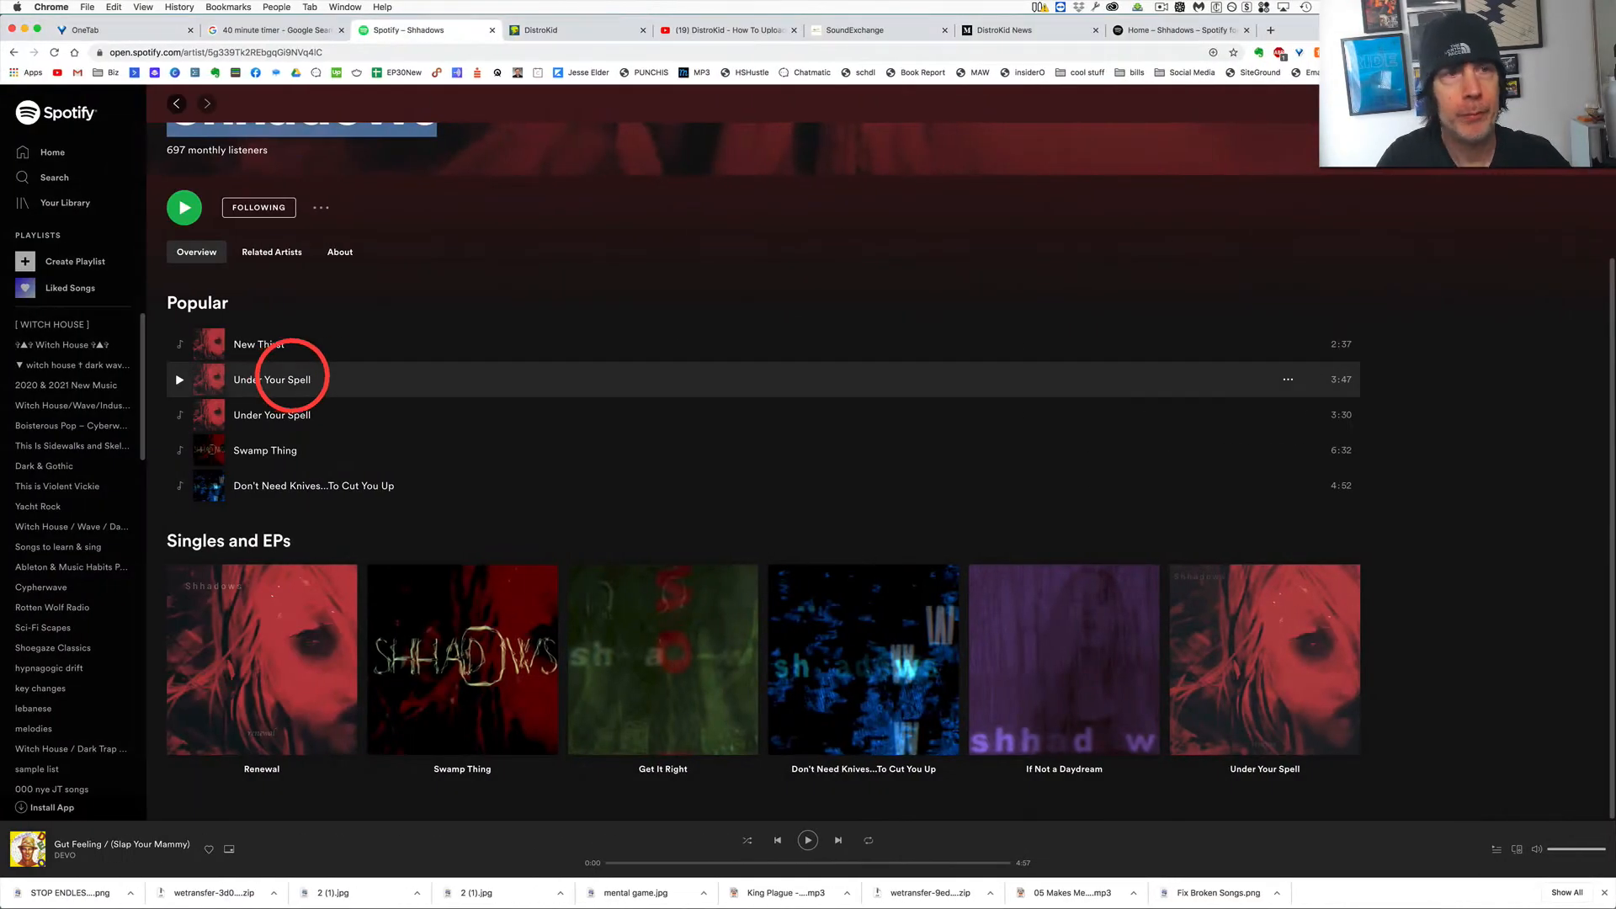
Look over the Shhadows artist page on Spotify, from its header to the singles and EPs.
scroll(295, 211, up, 3)
click(498, 337)
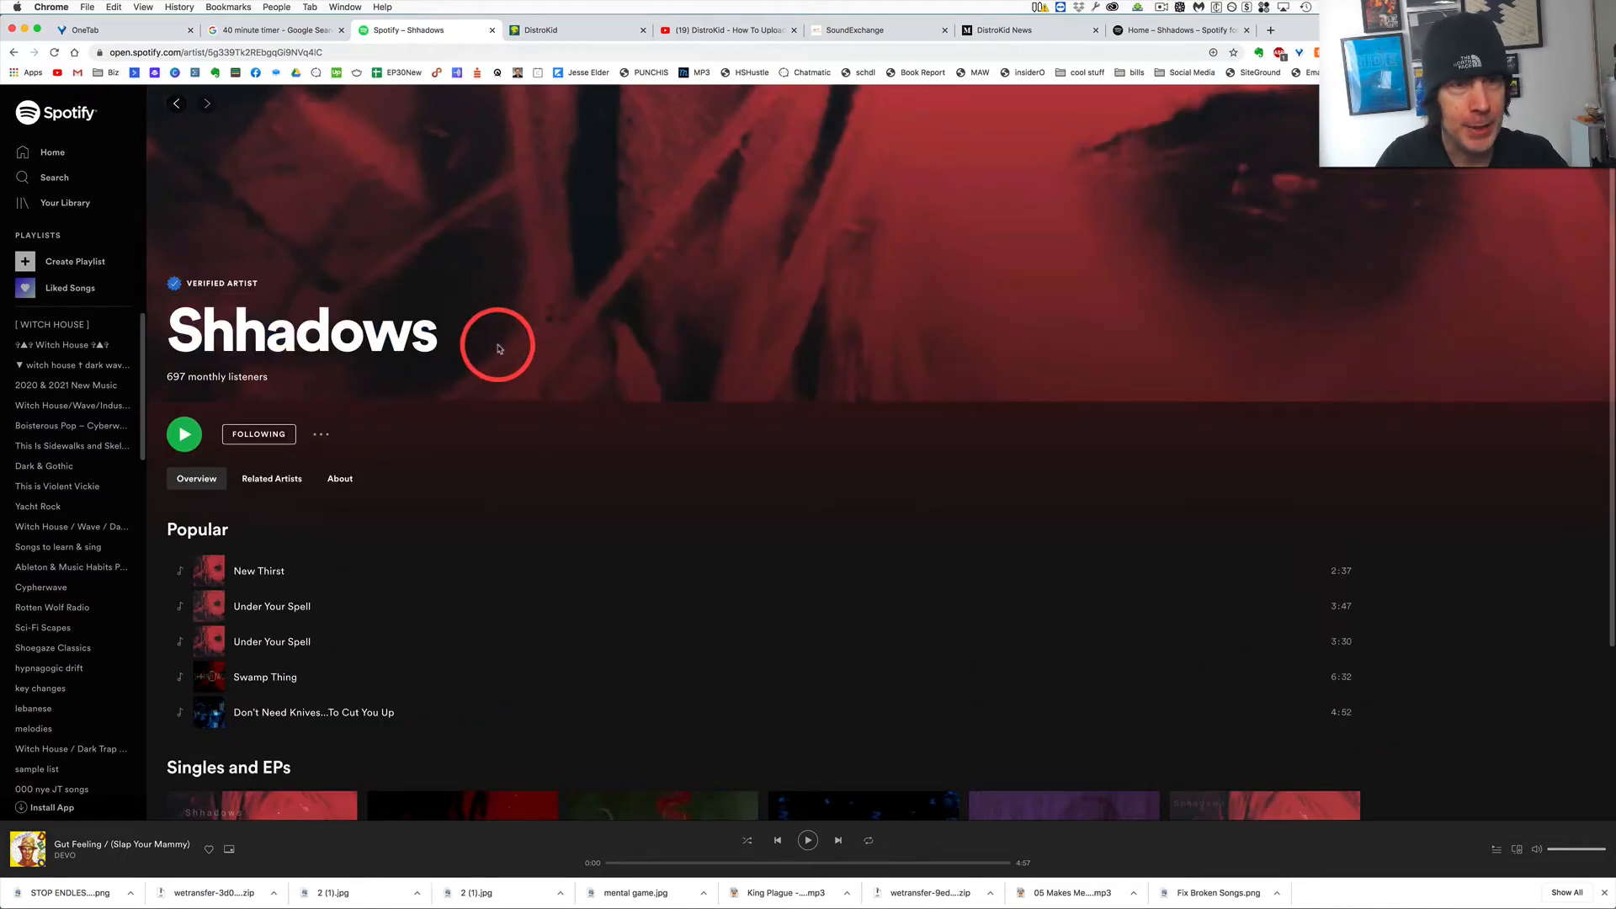
scroll(539, 328, down, 3)
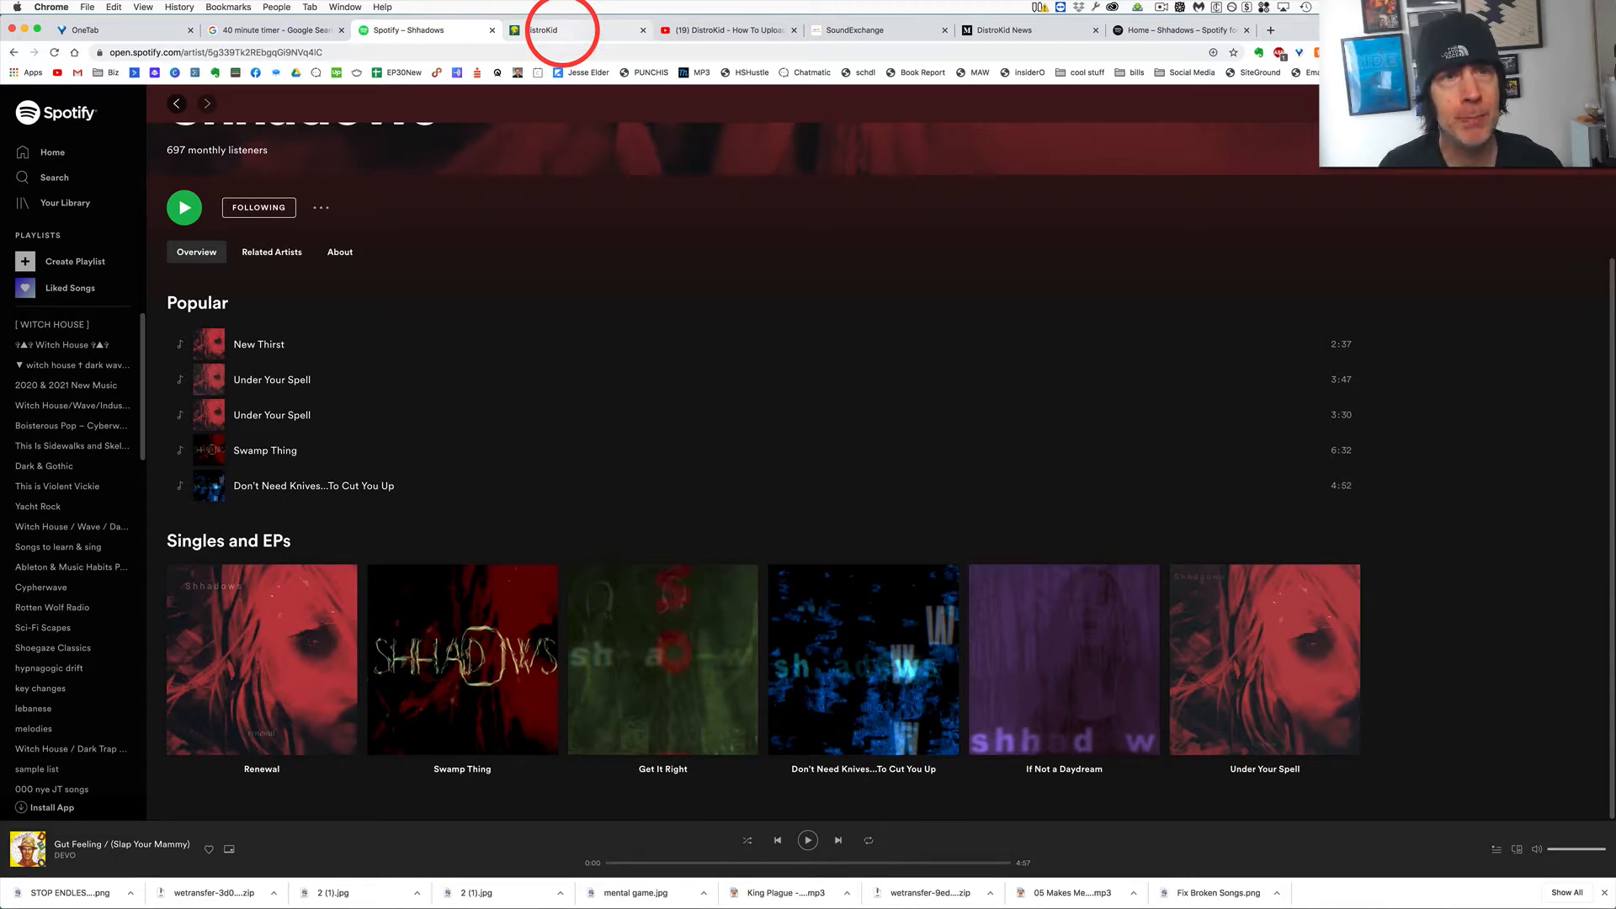
Switch to DistroKid and read its home page for the pricing, features and frequently asked questions.
click(549, 36)
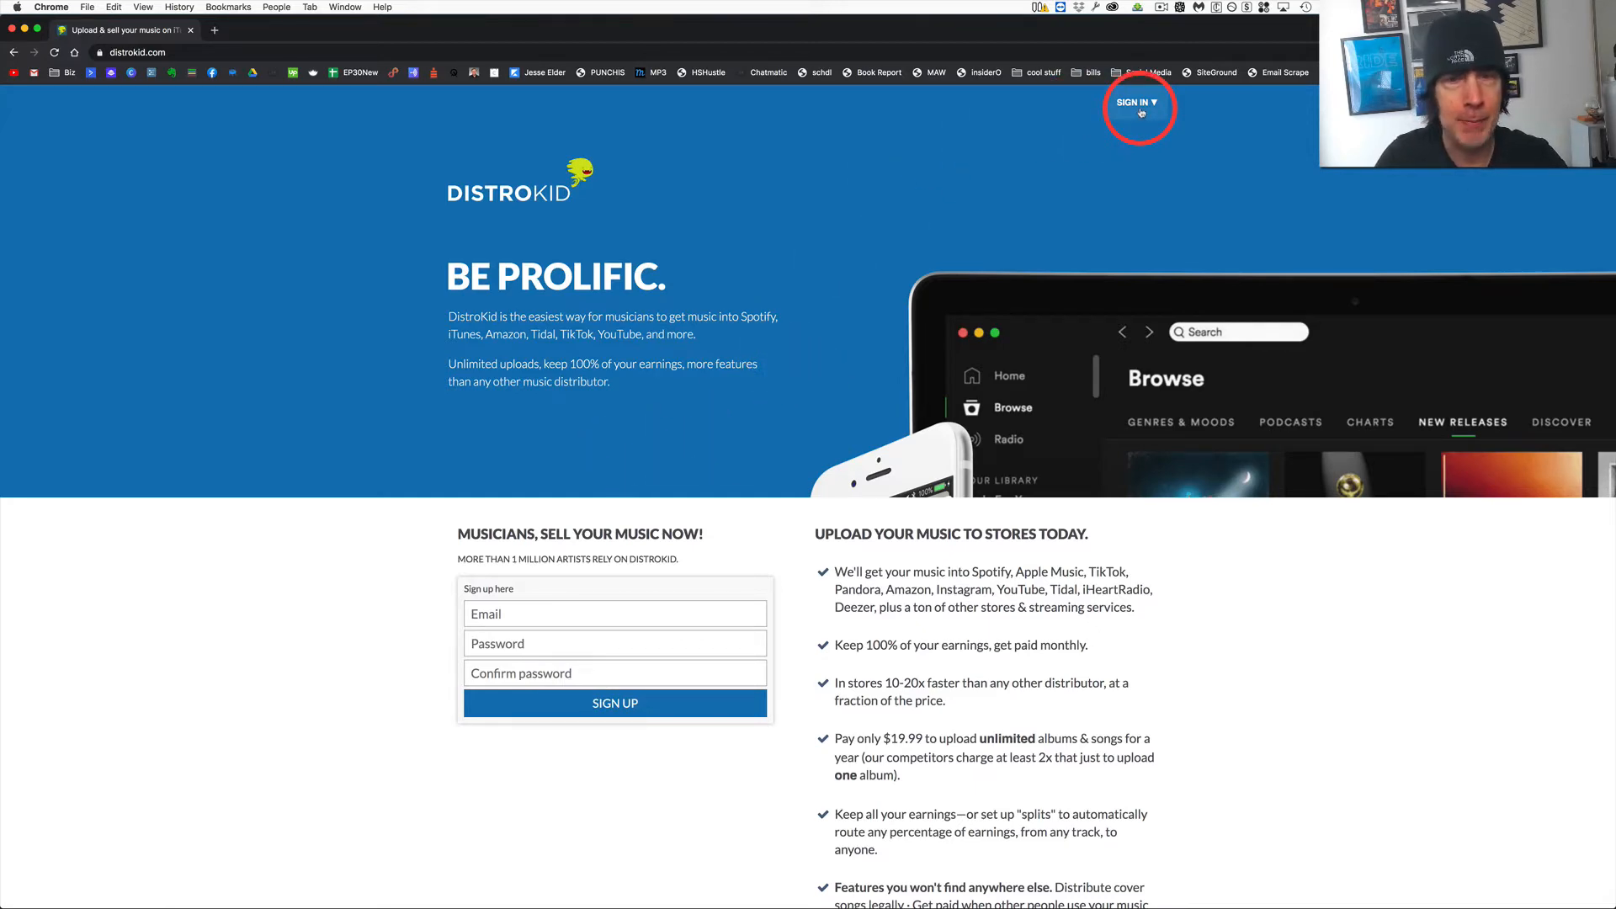
scroll(1100, 606, down, 10)
scroll(1162, 798, up, 10)
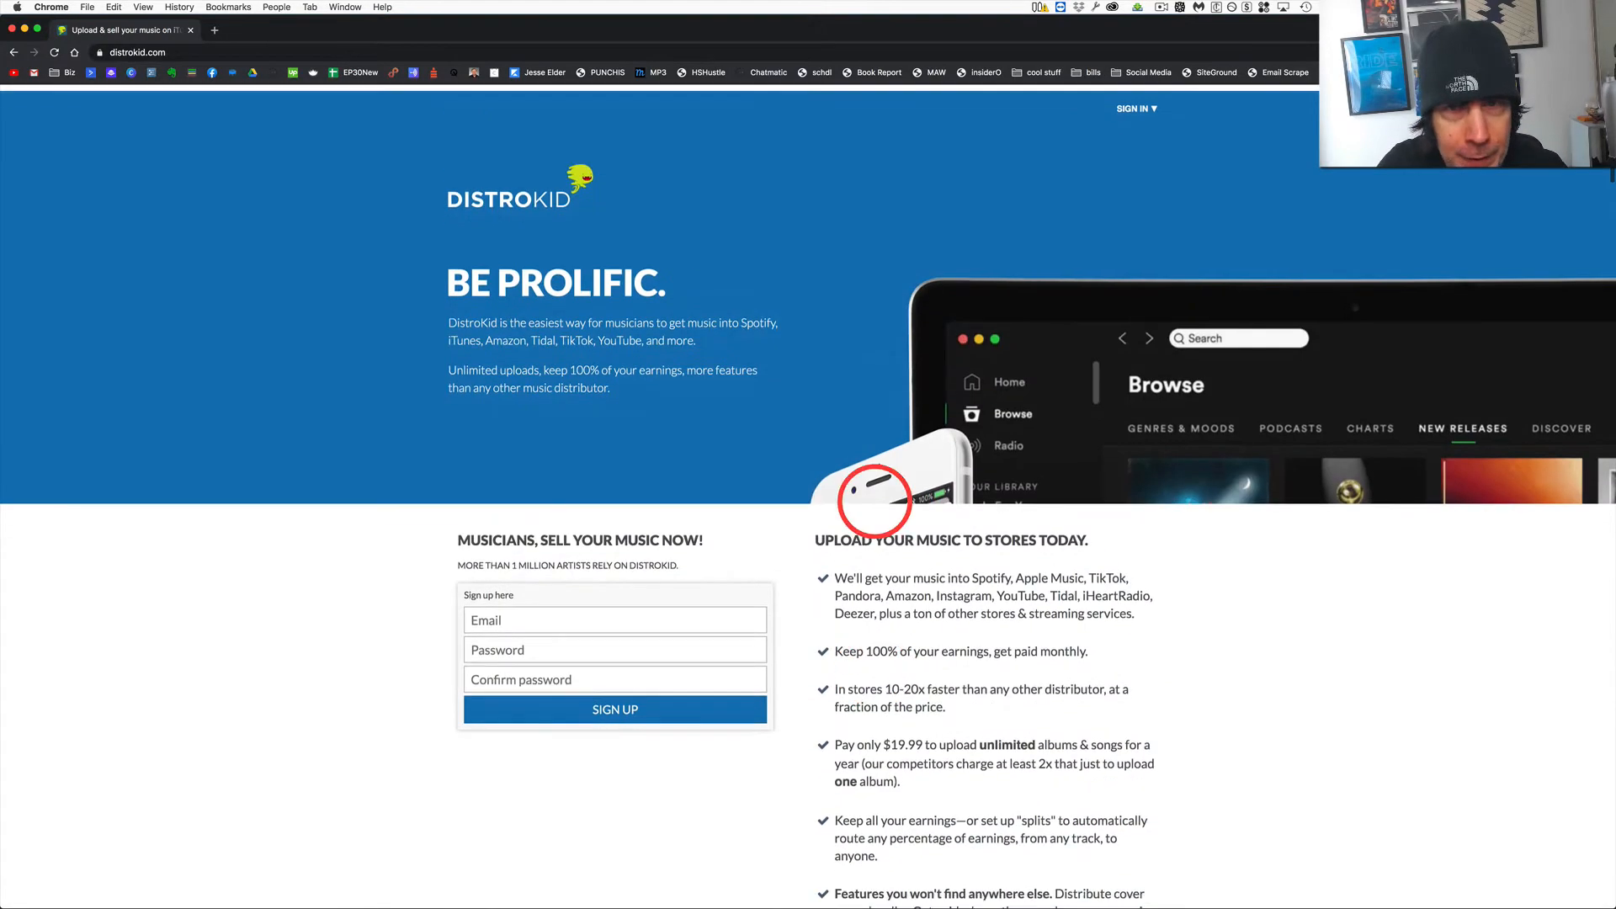
scroll(1102, 324, down, 5)
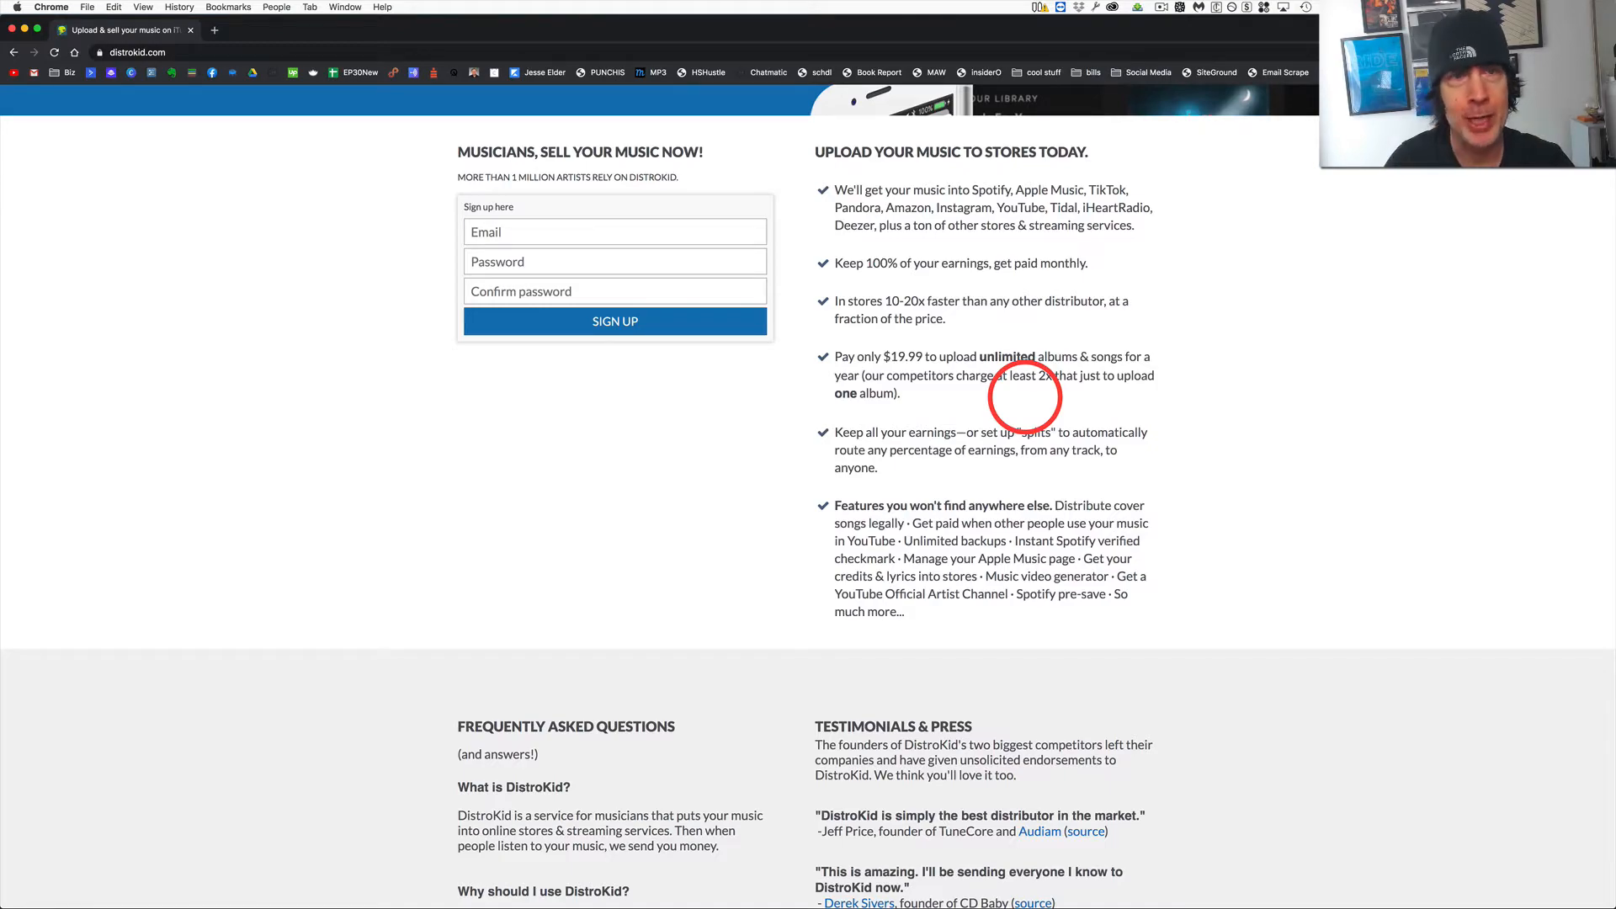
scroll(666, 522, down, 5)
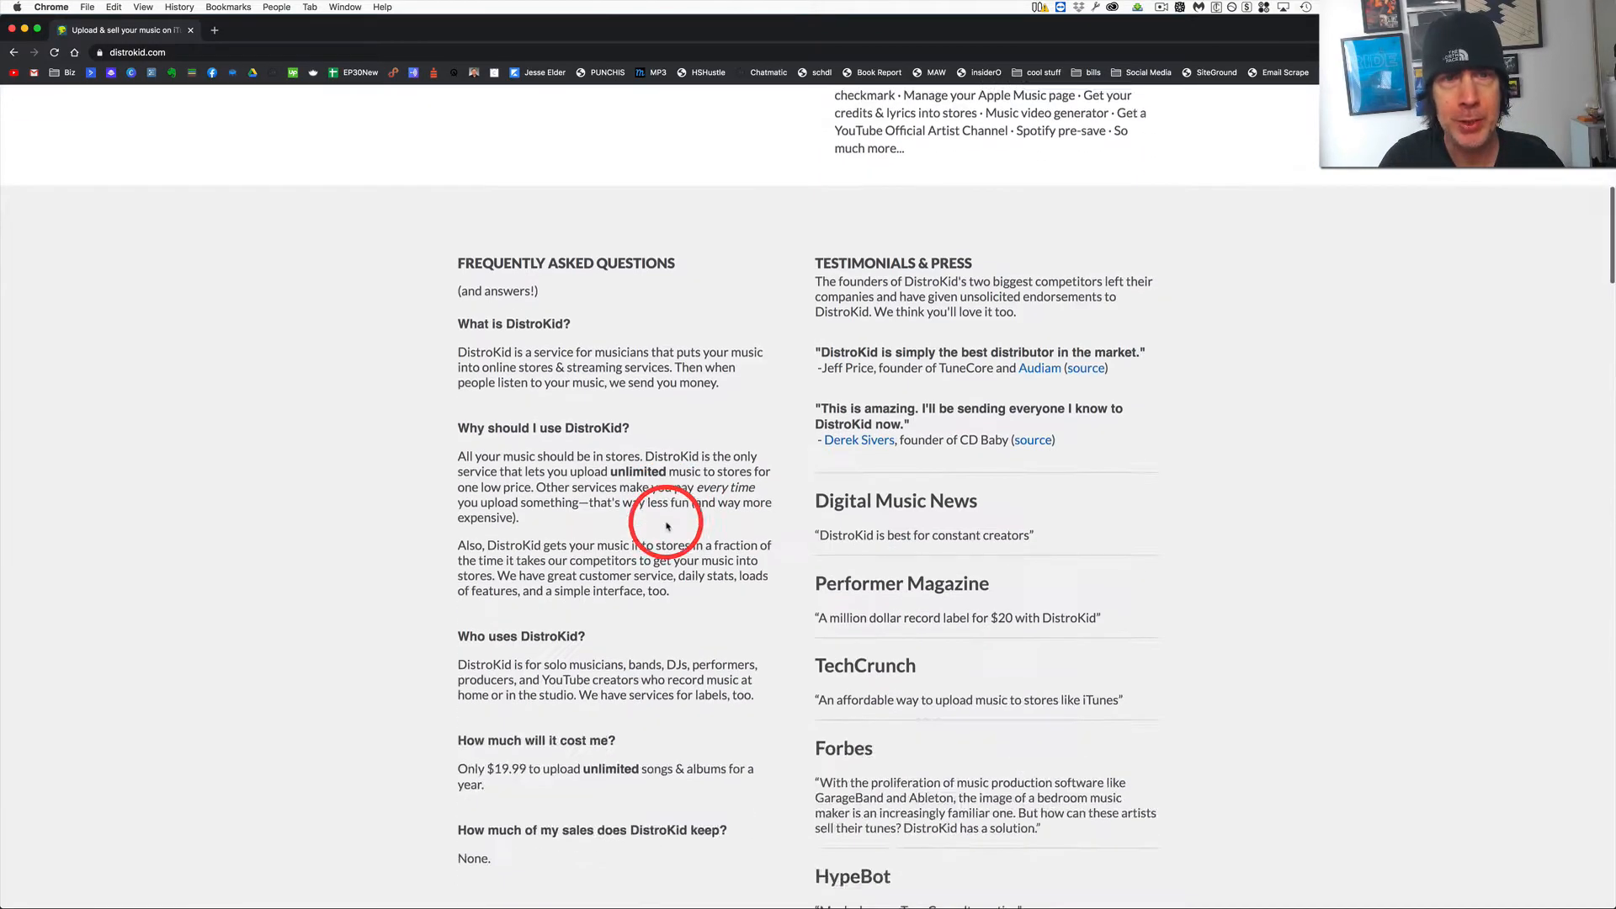
scroll(666, 526, up, 10)
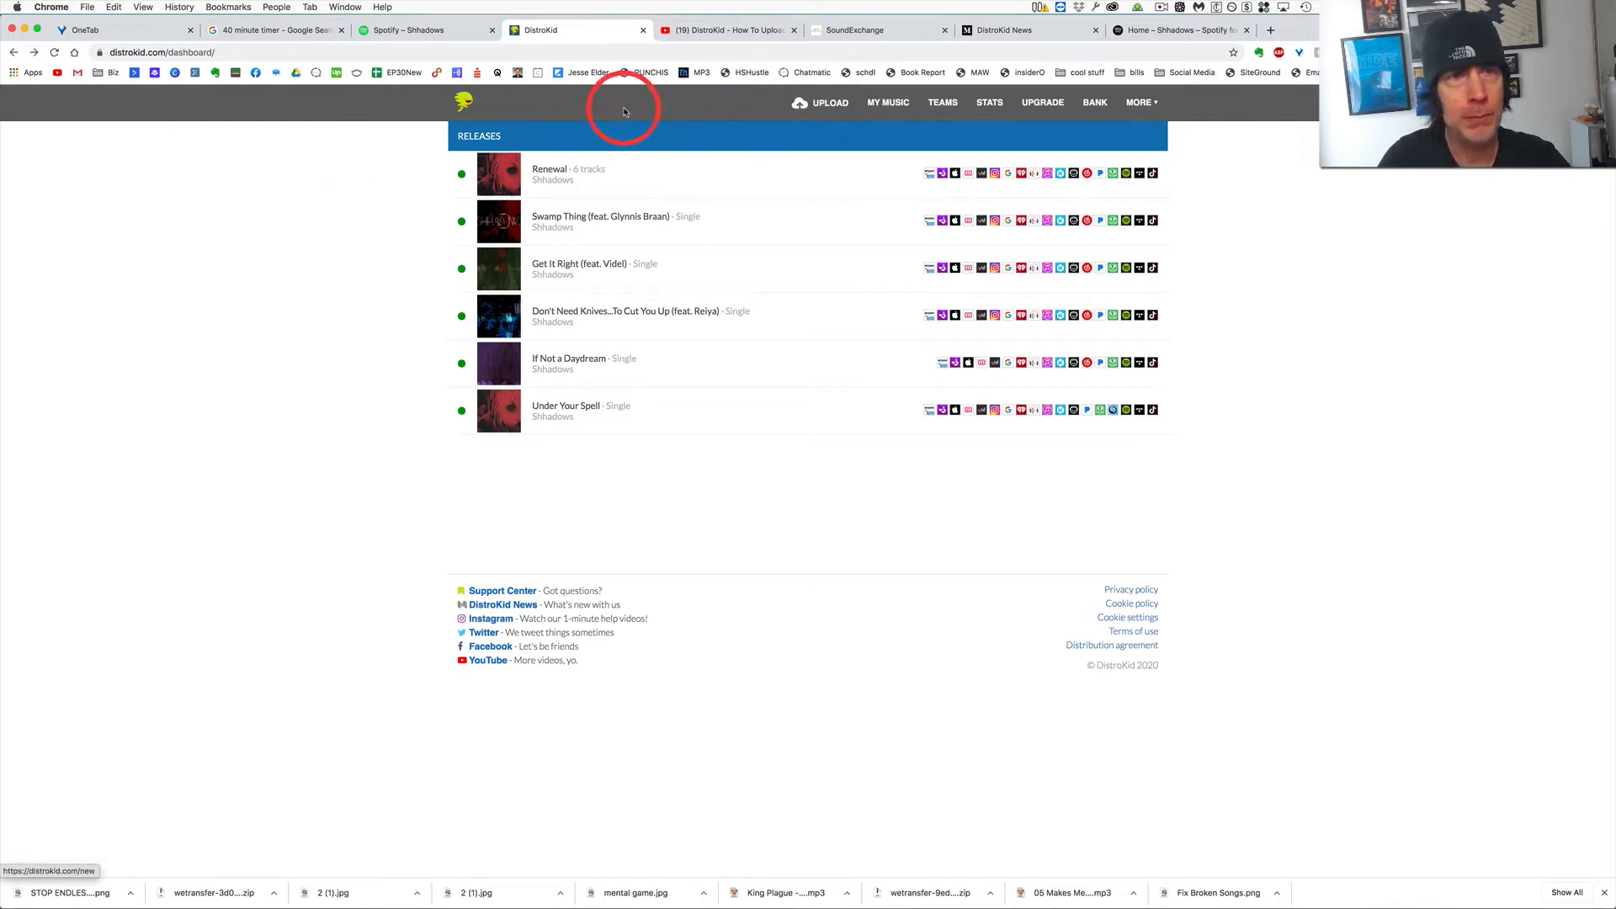
Open the DistroKid music upload form and examine its services list and the choices for the number of songs.
click(834, 103)
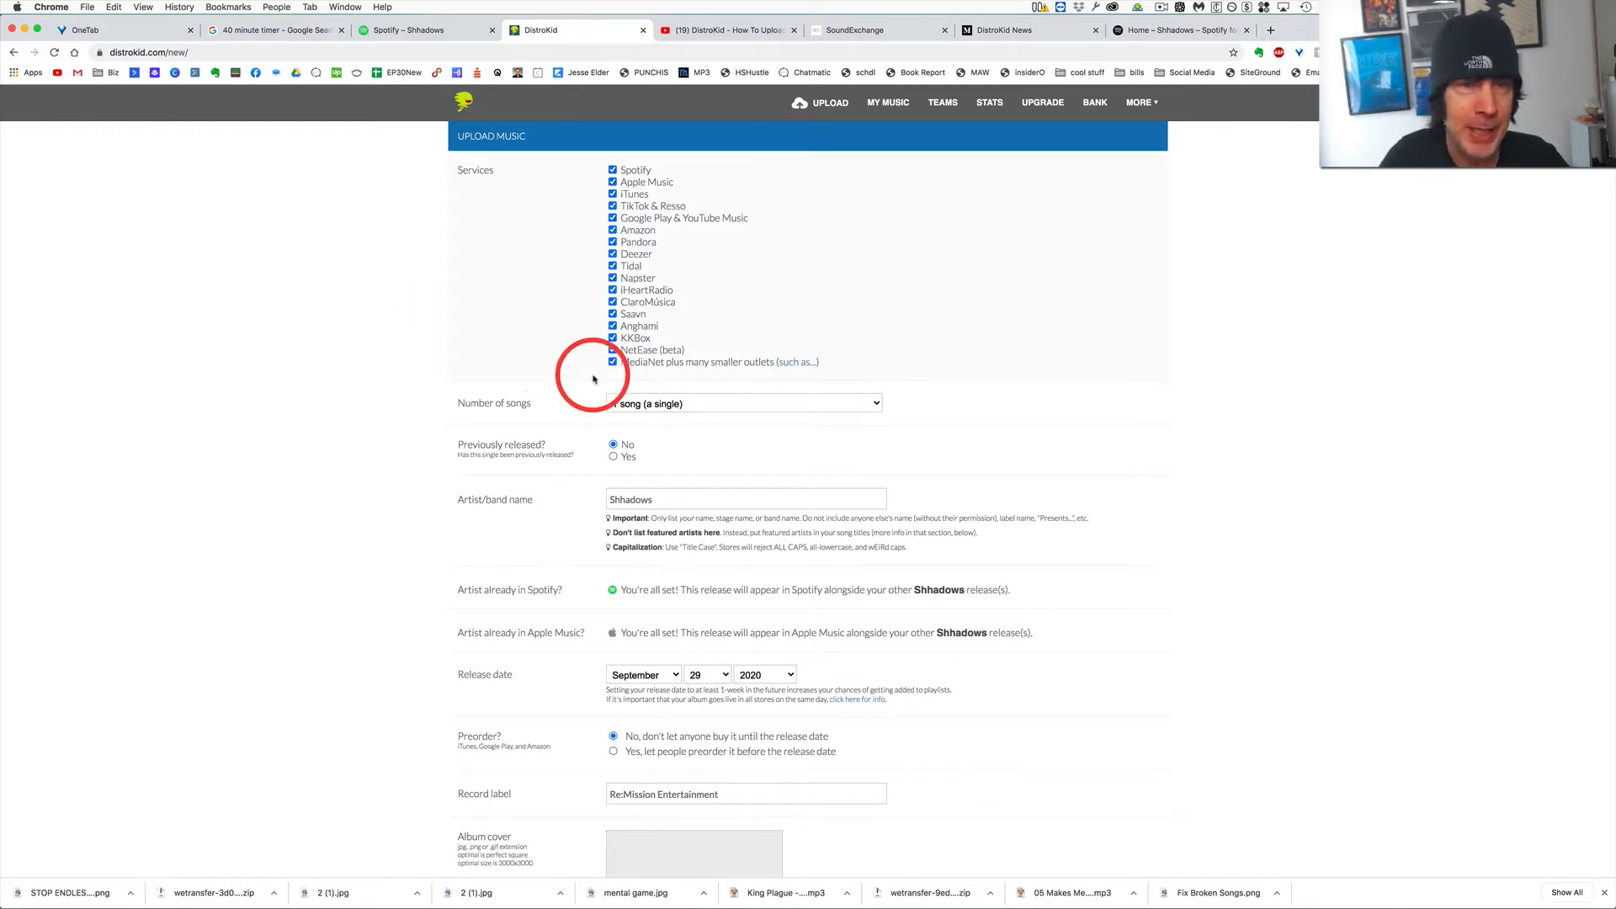
scroll(1122, 363, down, 1)
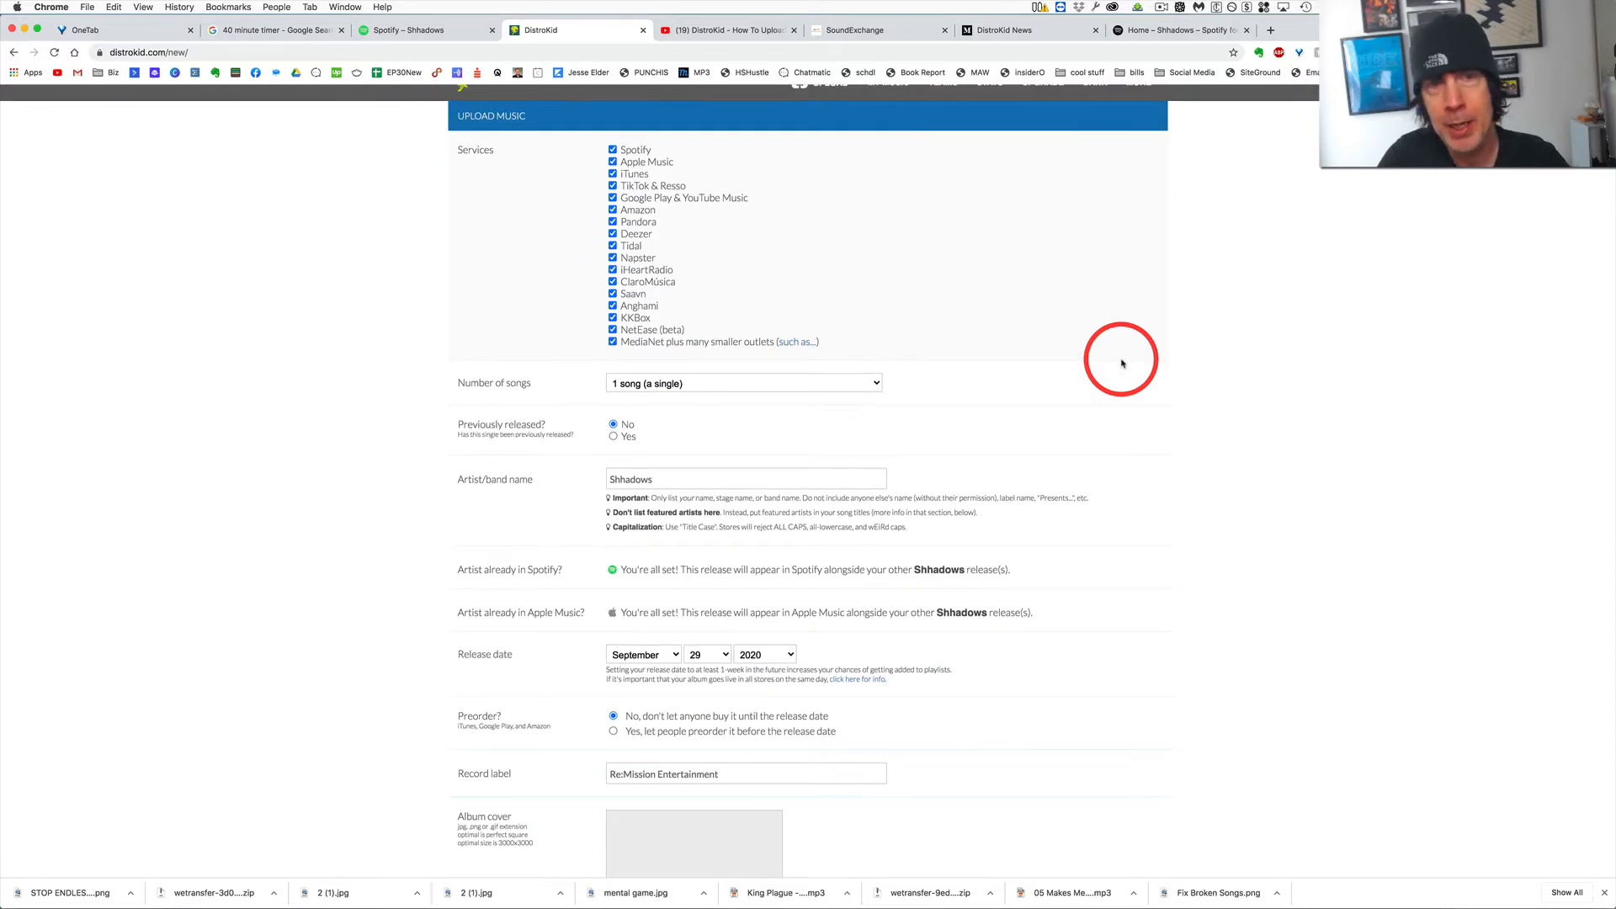
scroll(1122, 364, up, 1)
click(802, 405)
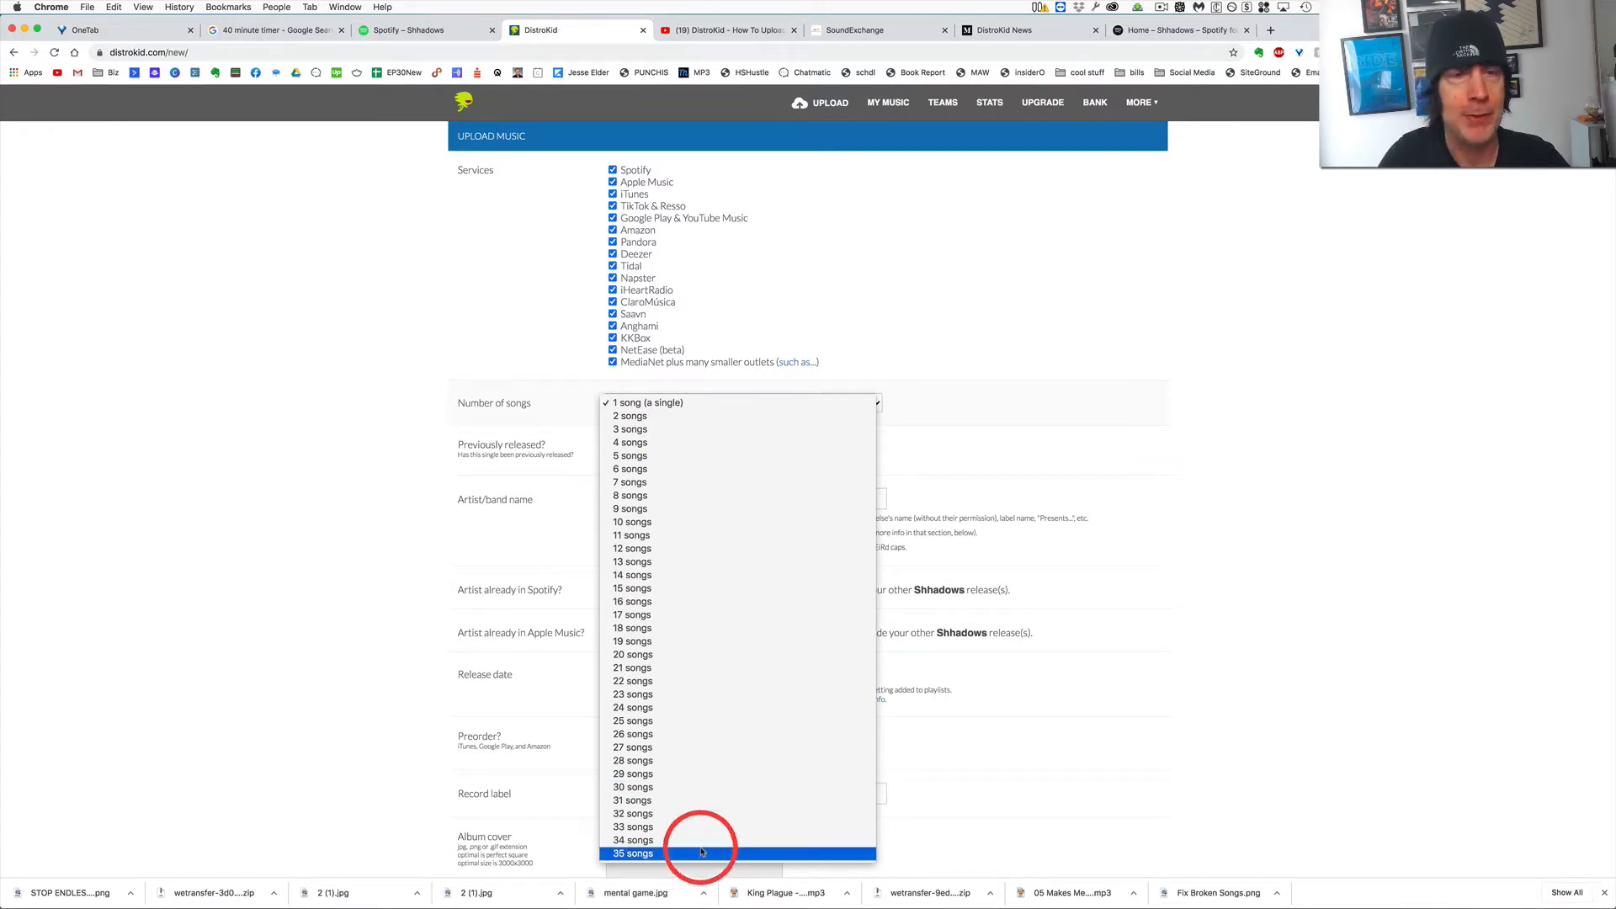
click(900, 349)
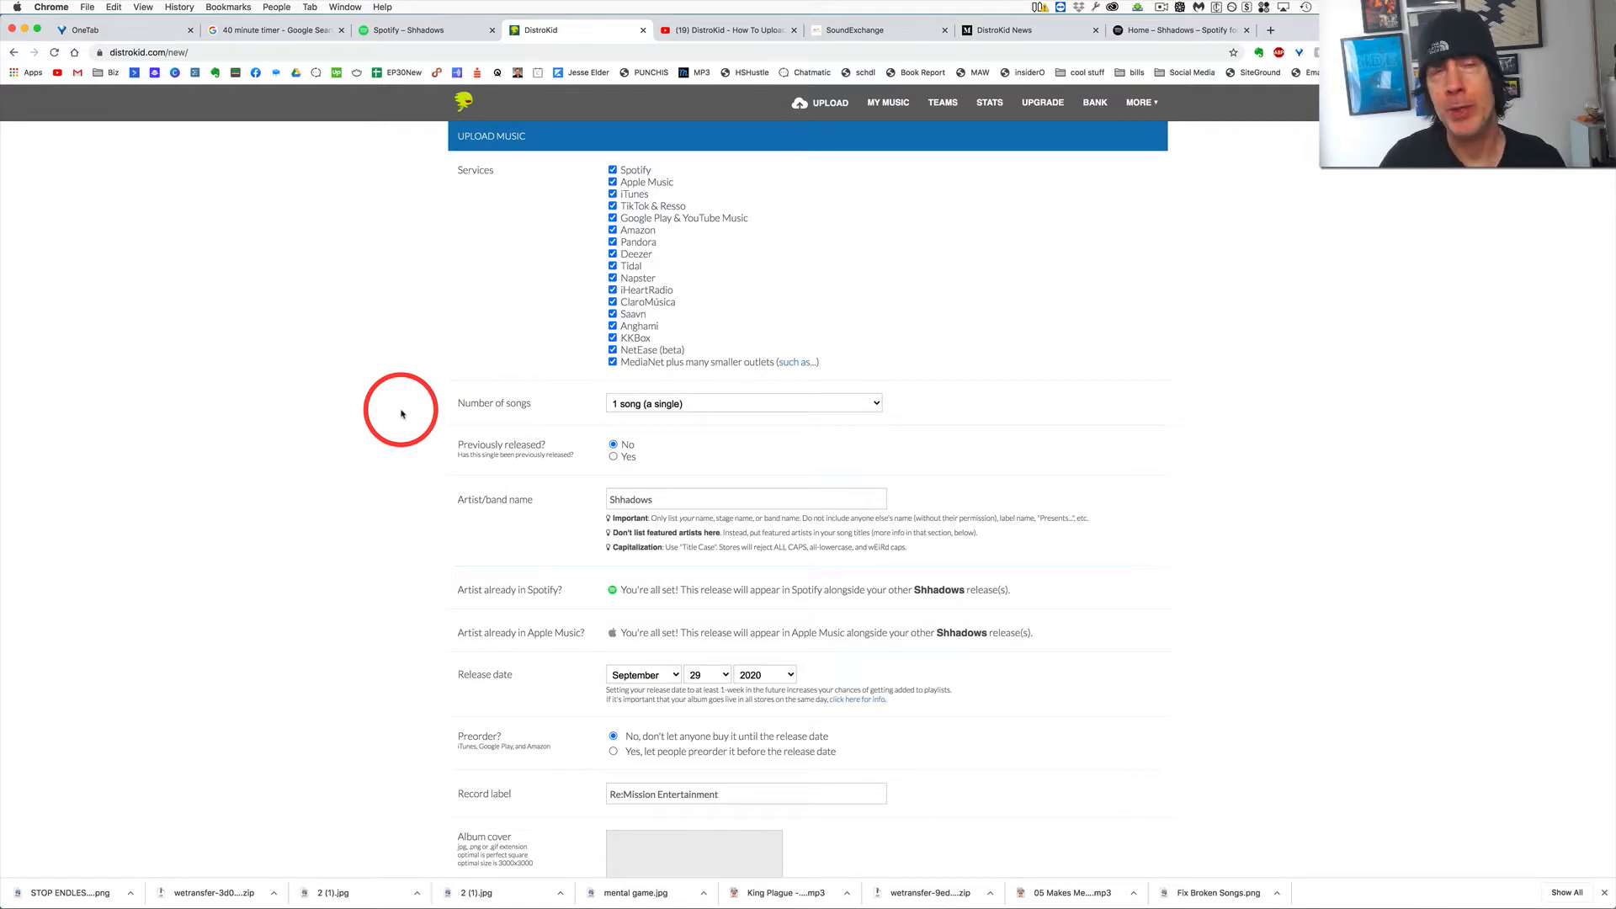
Switch to Spotify, view the Renewal EP's track list, and return to the Shhadows artist page.
click(410, 30)
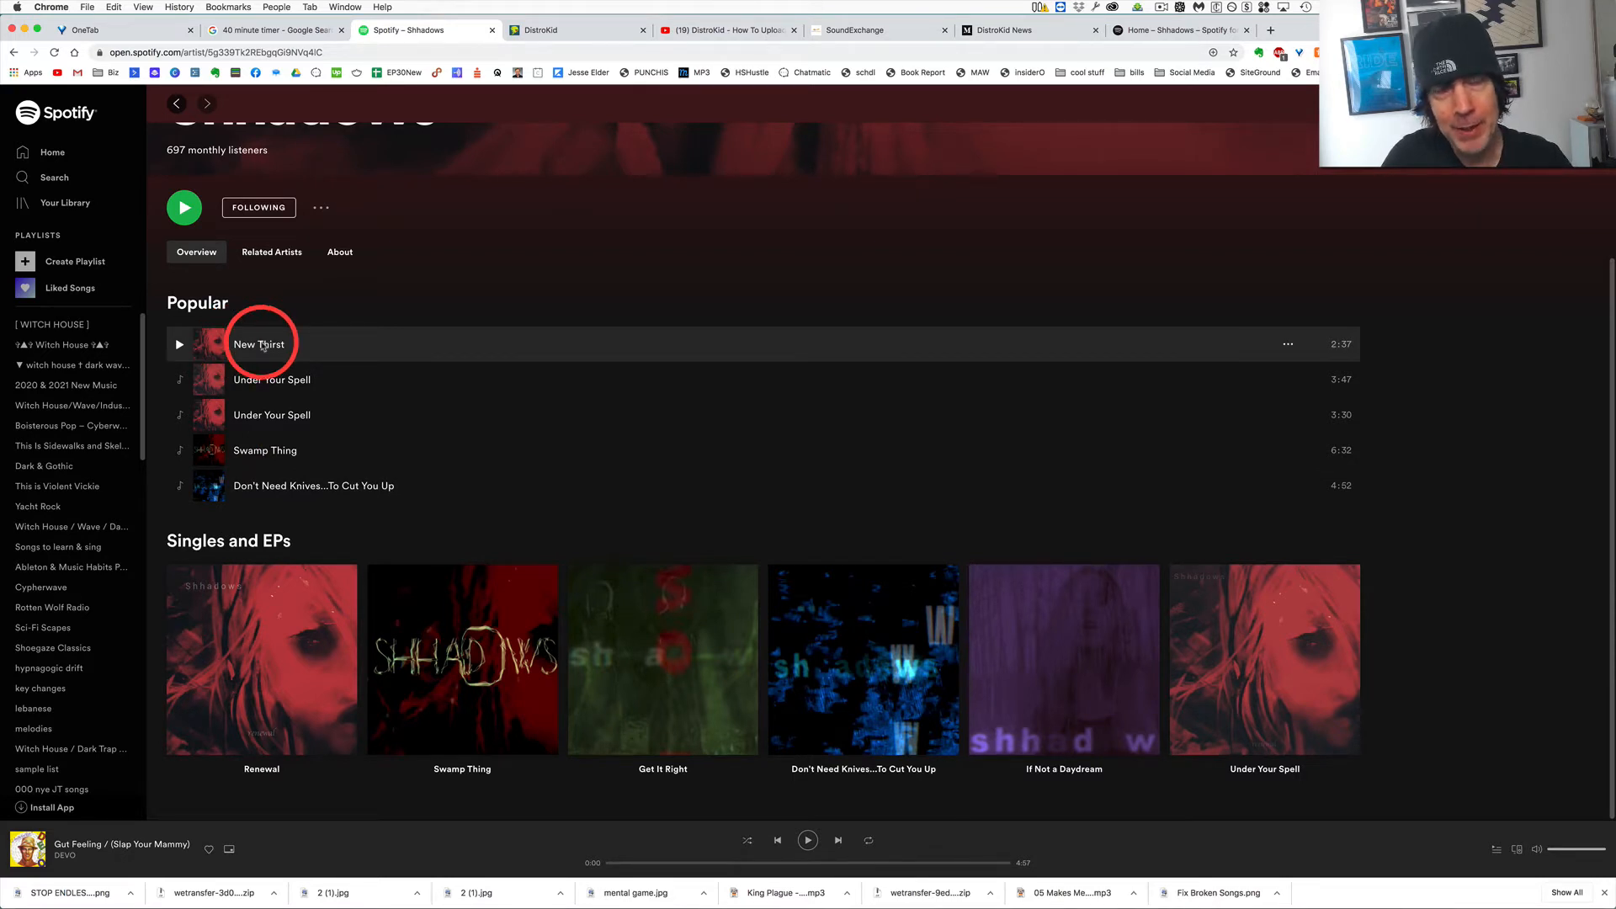
double_click(262, 346)
click(301, 679)
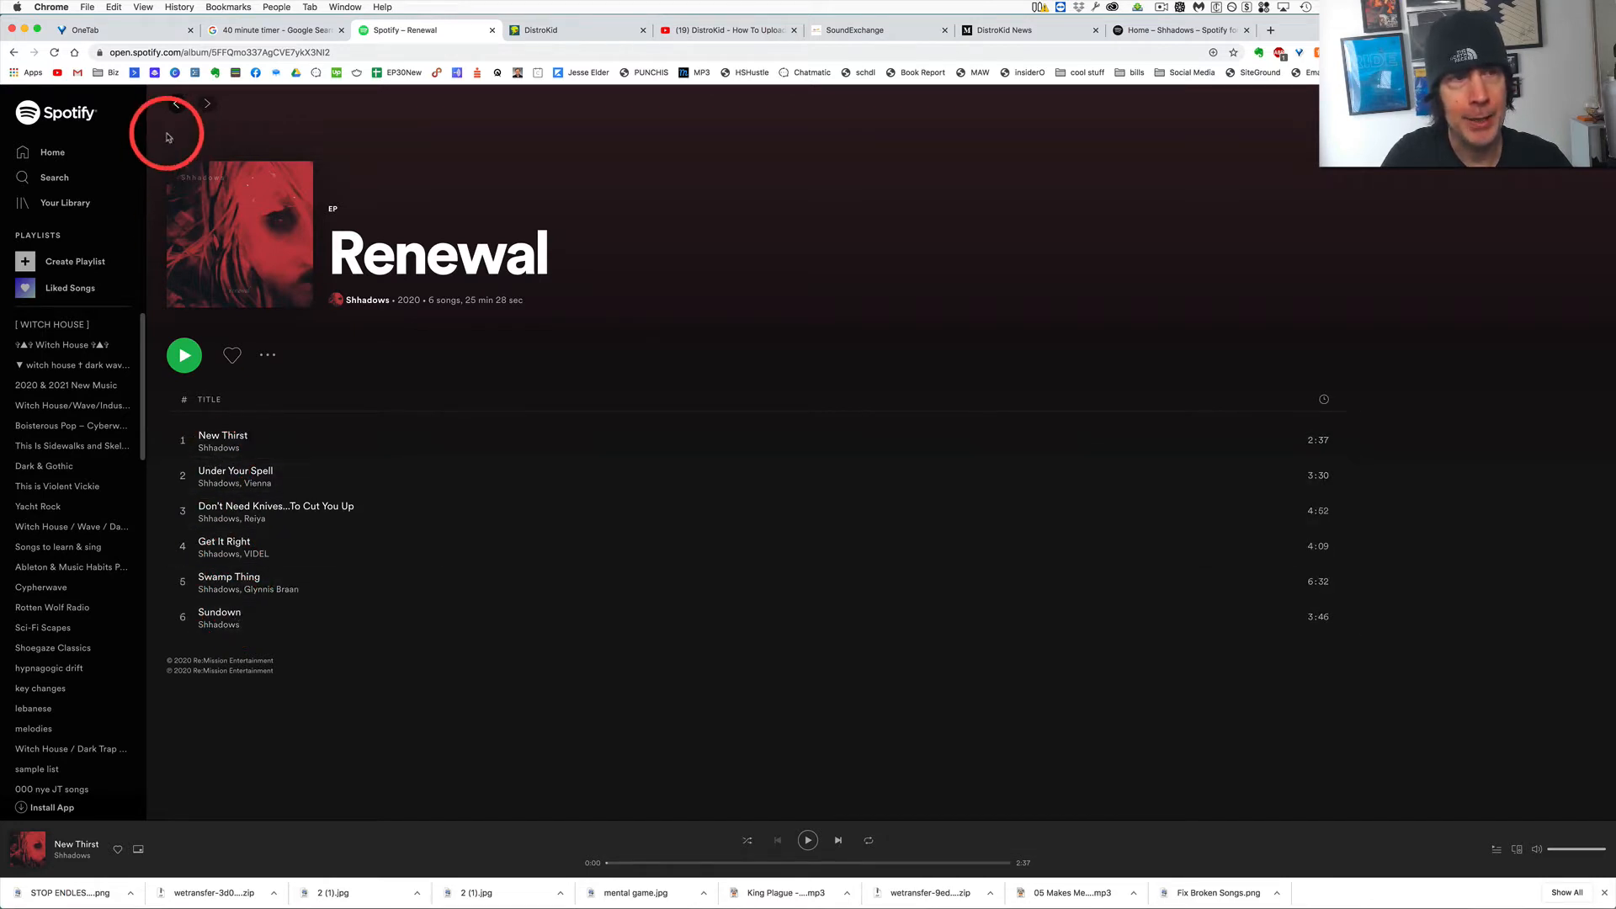
click(175, 102)
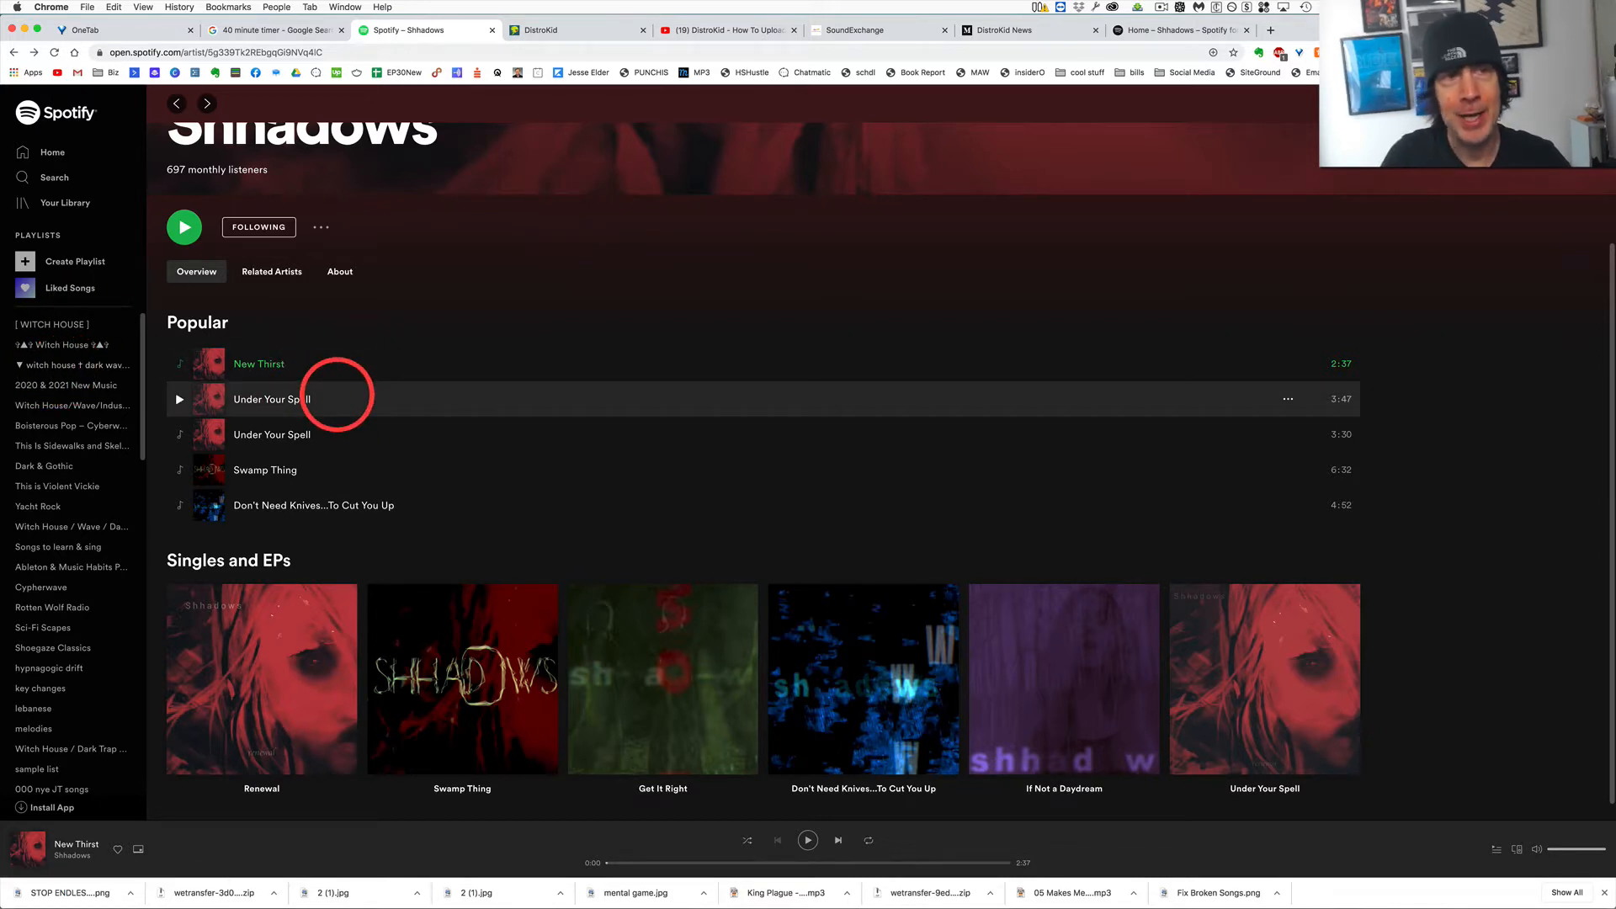
scroll(440, 376, up, 2)
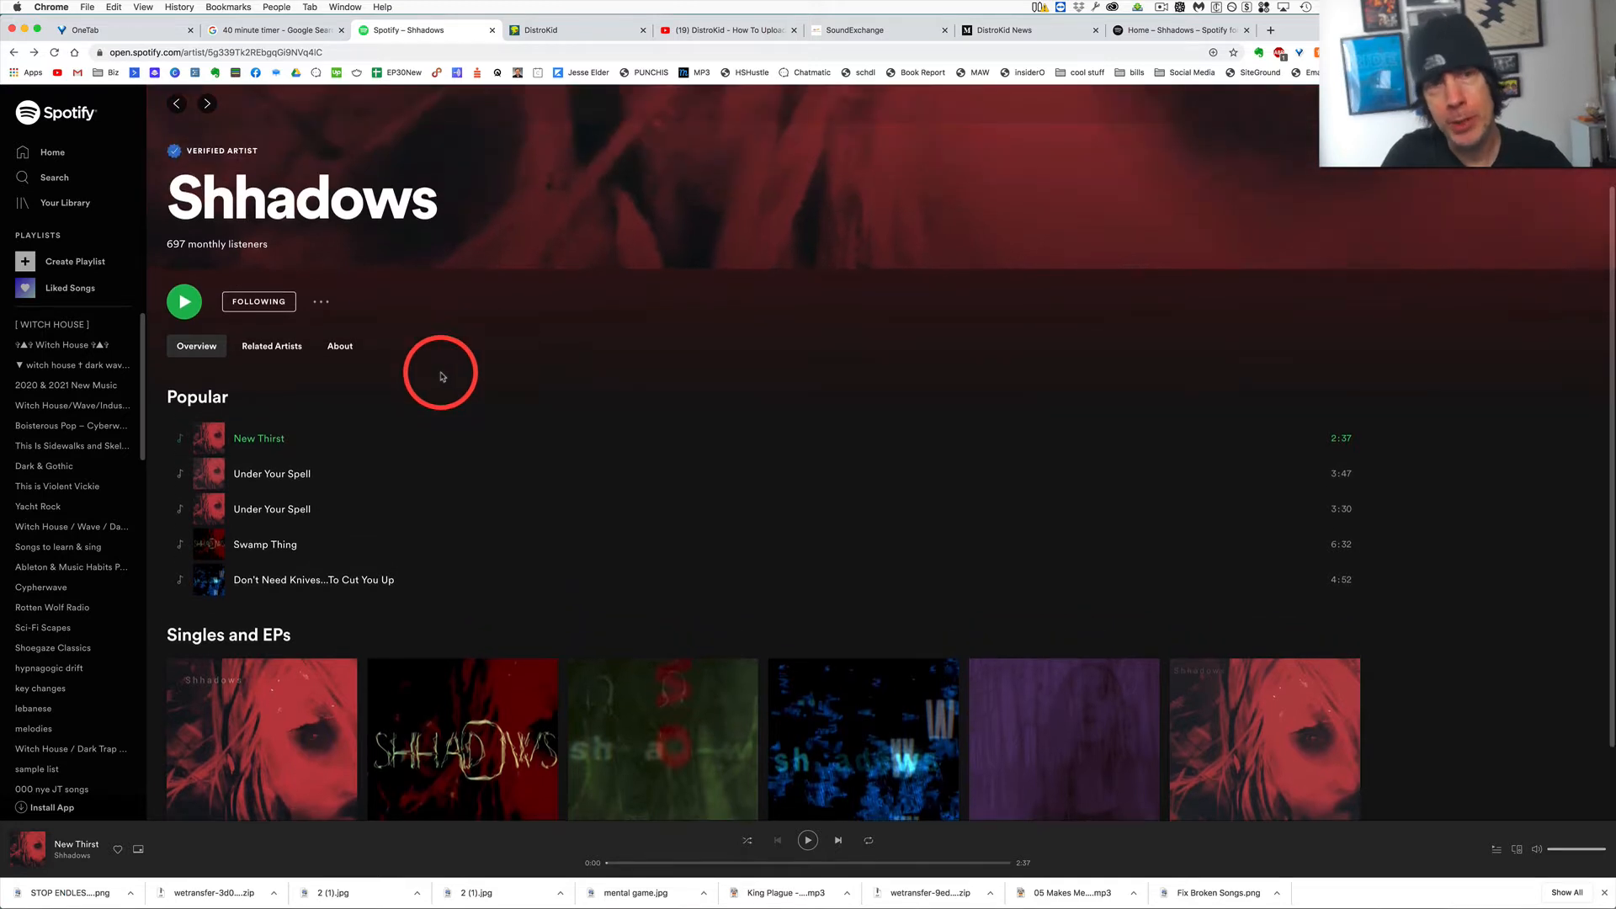
Return to the DistroKid upload form and check the available song counts, leaving the release as a single.
click(553, 32)
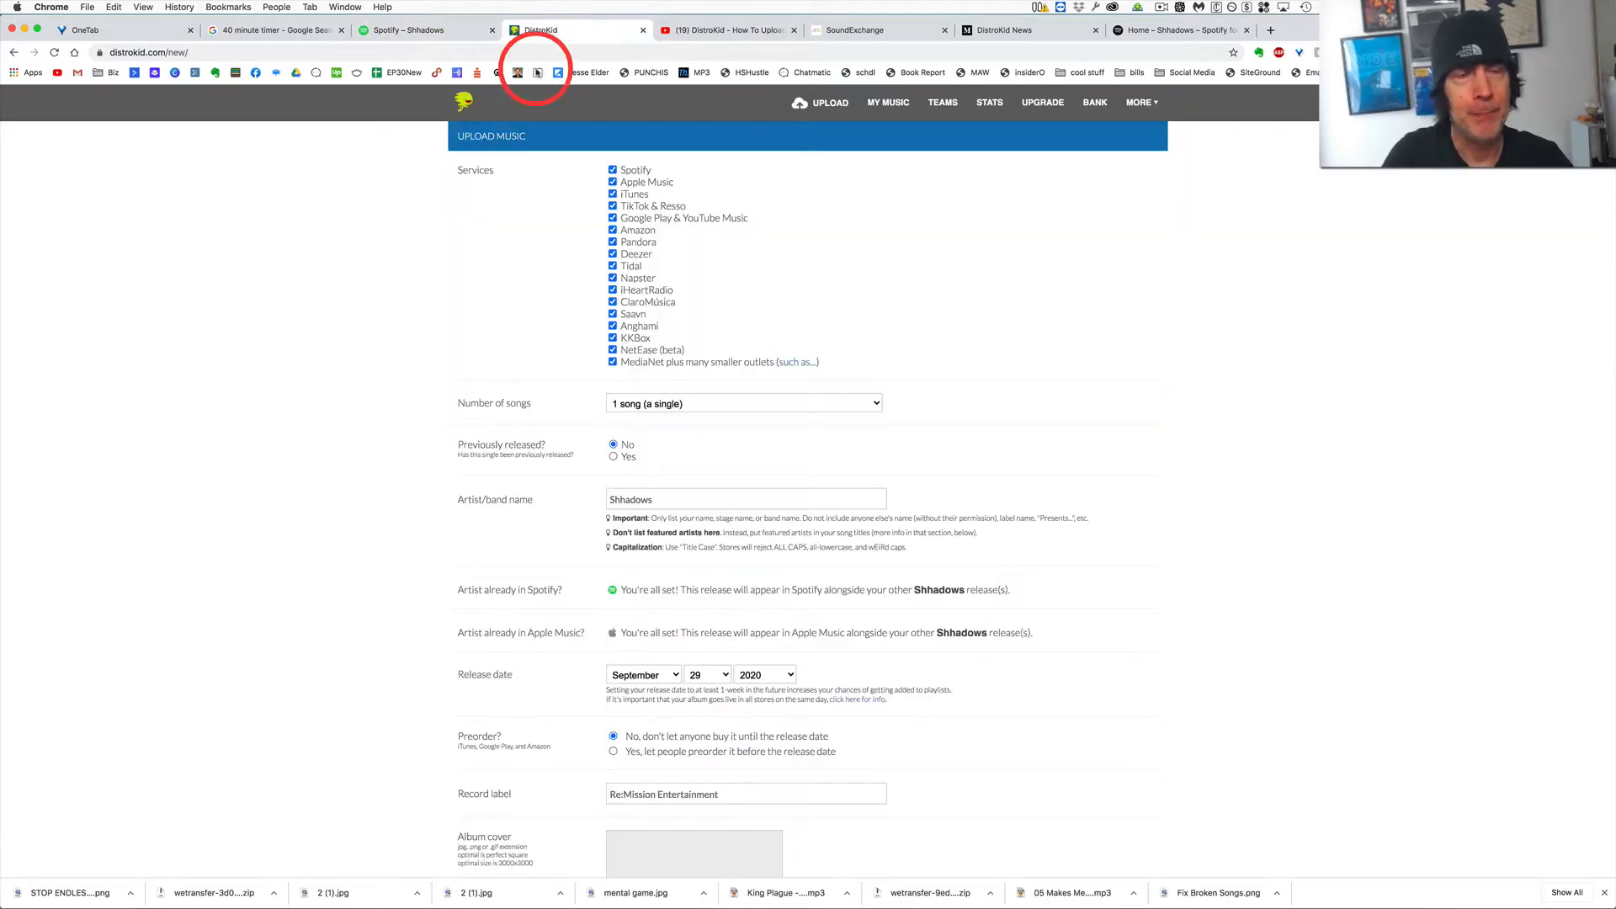
scroll(249, 351, down, 1)
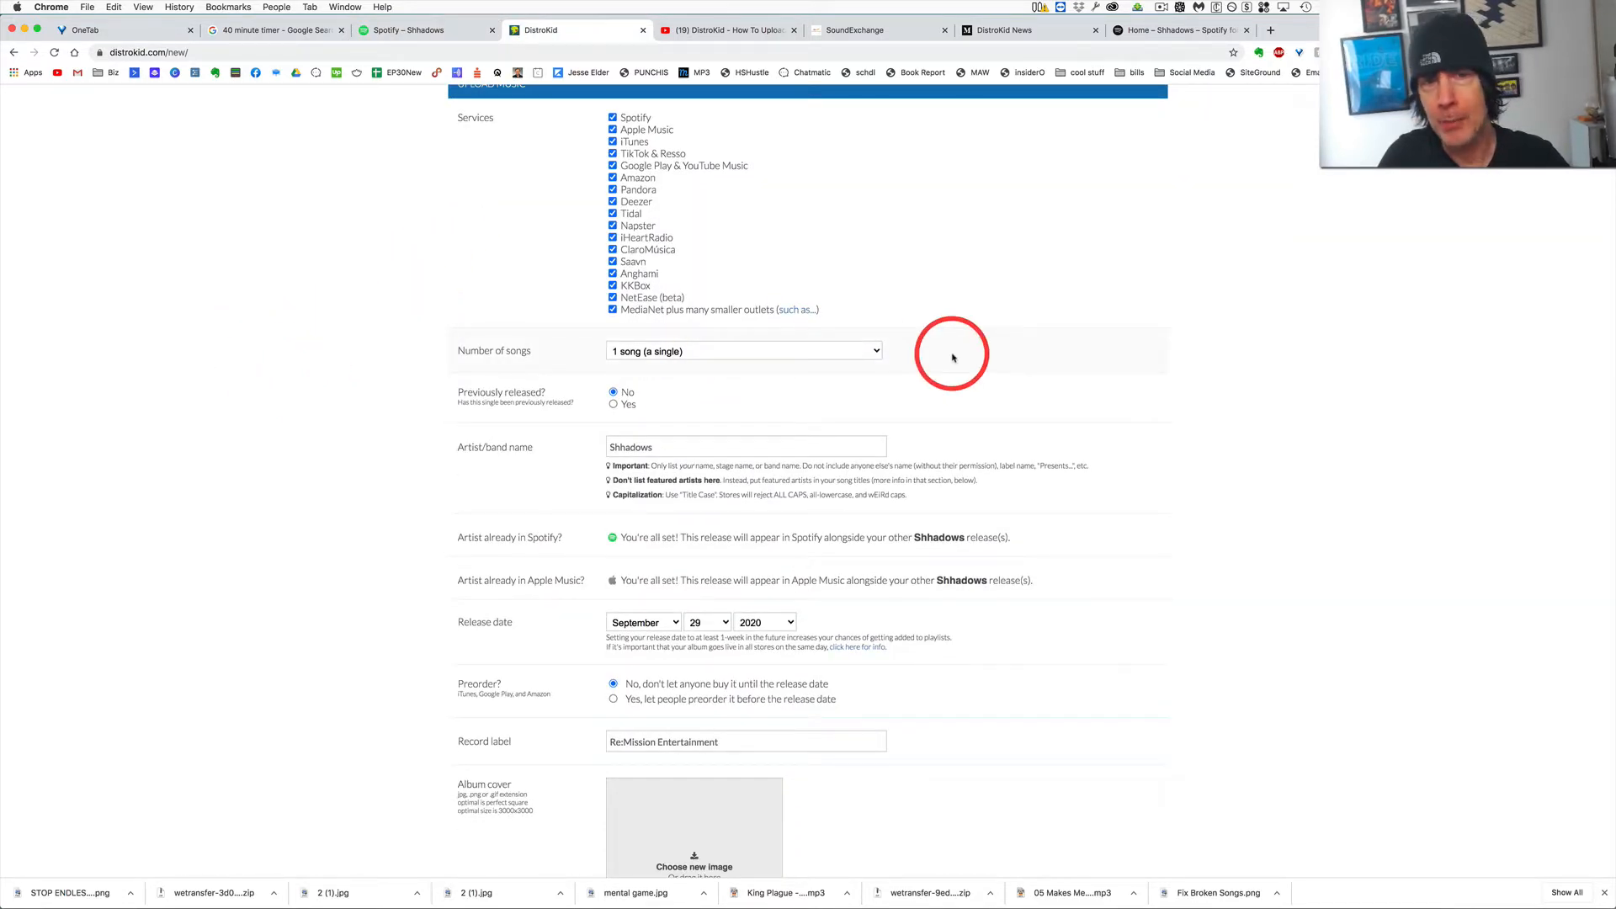
click(791, 351)
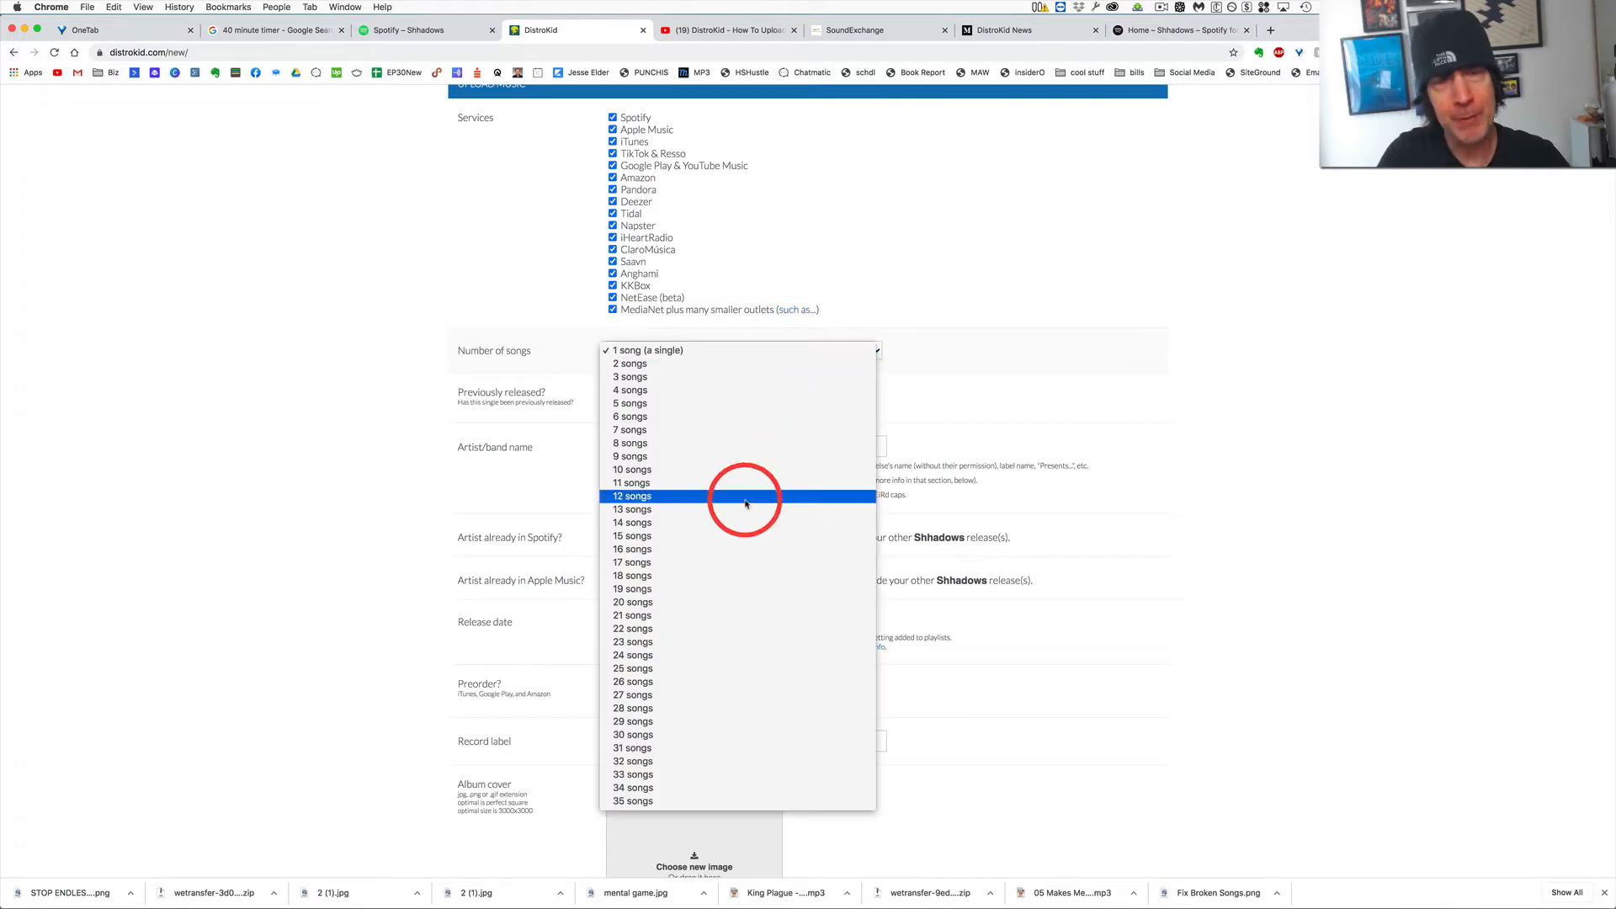
click(1046, 325)
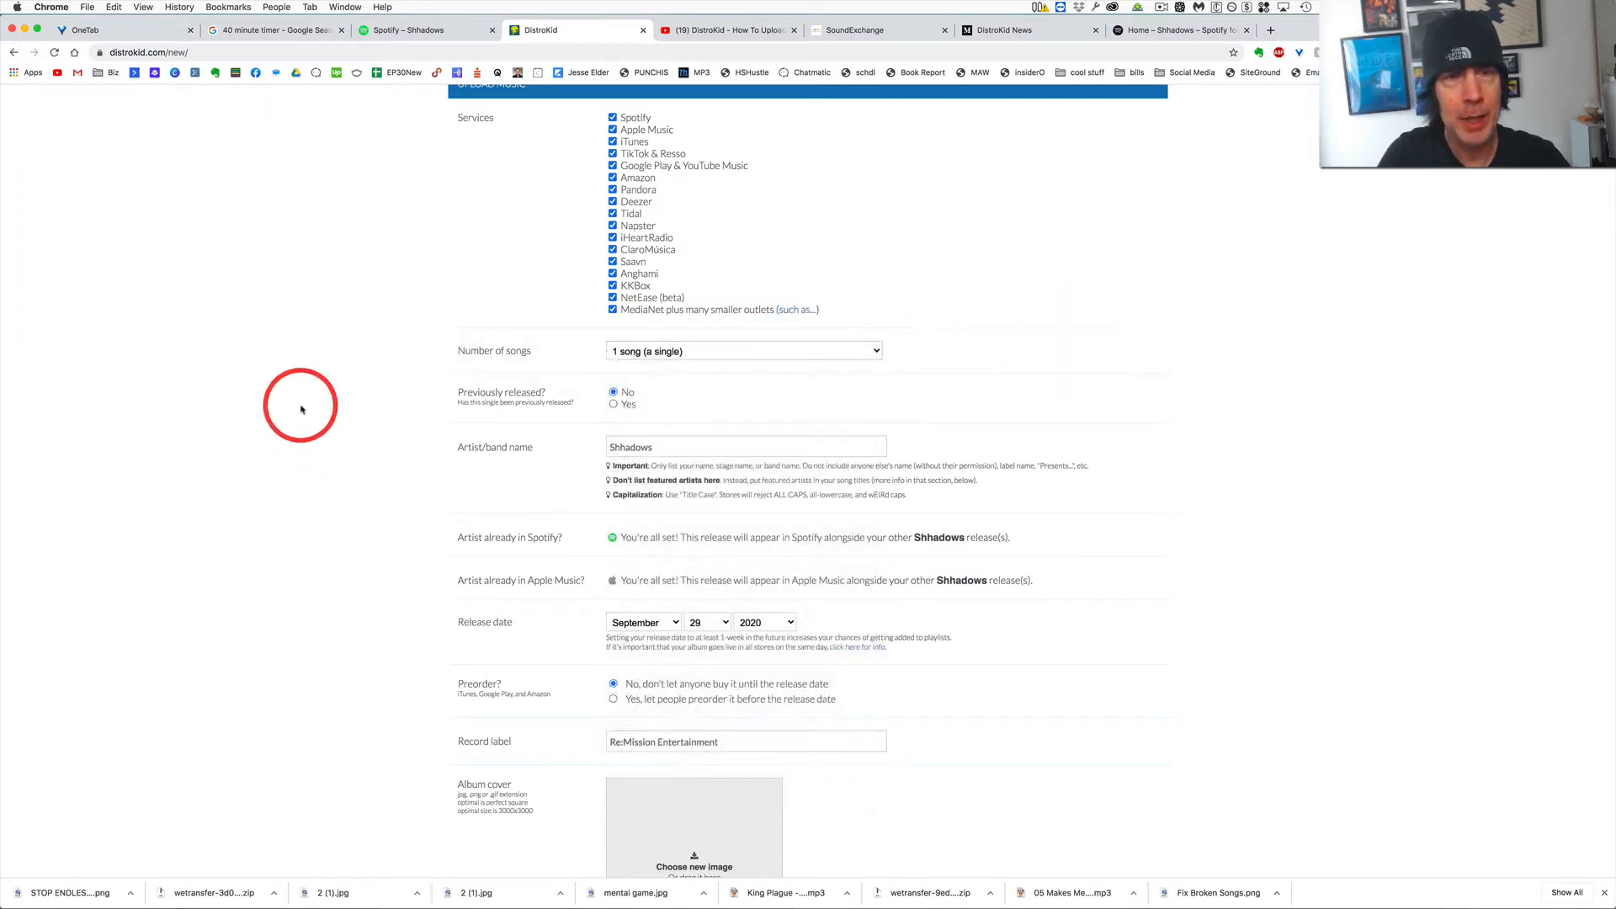
Try marking the single as previously released, and set that option back to No.
scroll(379, 354, down, 3)
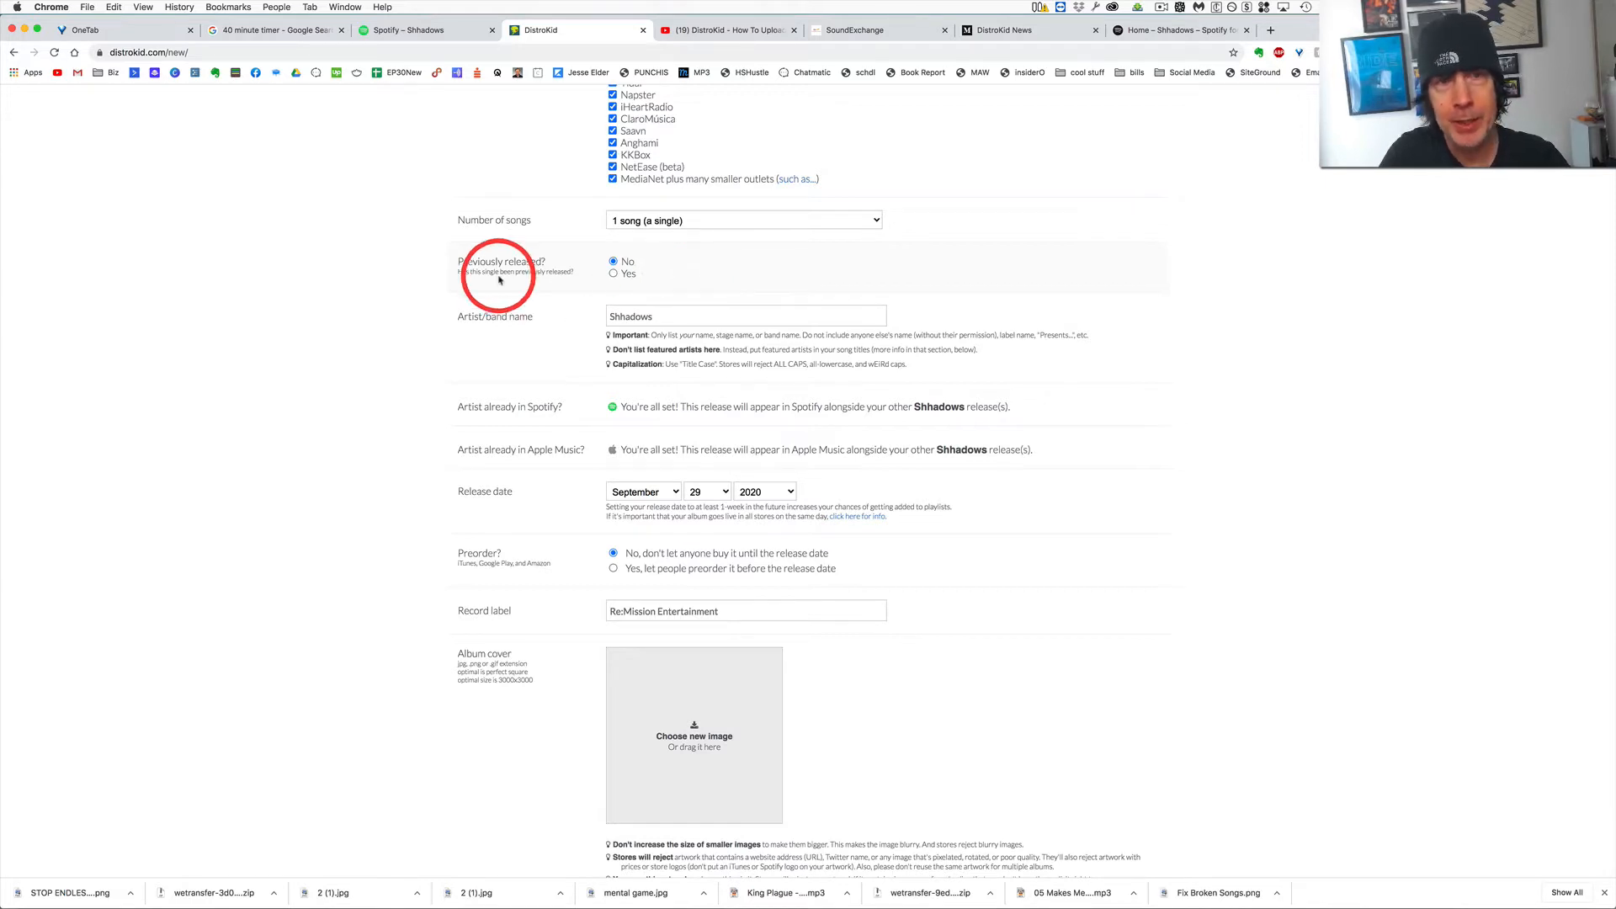
click(612, 276)
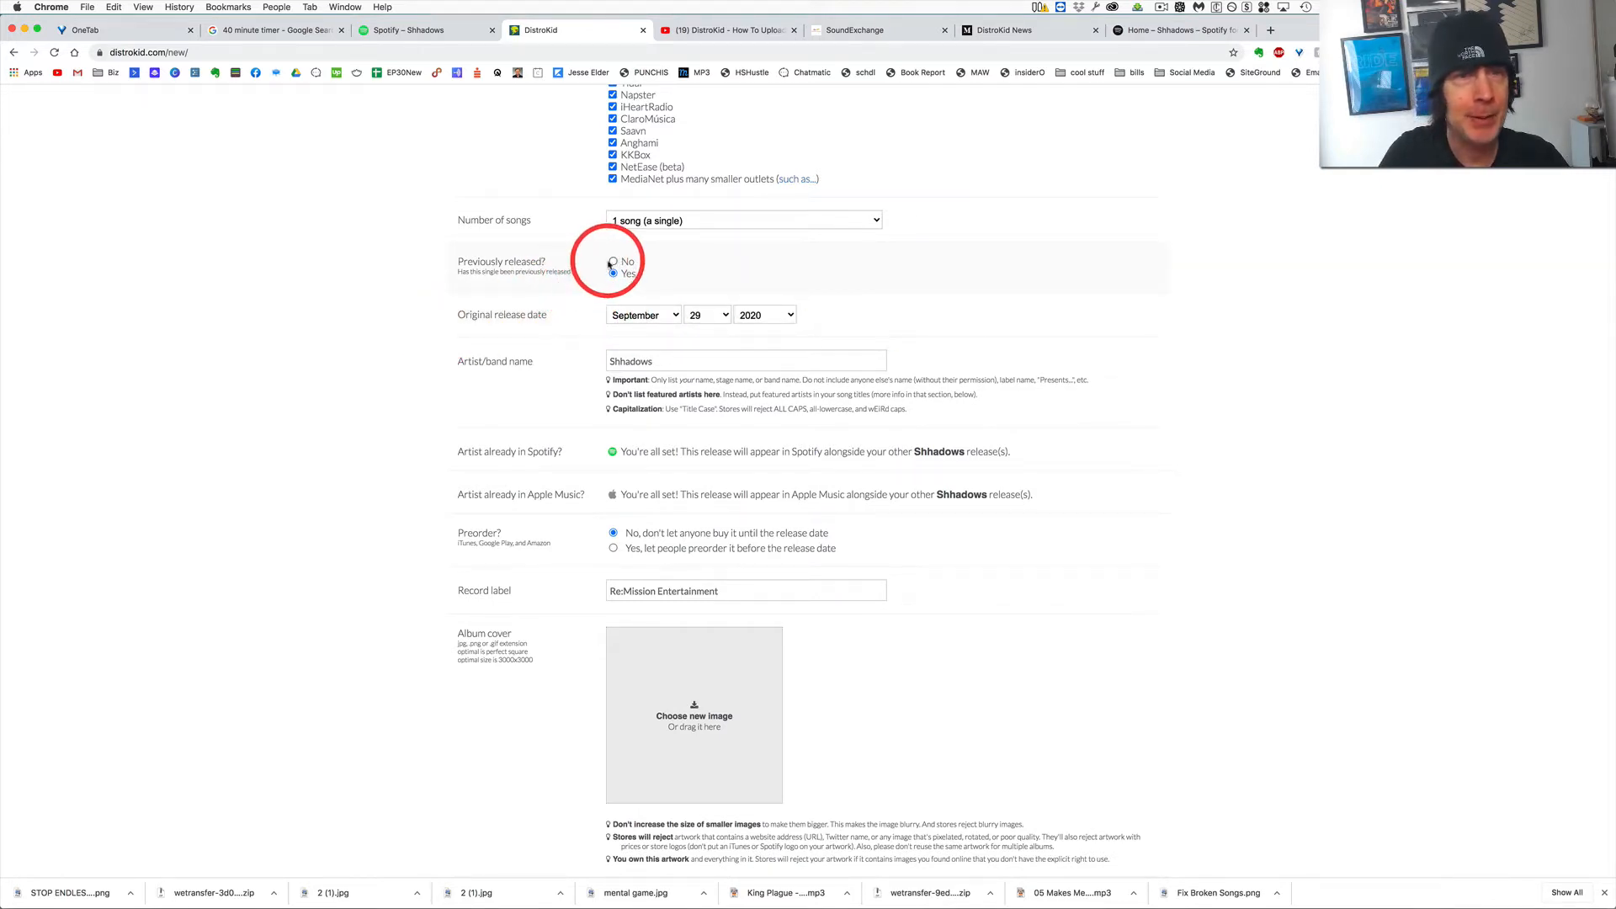
click(614, 262)
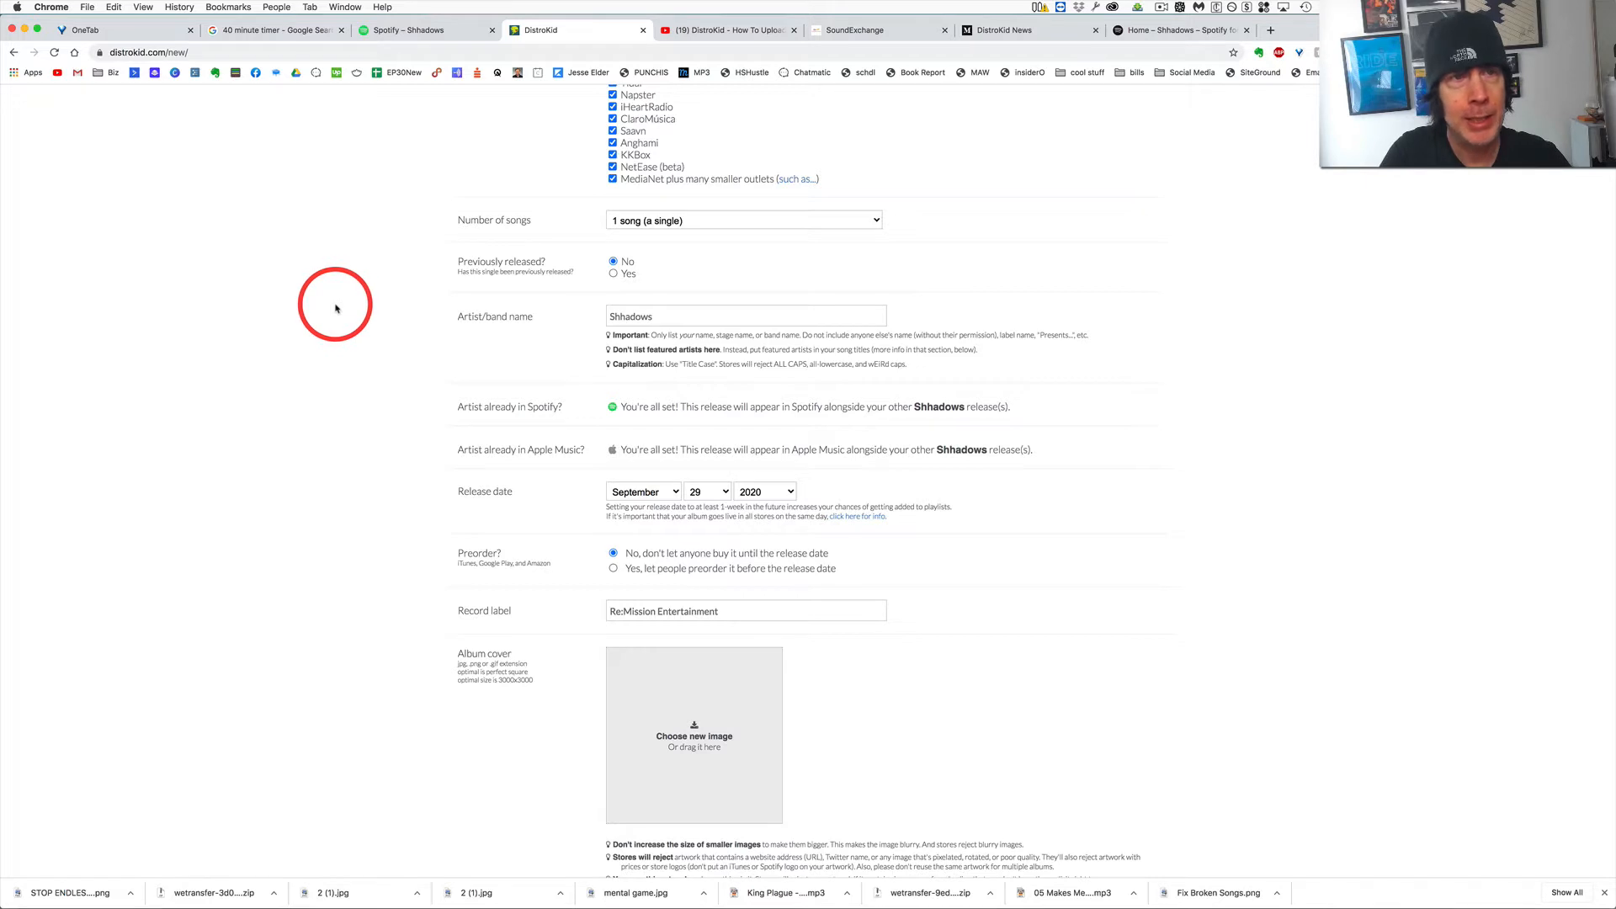
scroll(353, 276, up, 3)
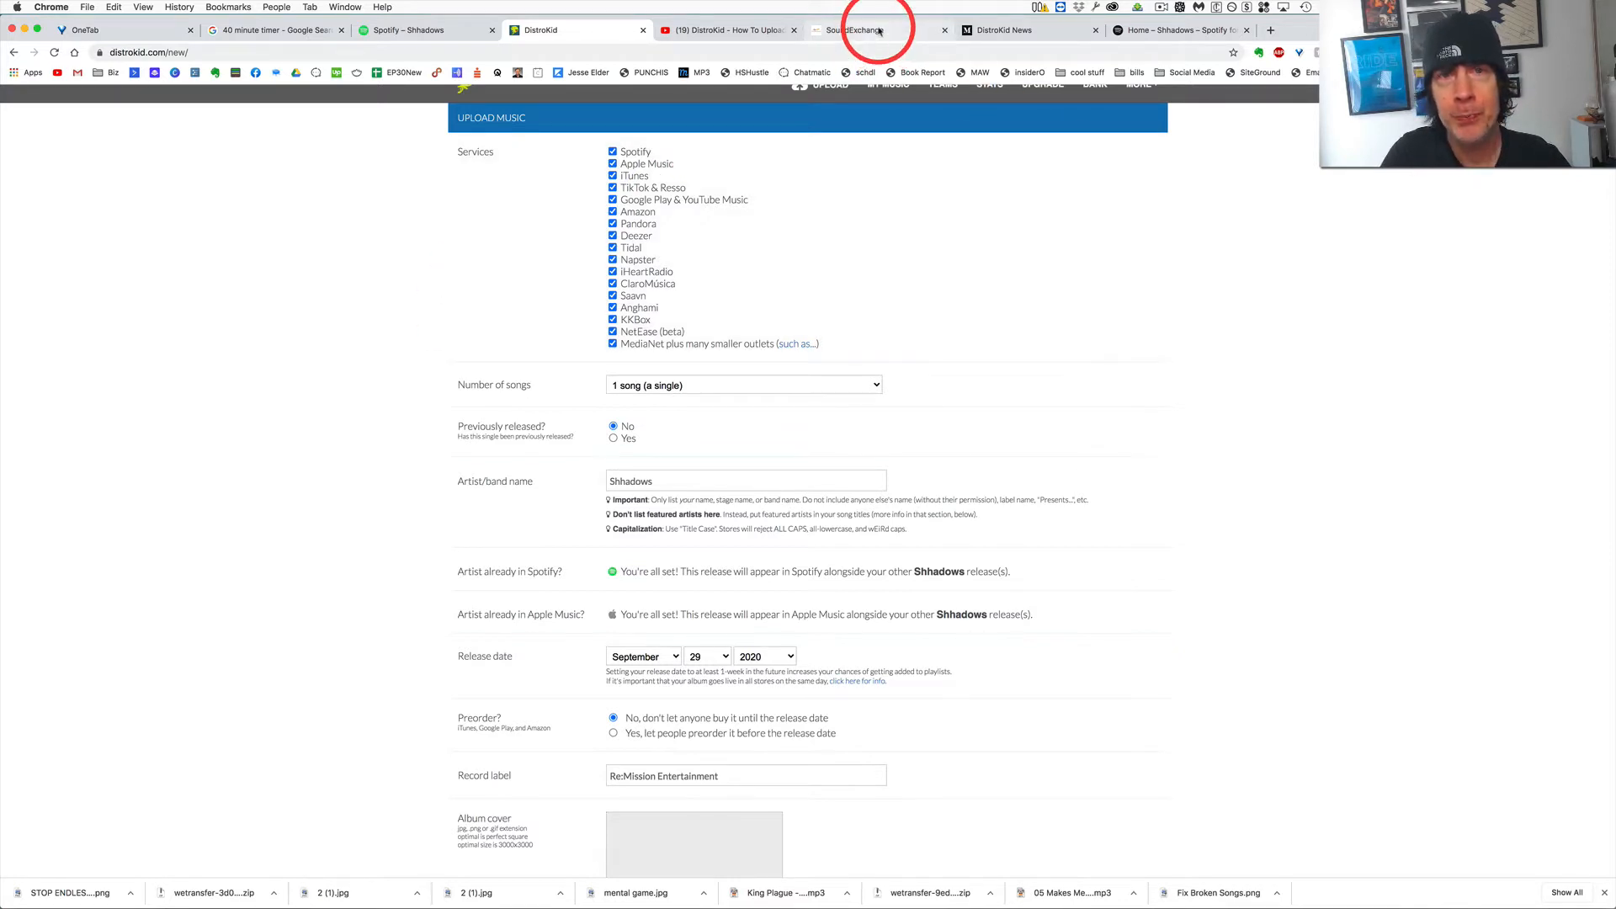
Switch to SoundExchange and start an online artist and copyright owner registration, reaching the registration type page.
click(878, 31)
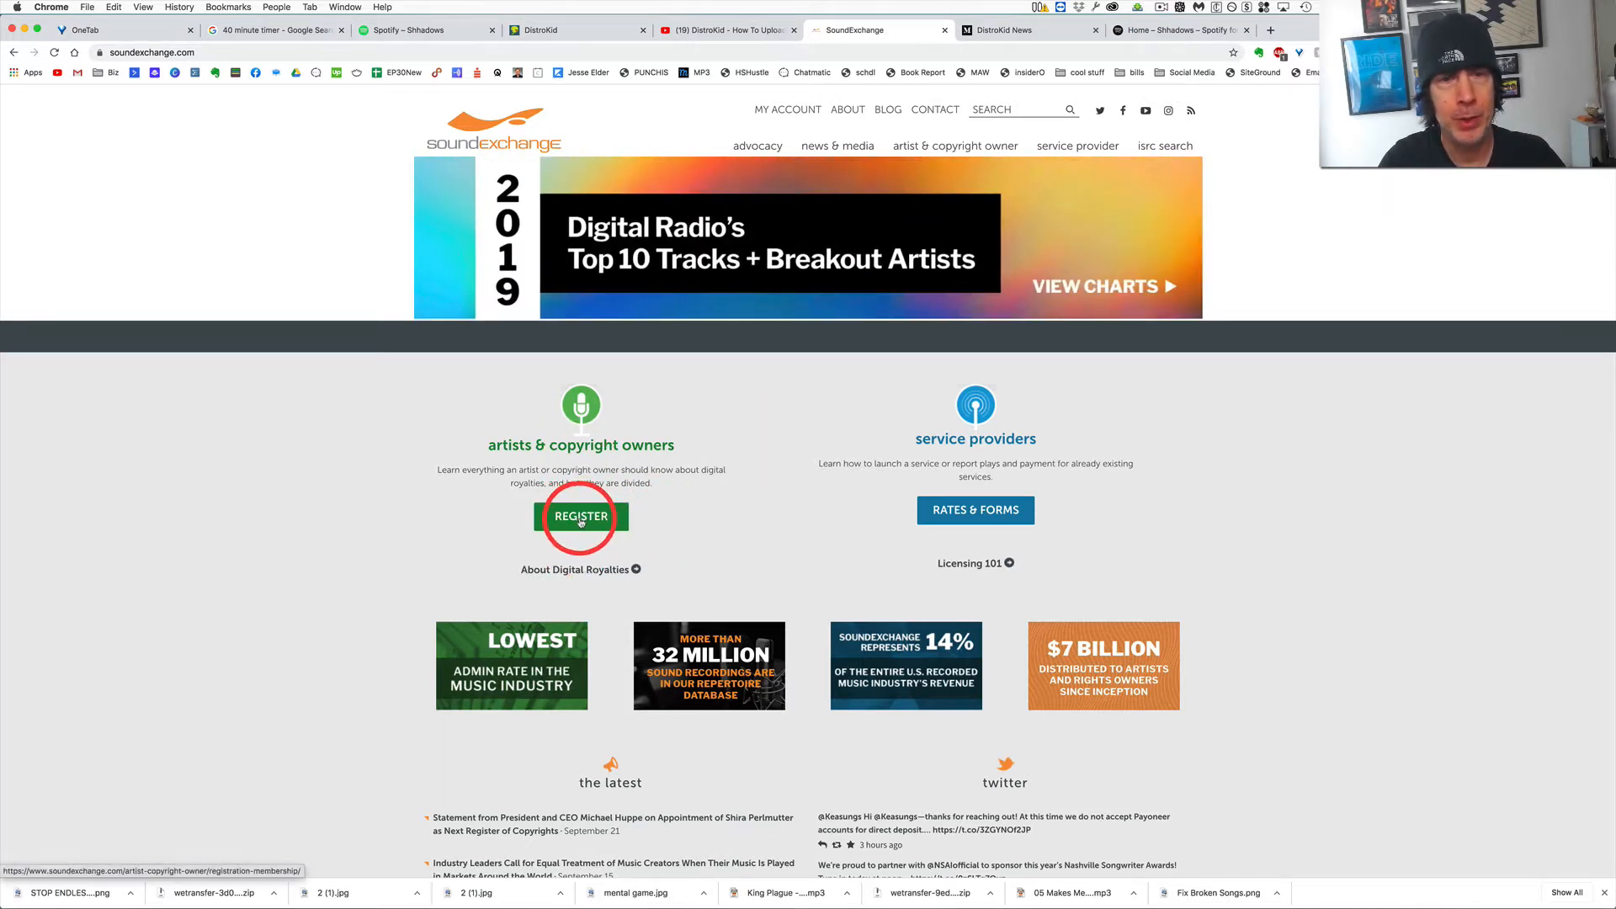
click(580, 519)
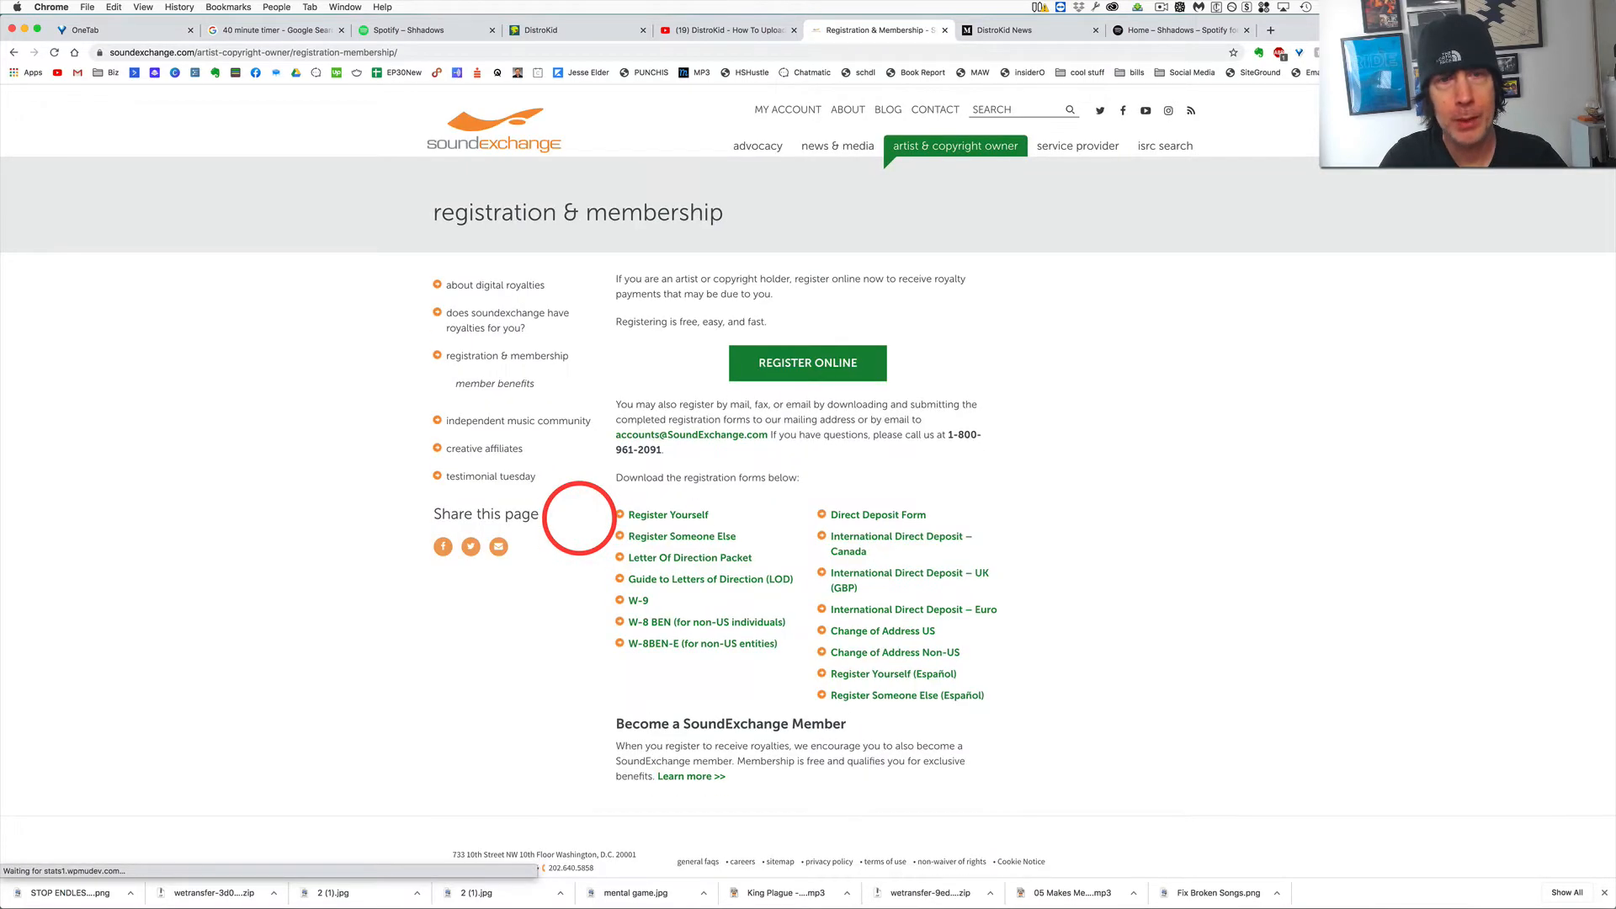
click(800, 363)
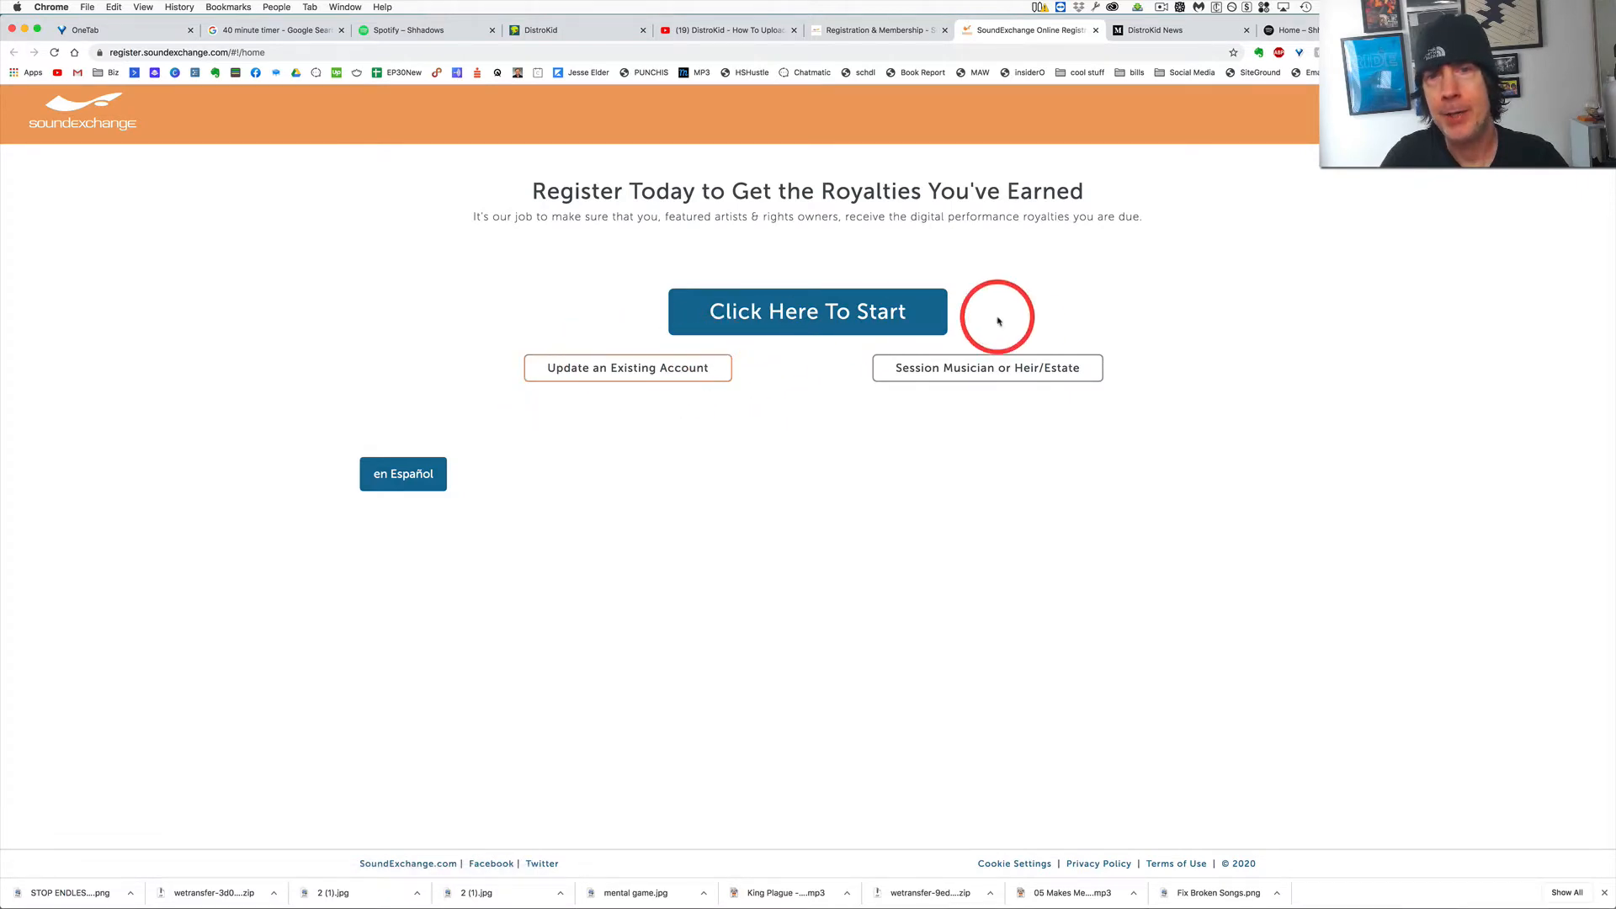
click(814, 313)
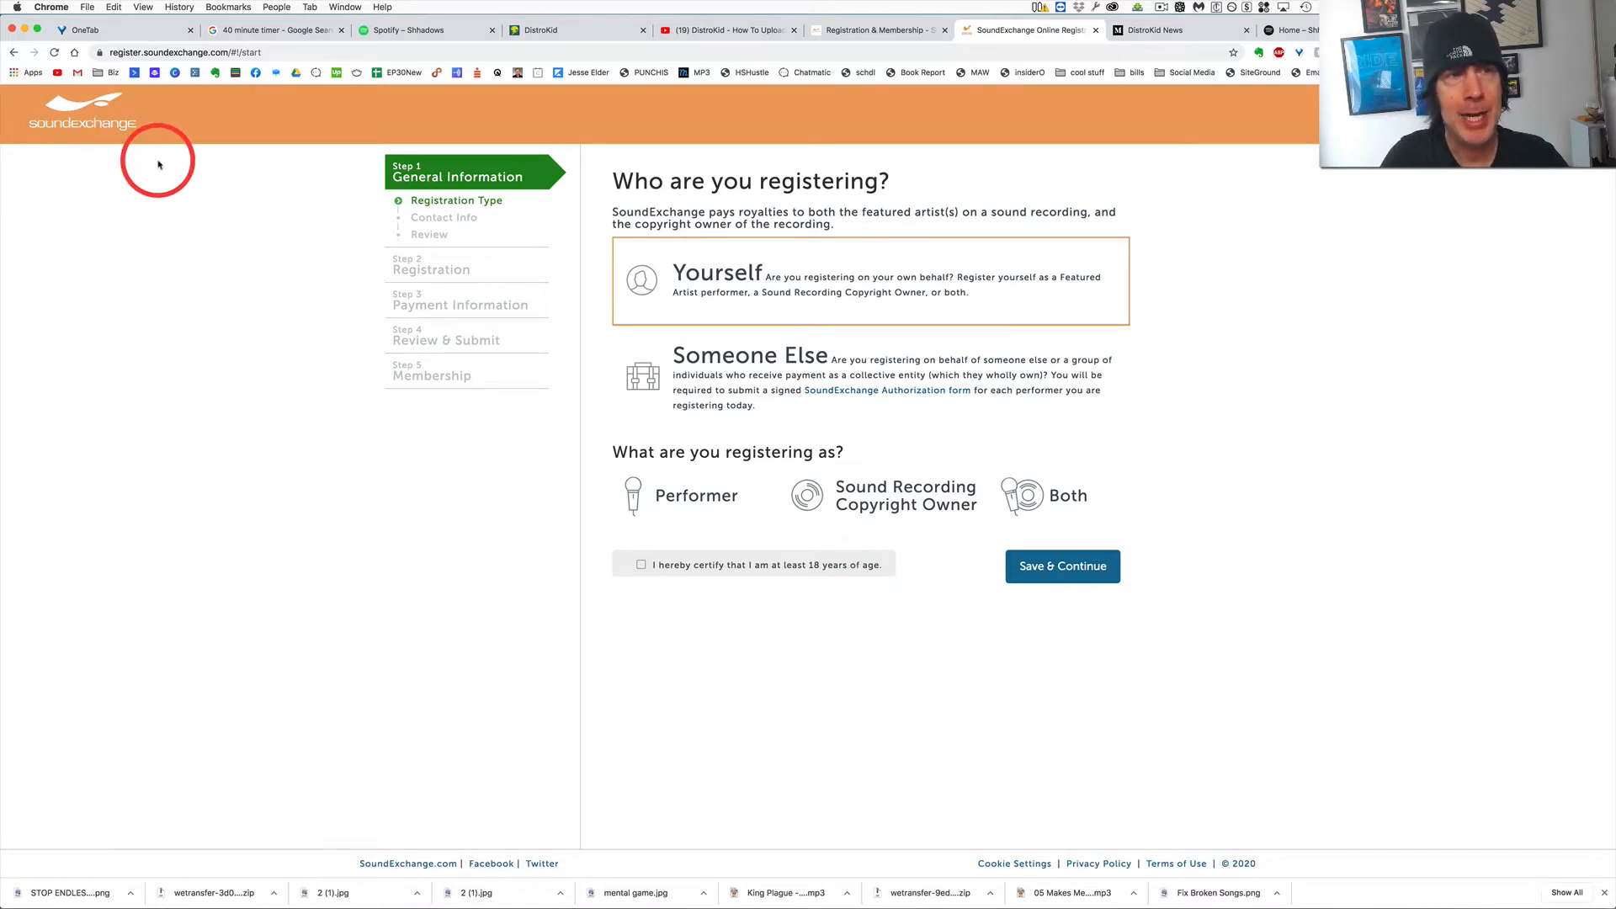
click(431, 33)
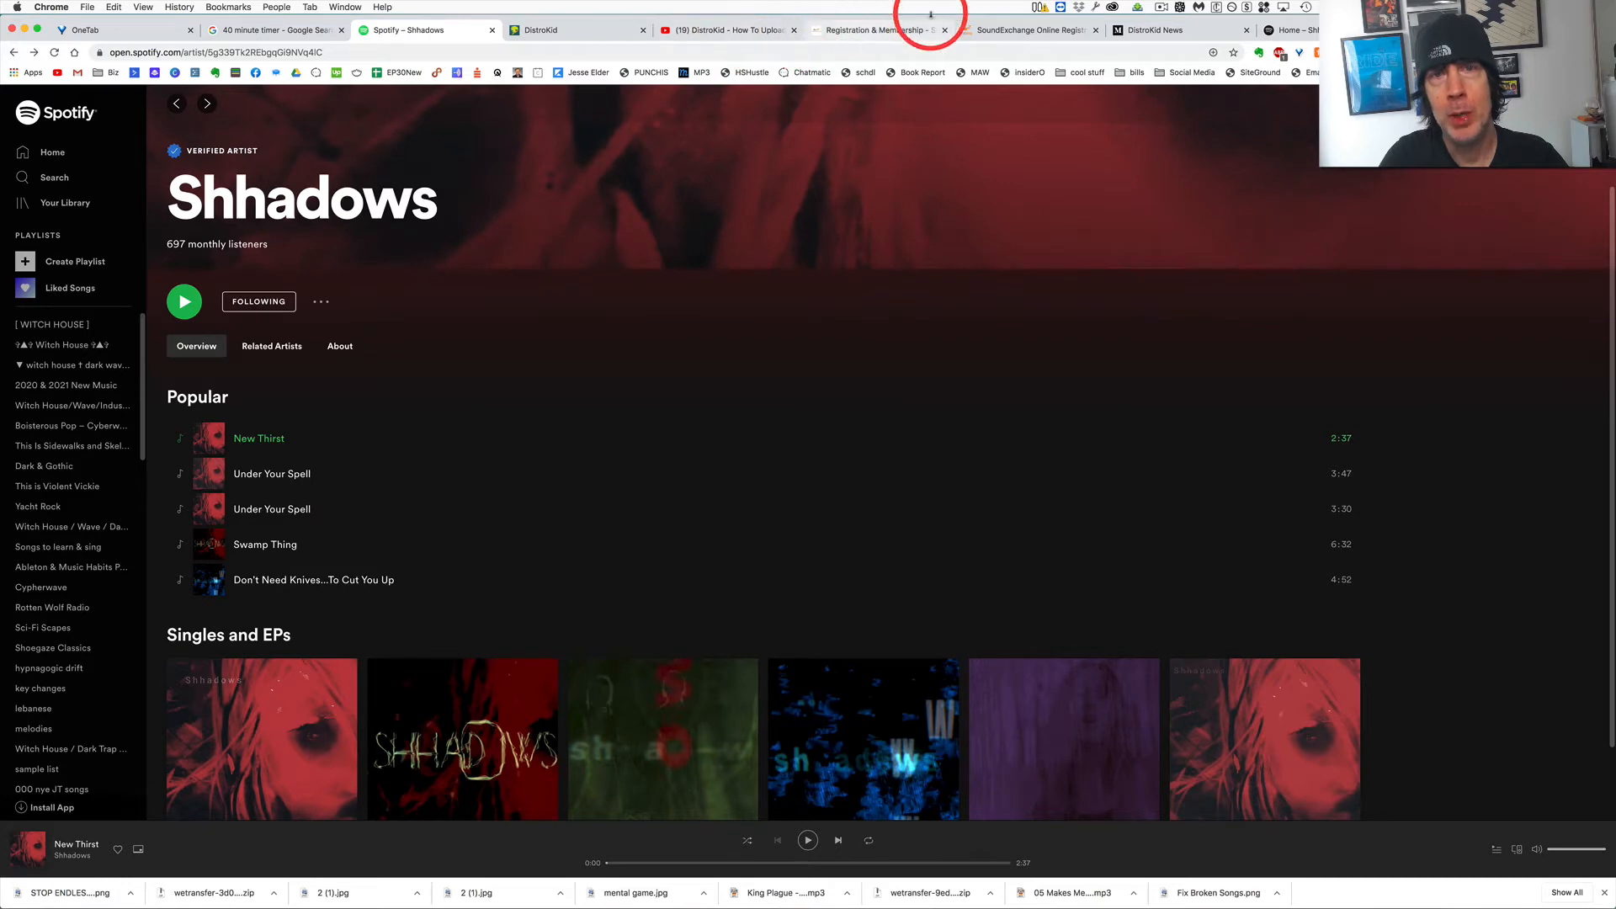
click(1026, 32)
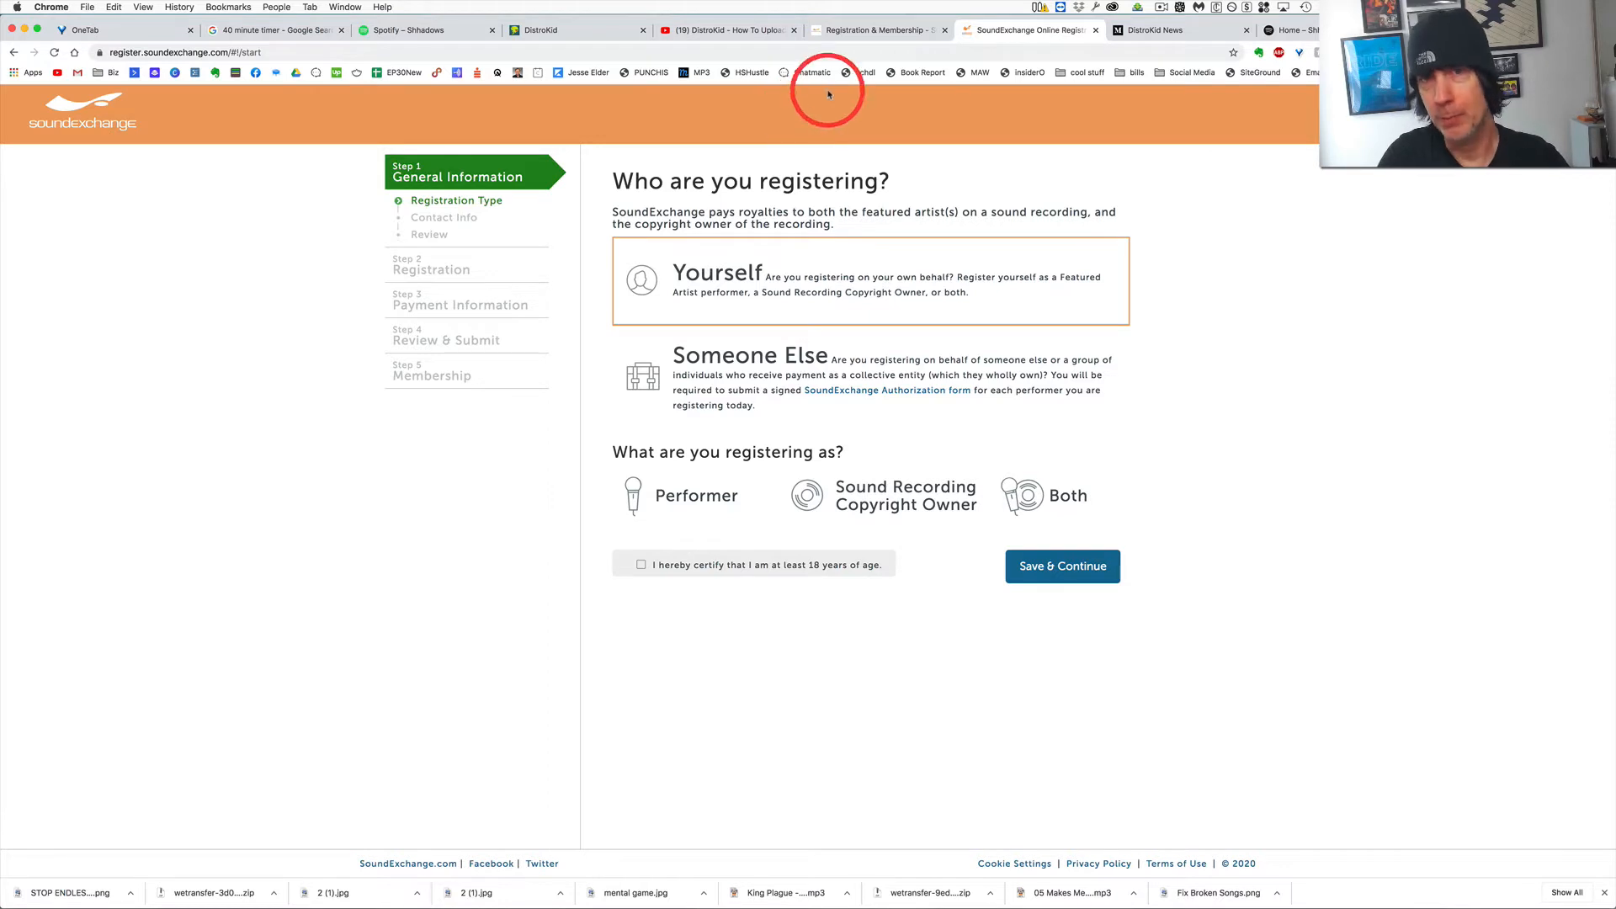
Return to the DistroKid upload form and review the artist name and the Spotify and Apple Music artist entries.
click(580, 31)
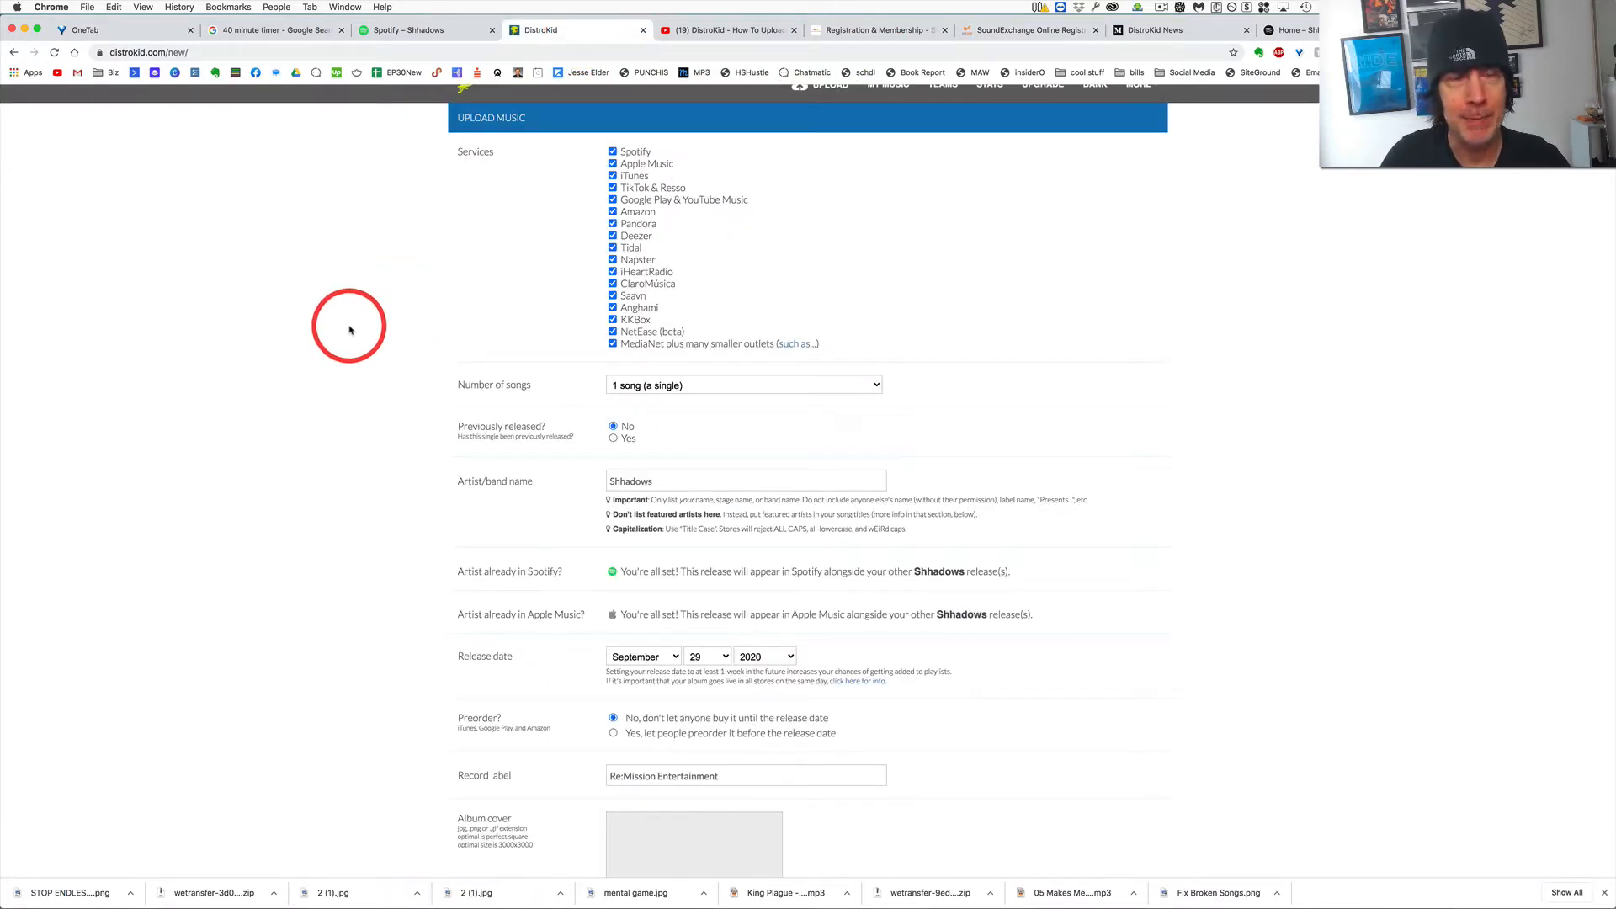
scroll(362, 320, up, 1)
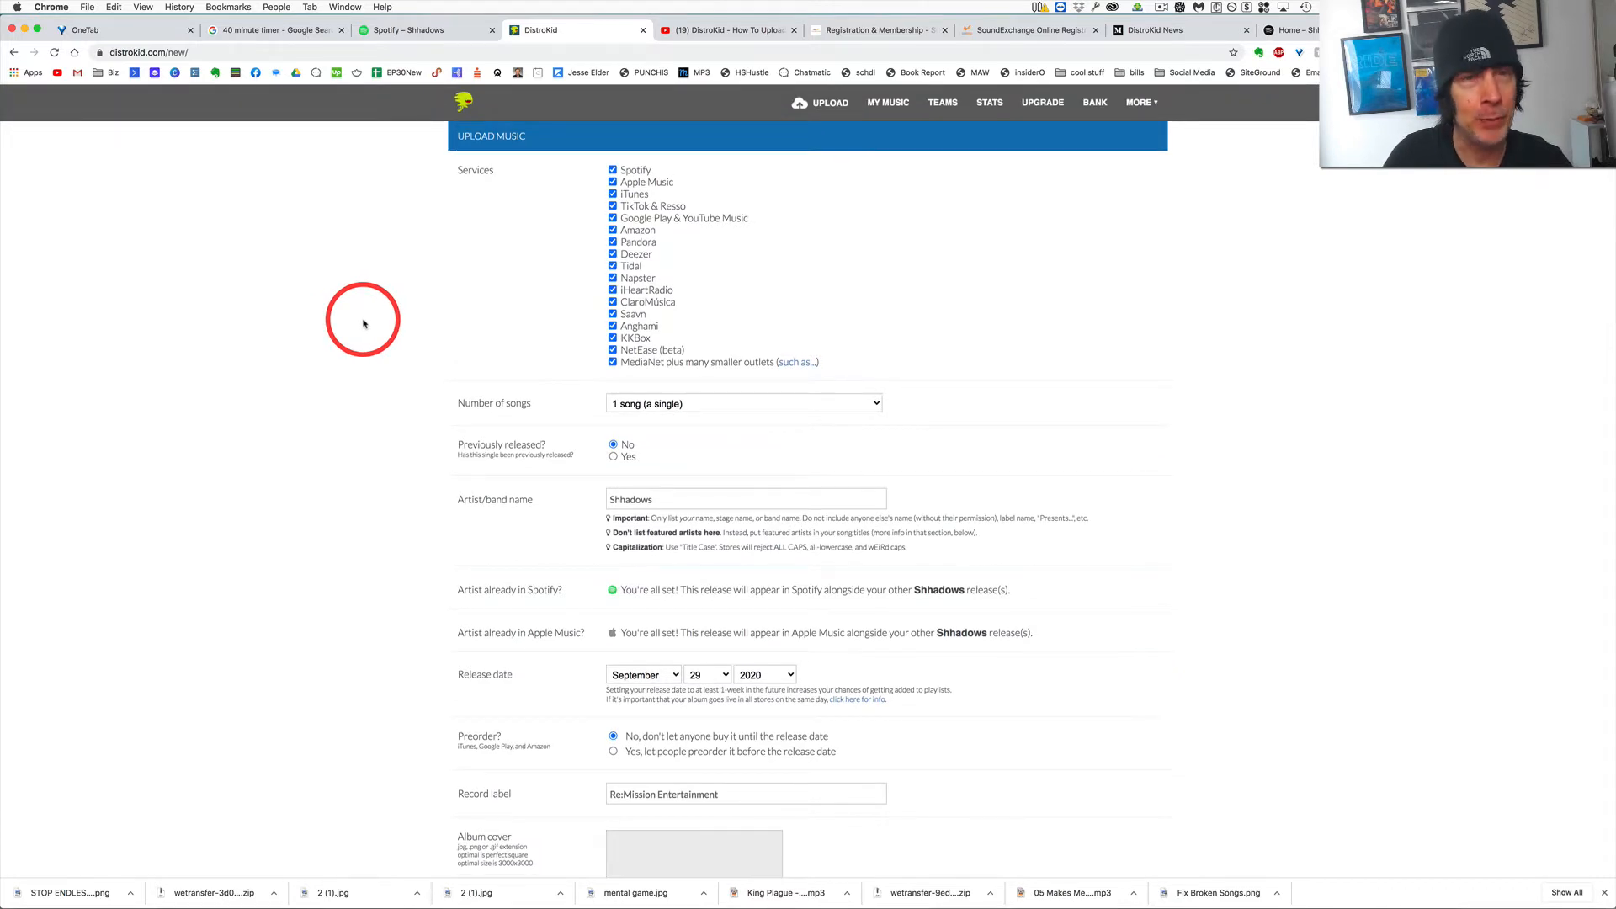
scroll(289, 357, down, 4)
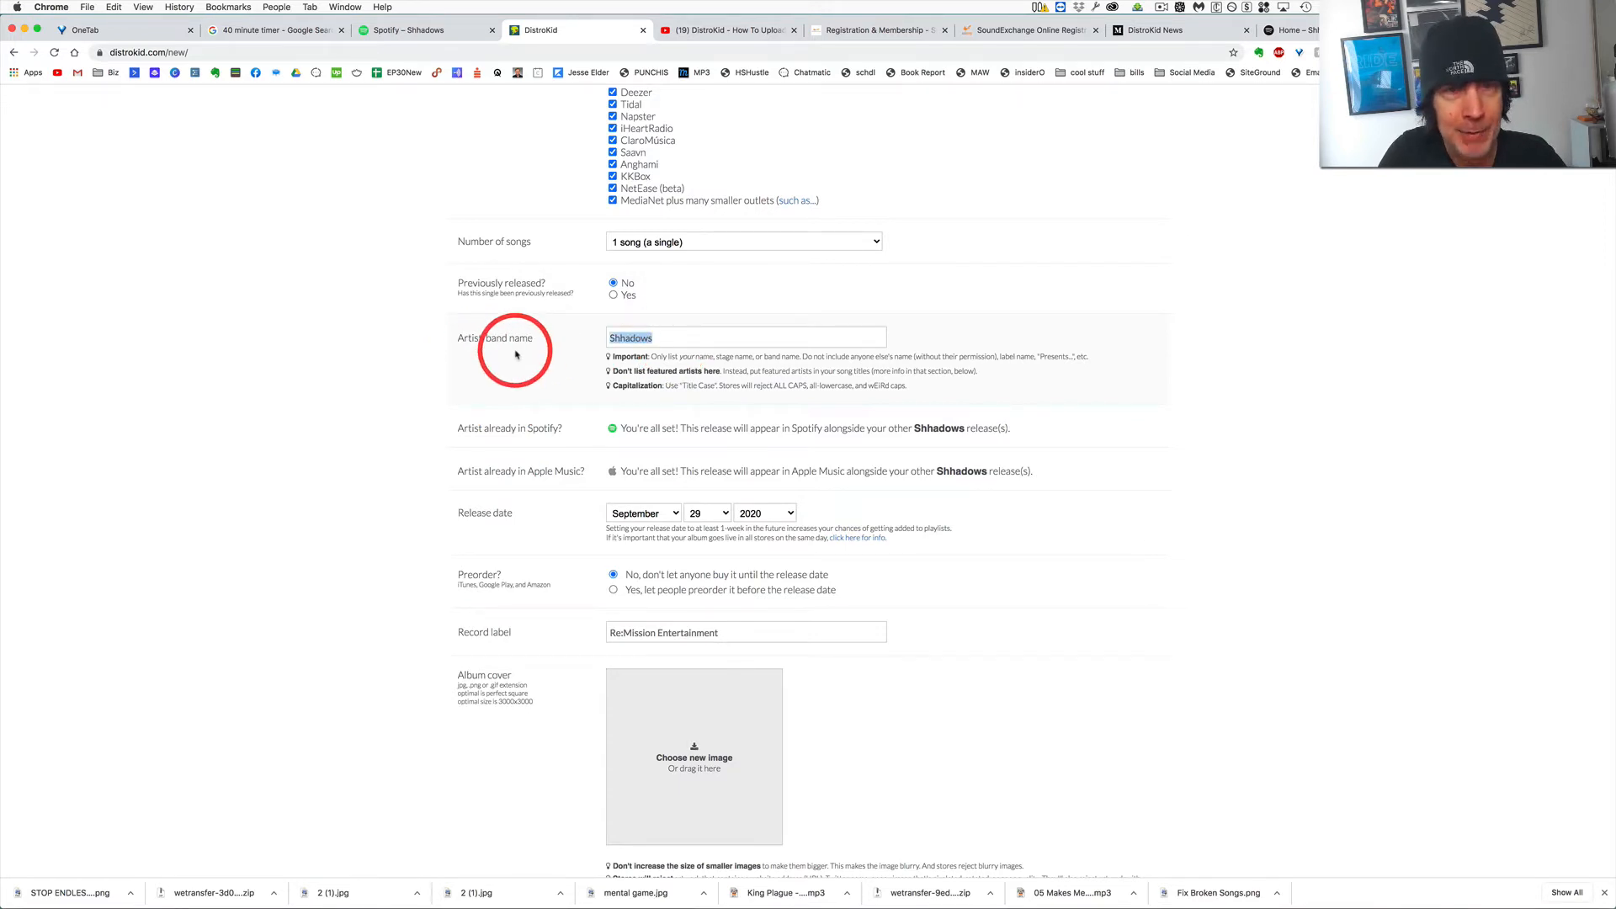
click(682, 339)
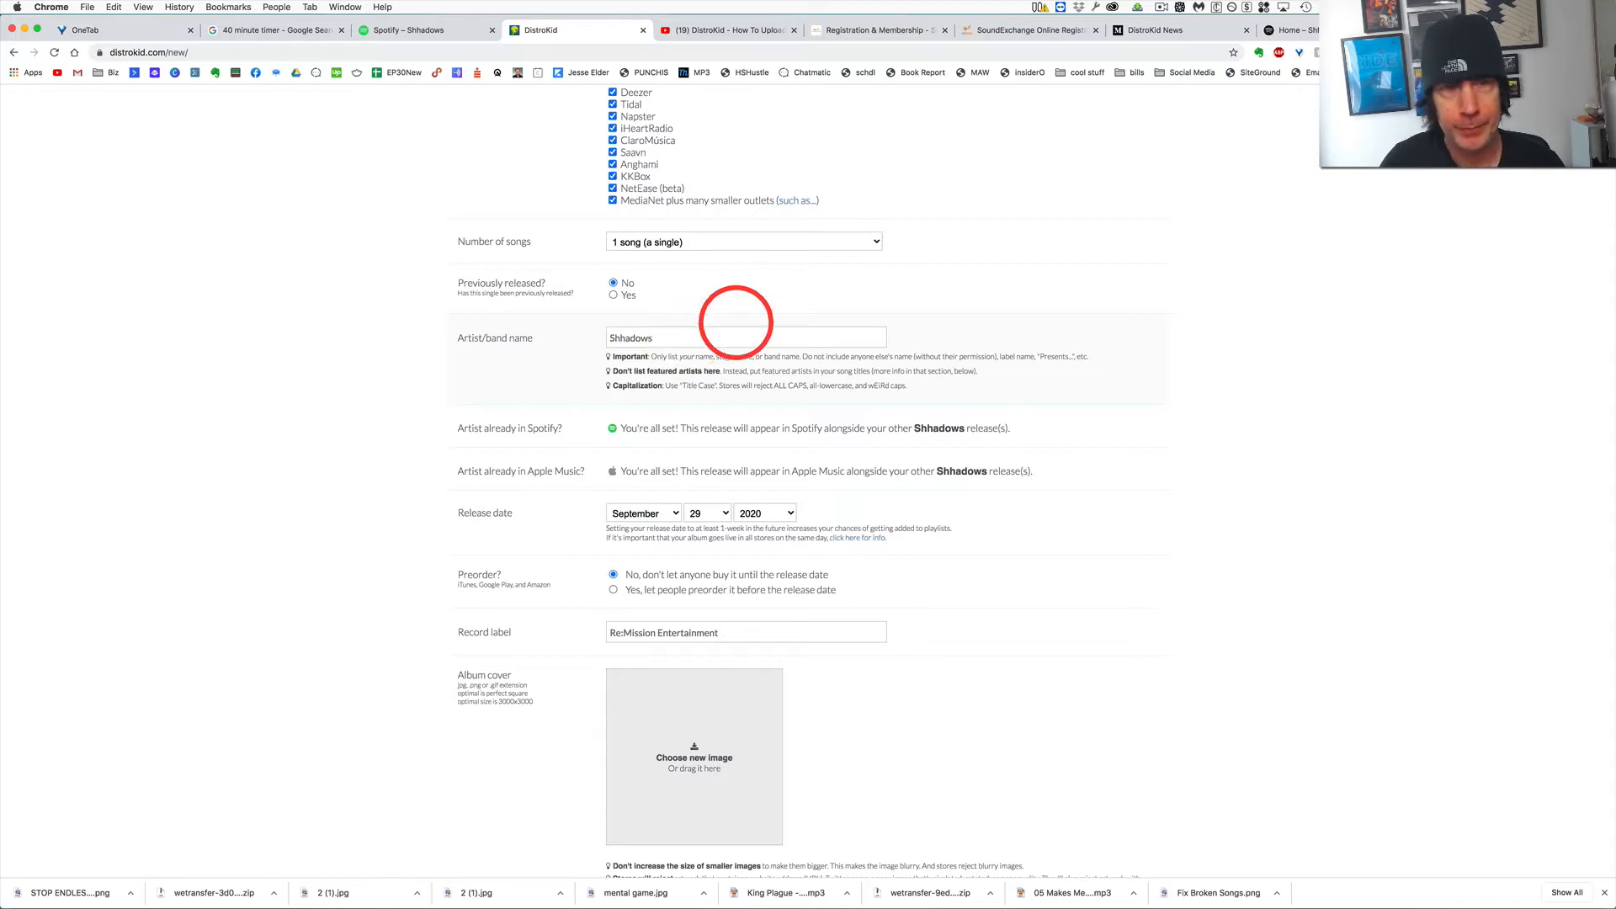
scroll(494, 409, down, 2)
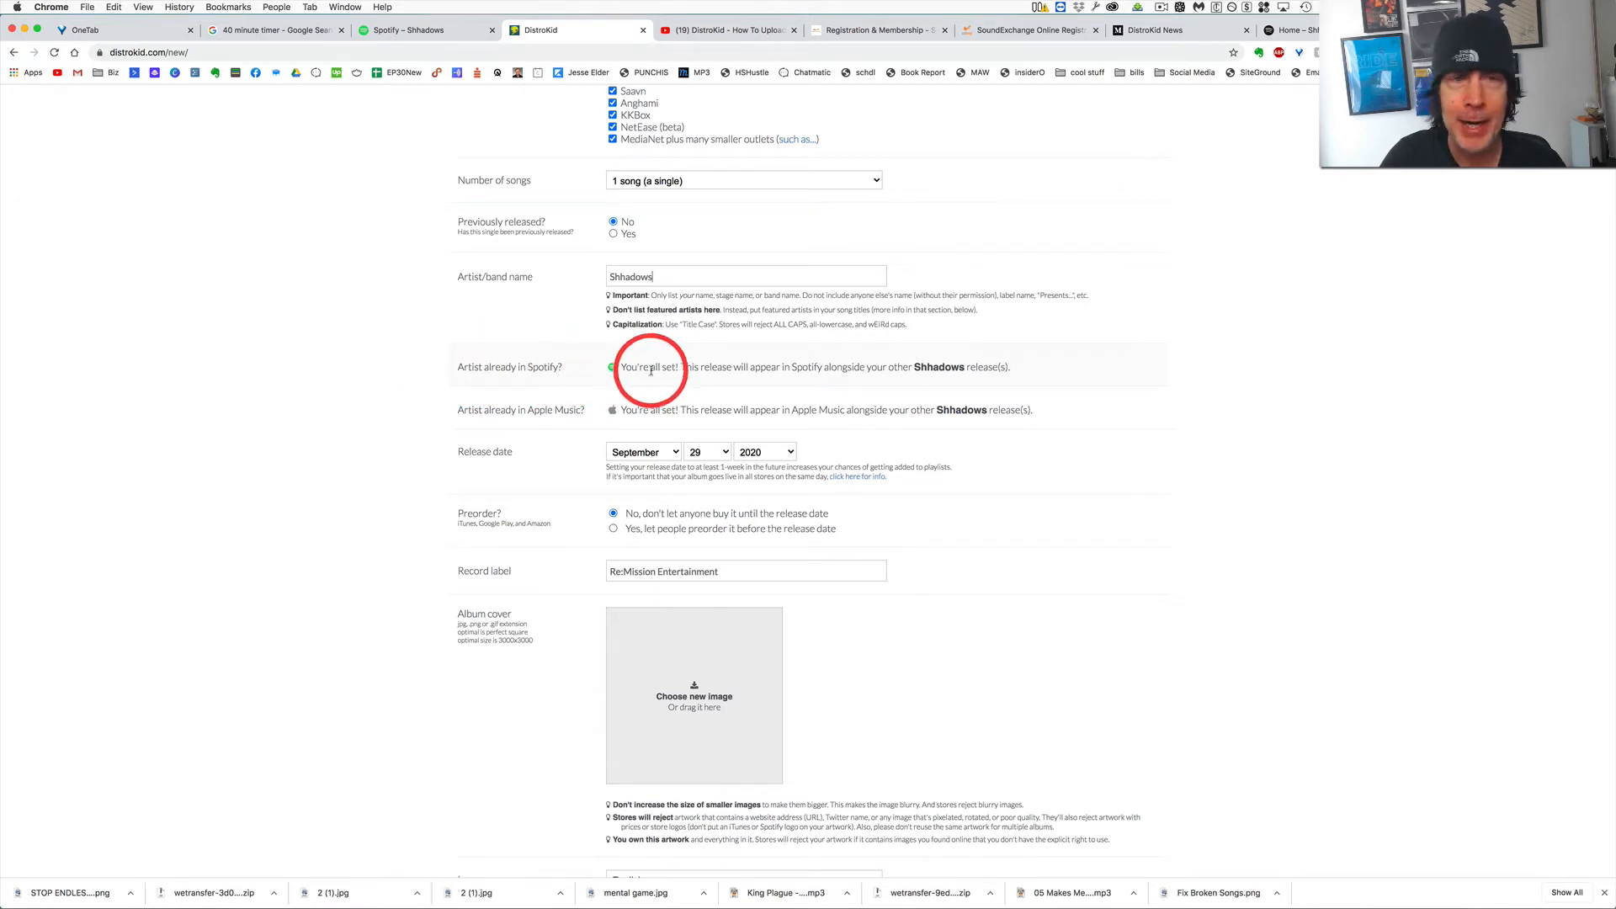
scroll(926, 383, down, 1)
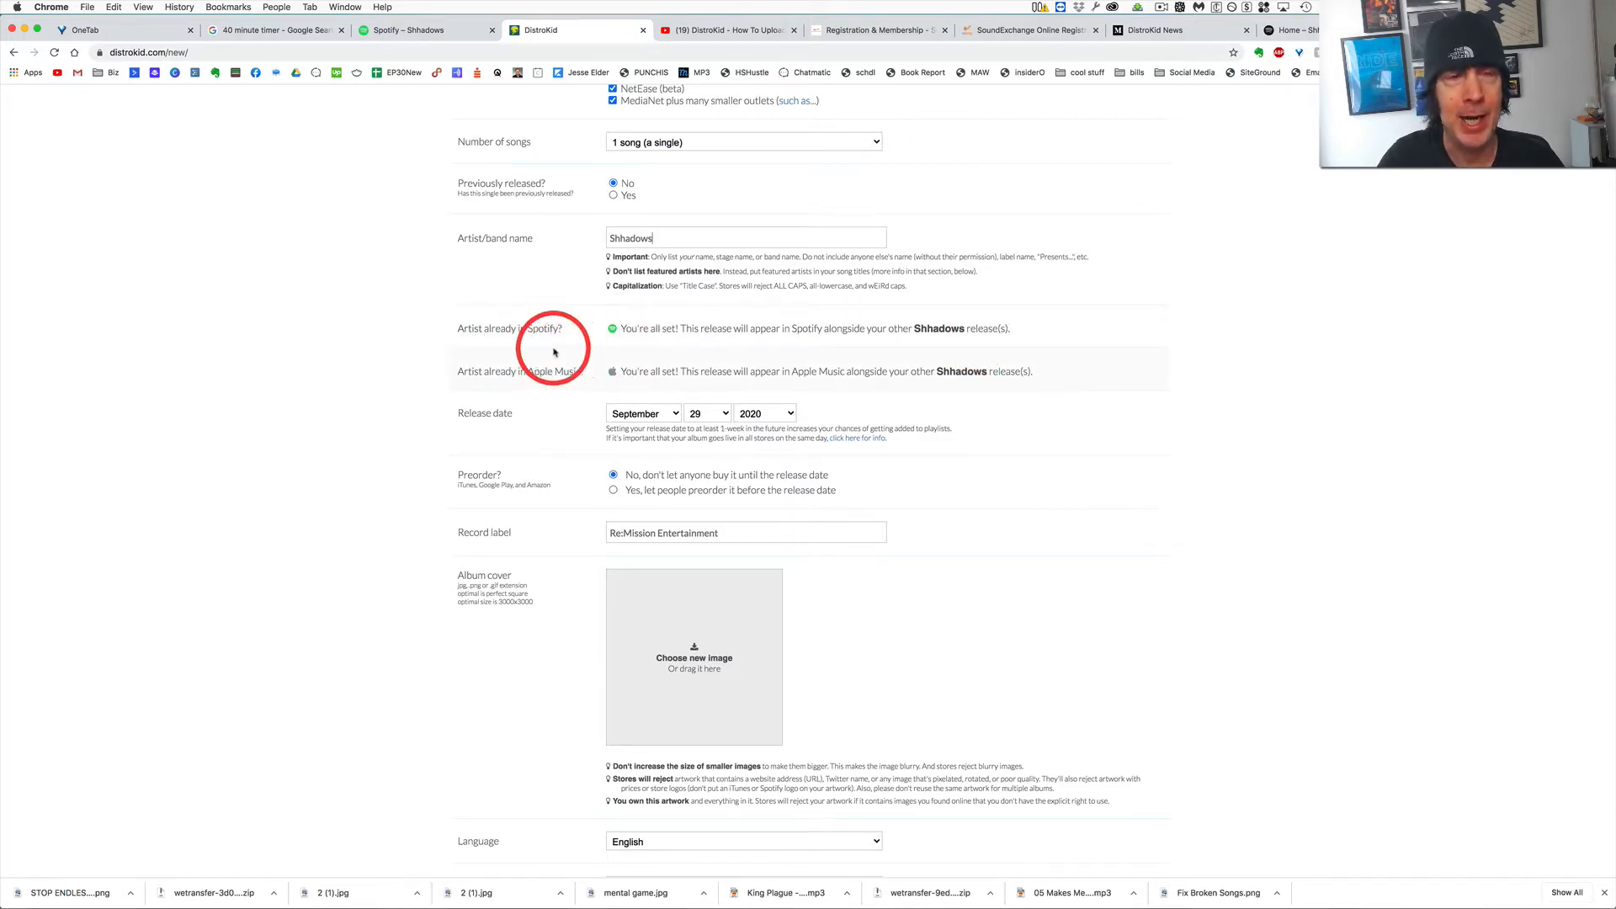
Review the existing Spotify artist entry, the release date and the preorder options in the upload form.
drag(563, 329, 459, 330)
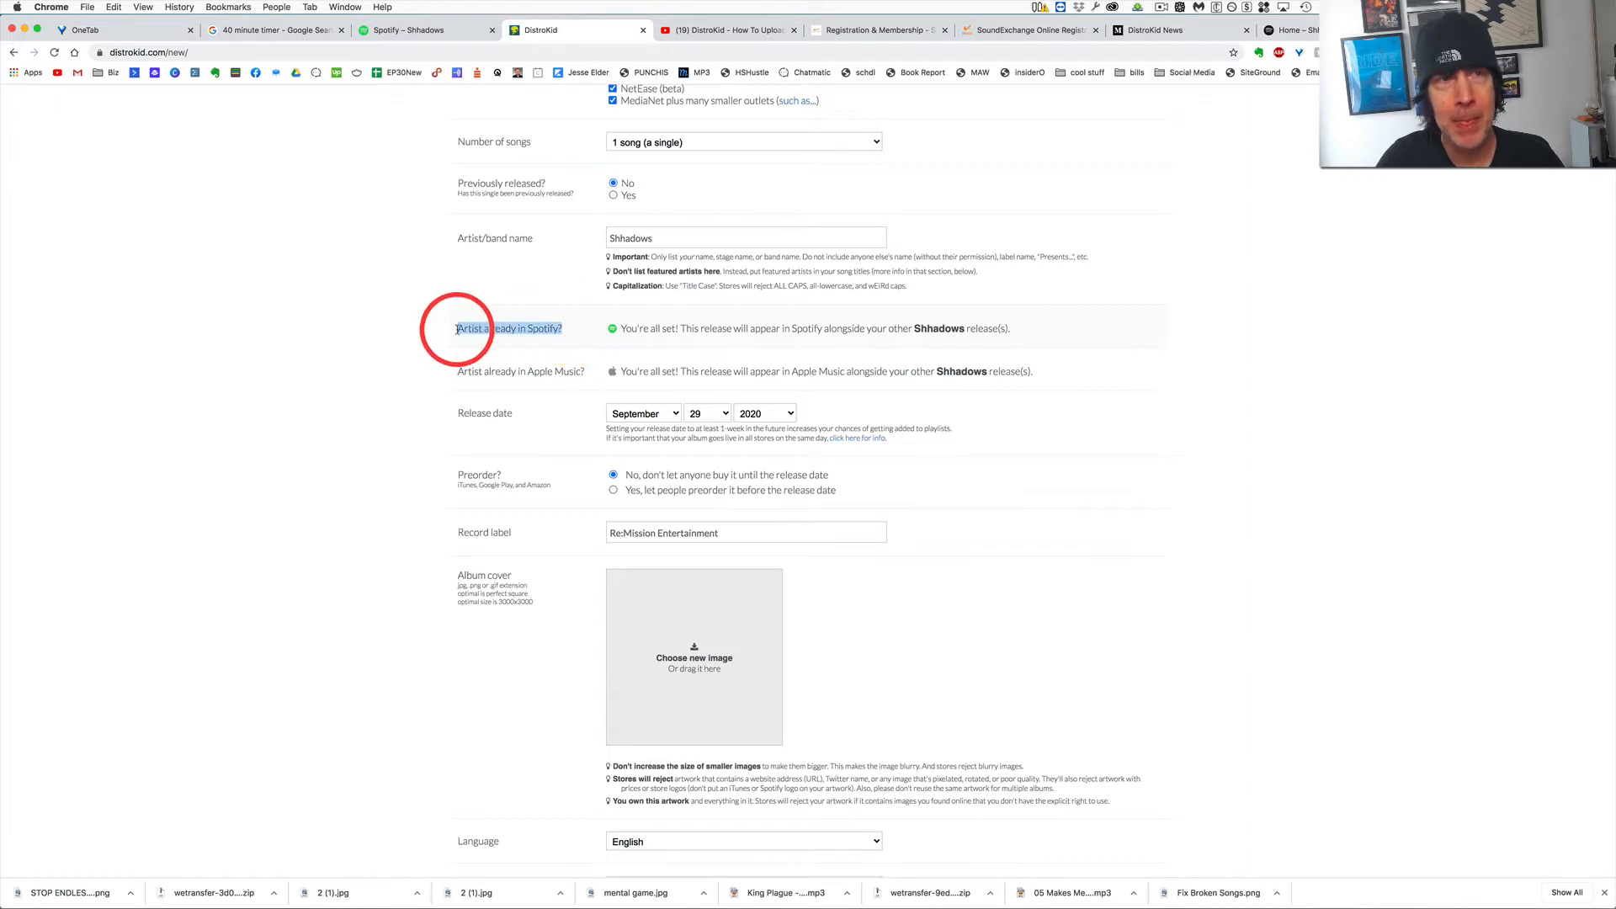
click(584, 333)
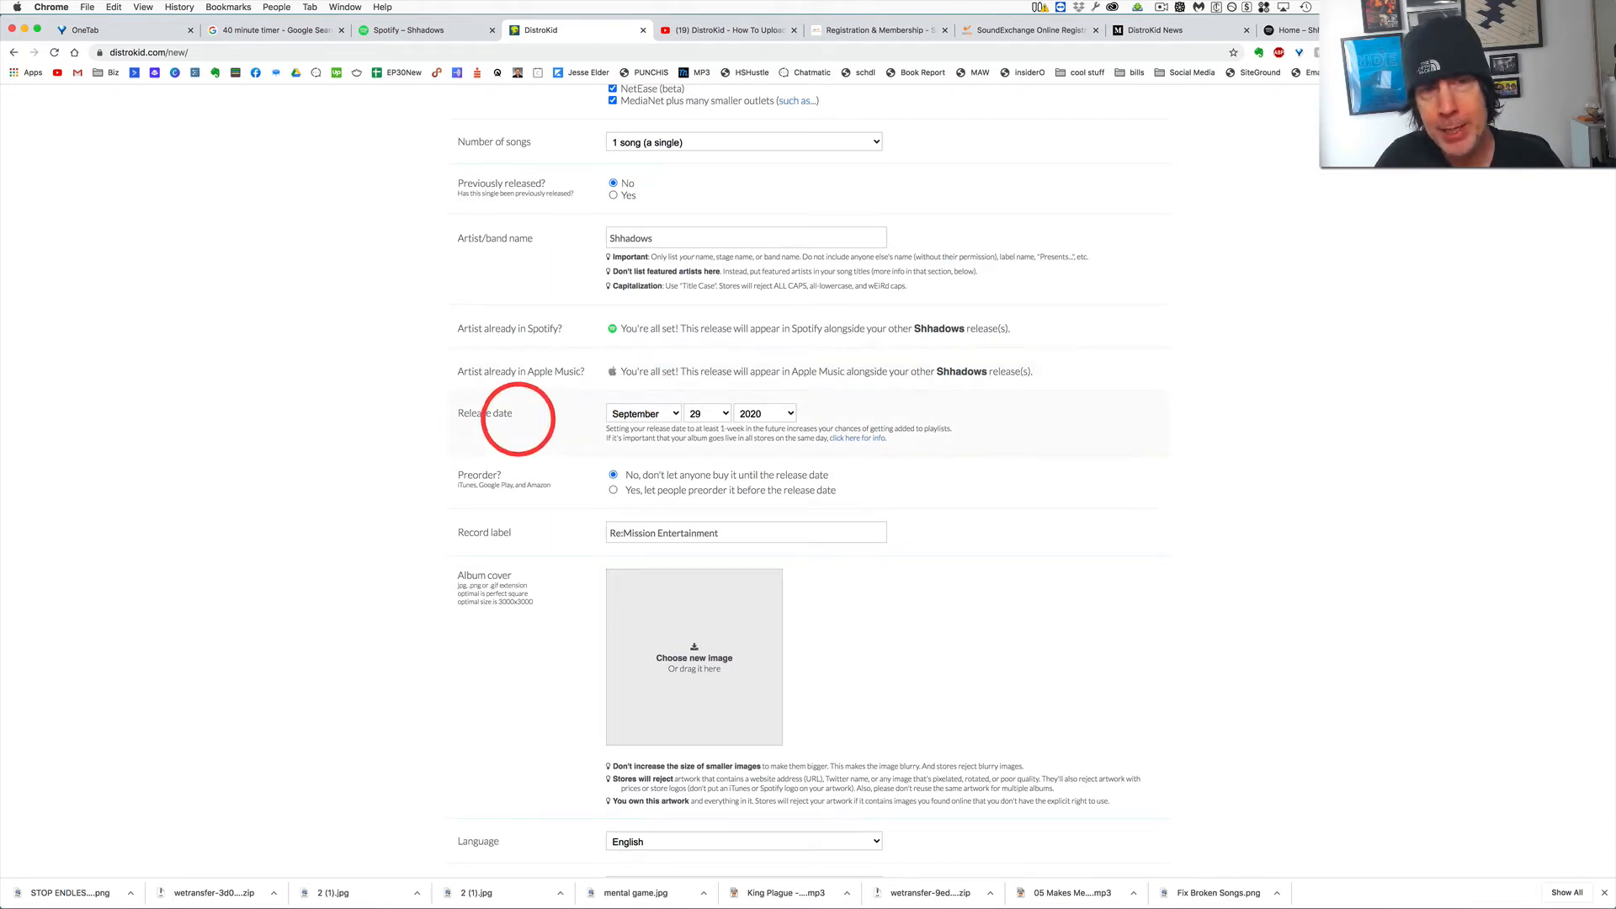
scroll(516, 421, down, 1)
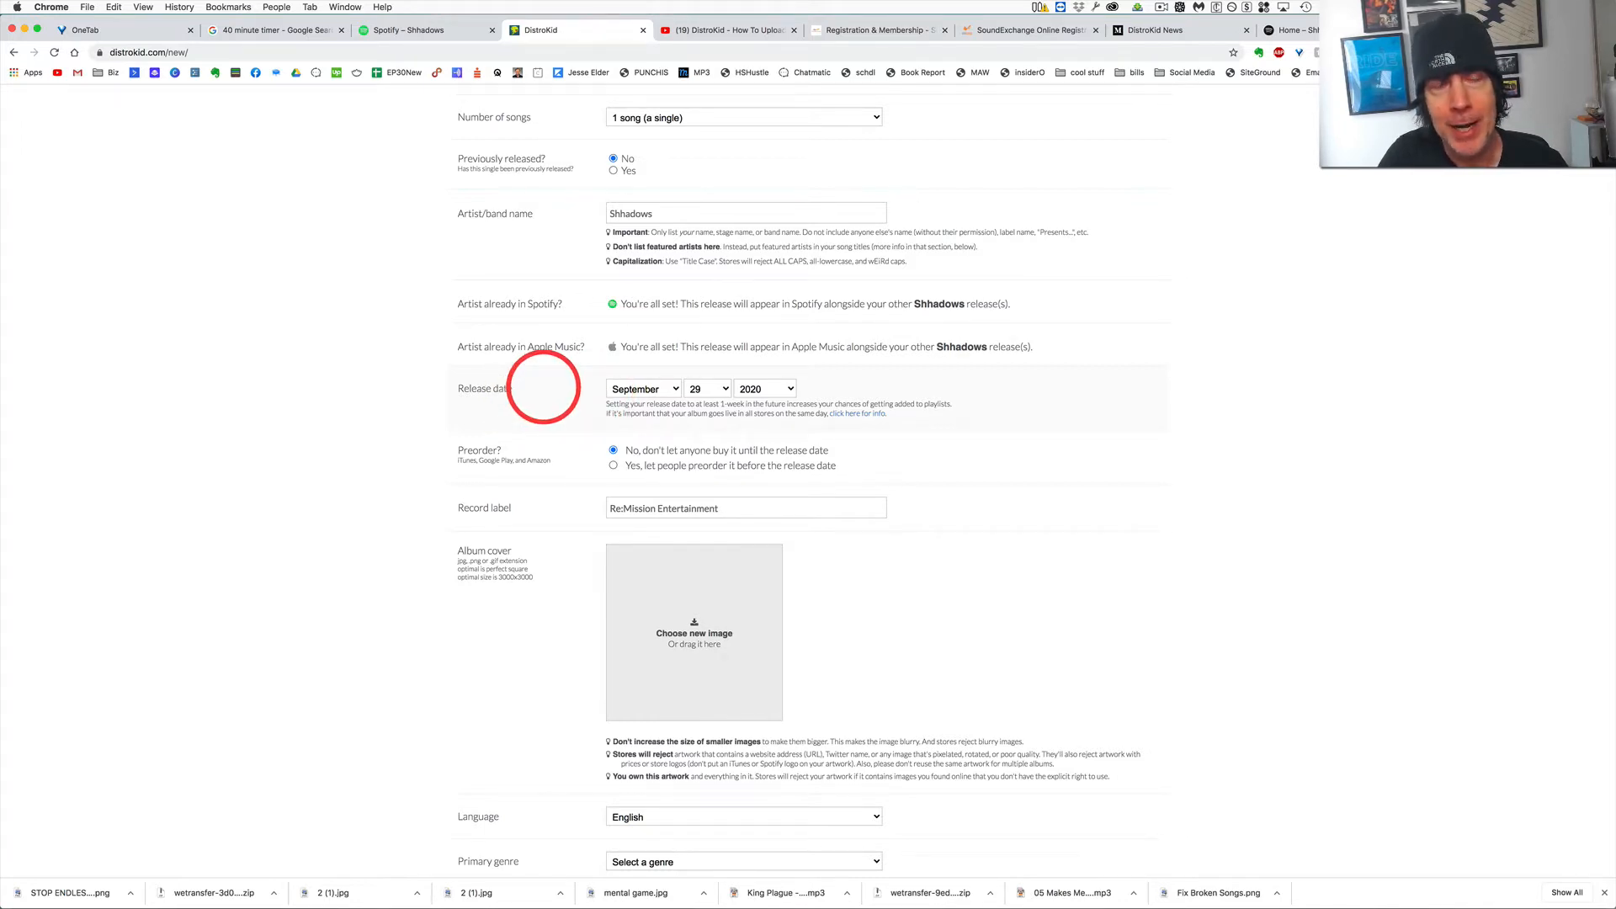
scroll(438, 442, down, 2)
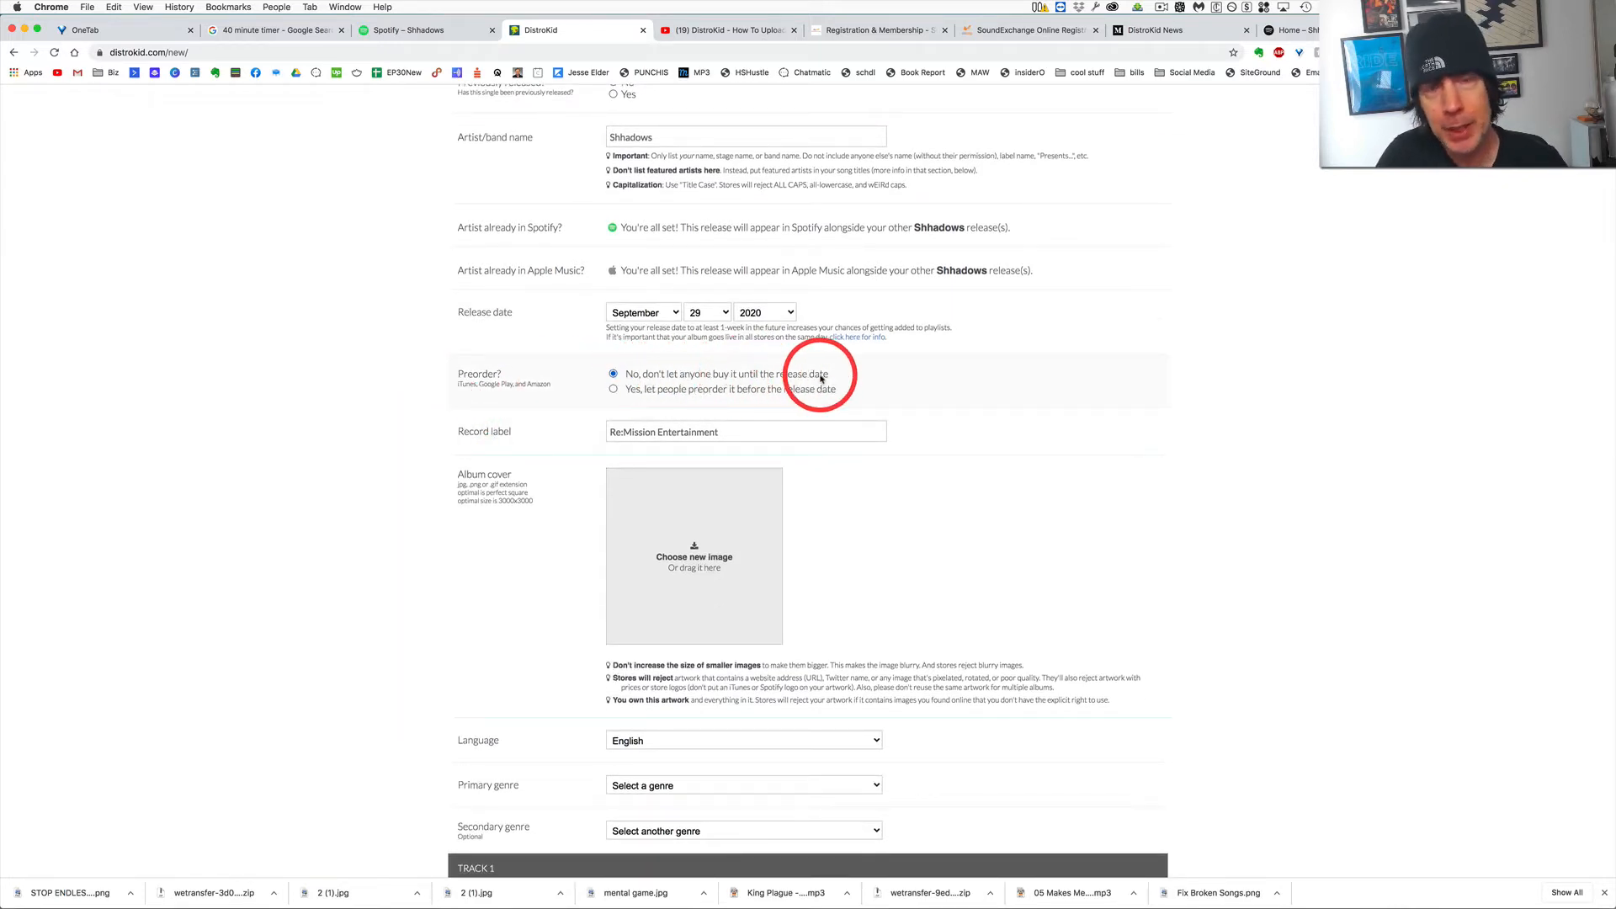
drag(820, 379, 619, 376)
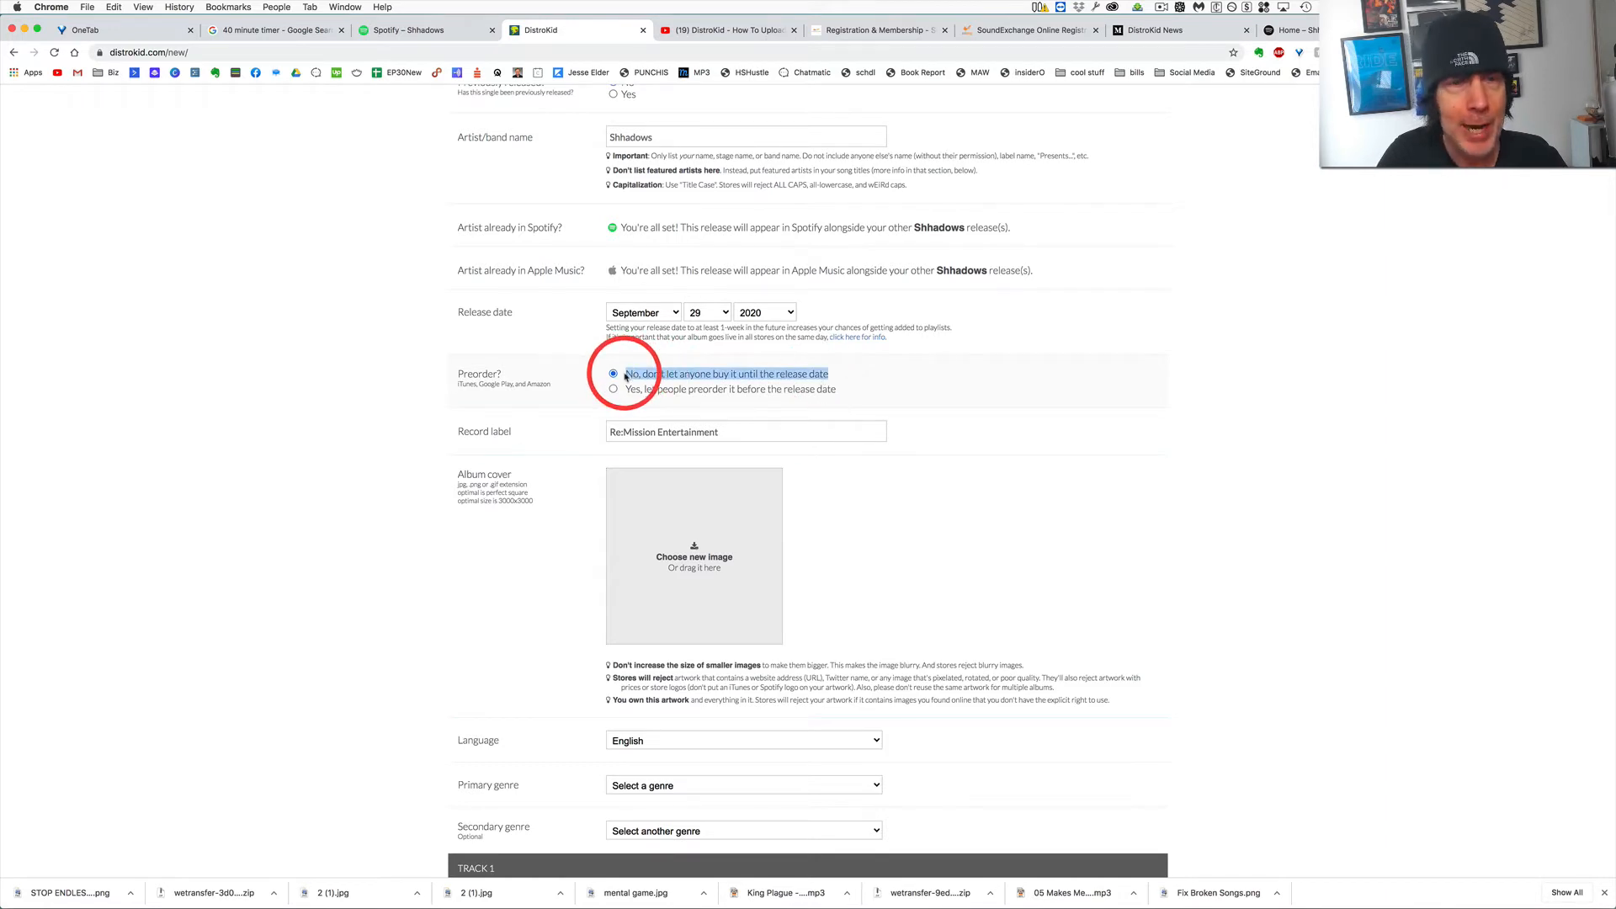
click(835, 377)
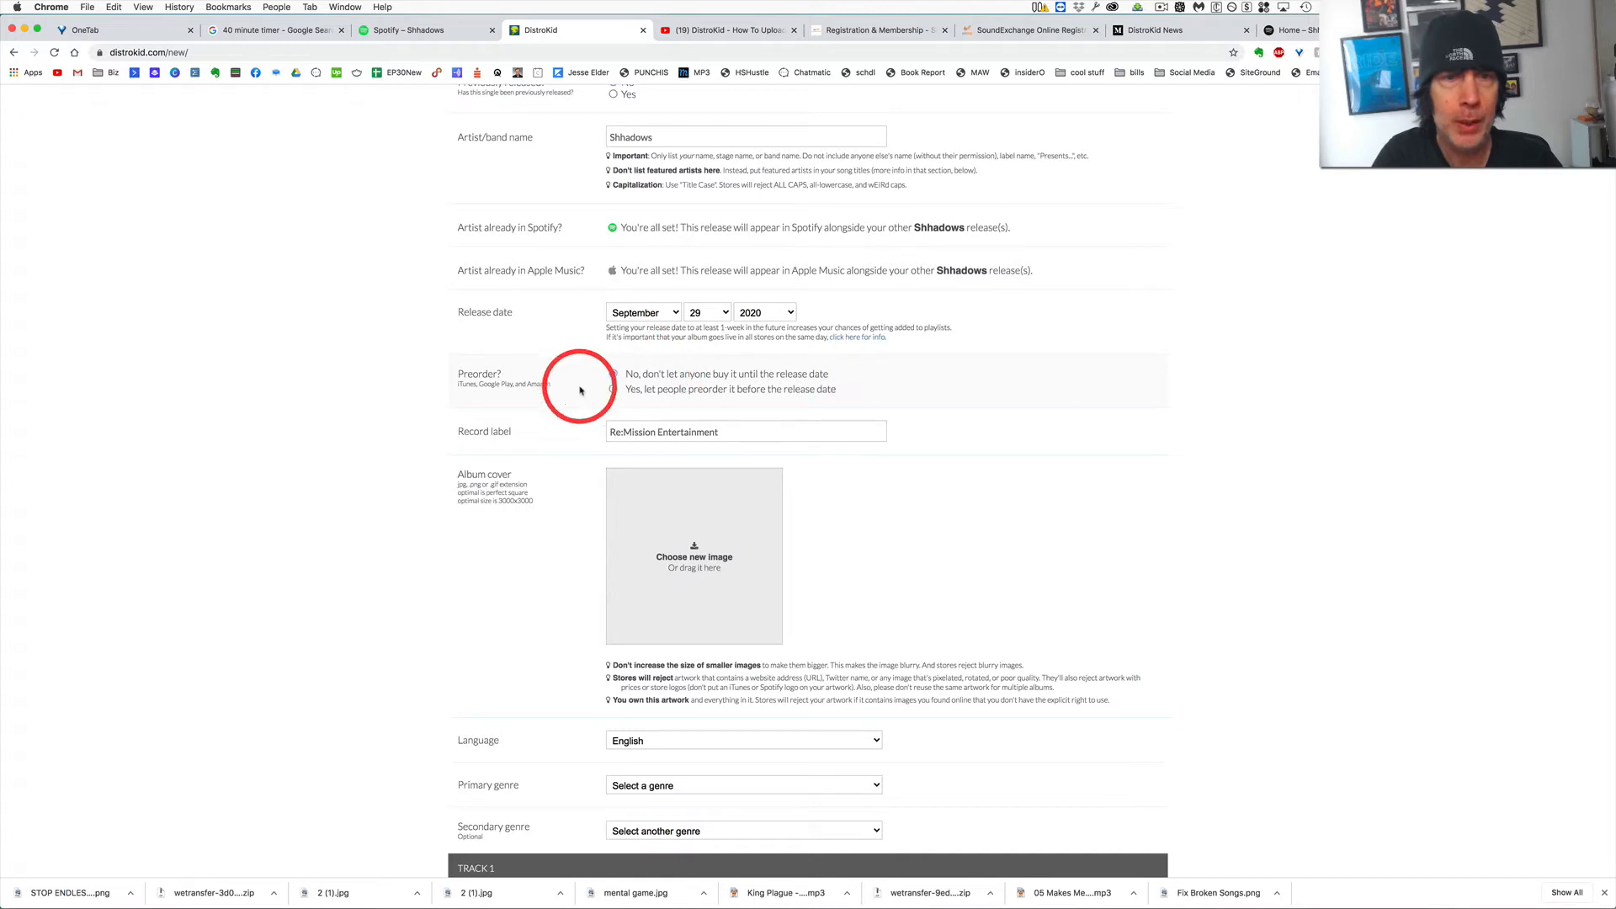
Try to let people preorder the single before the release date.
click(613, 389)
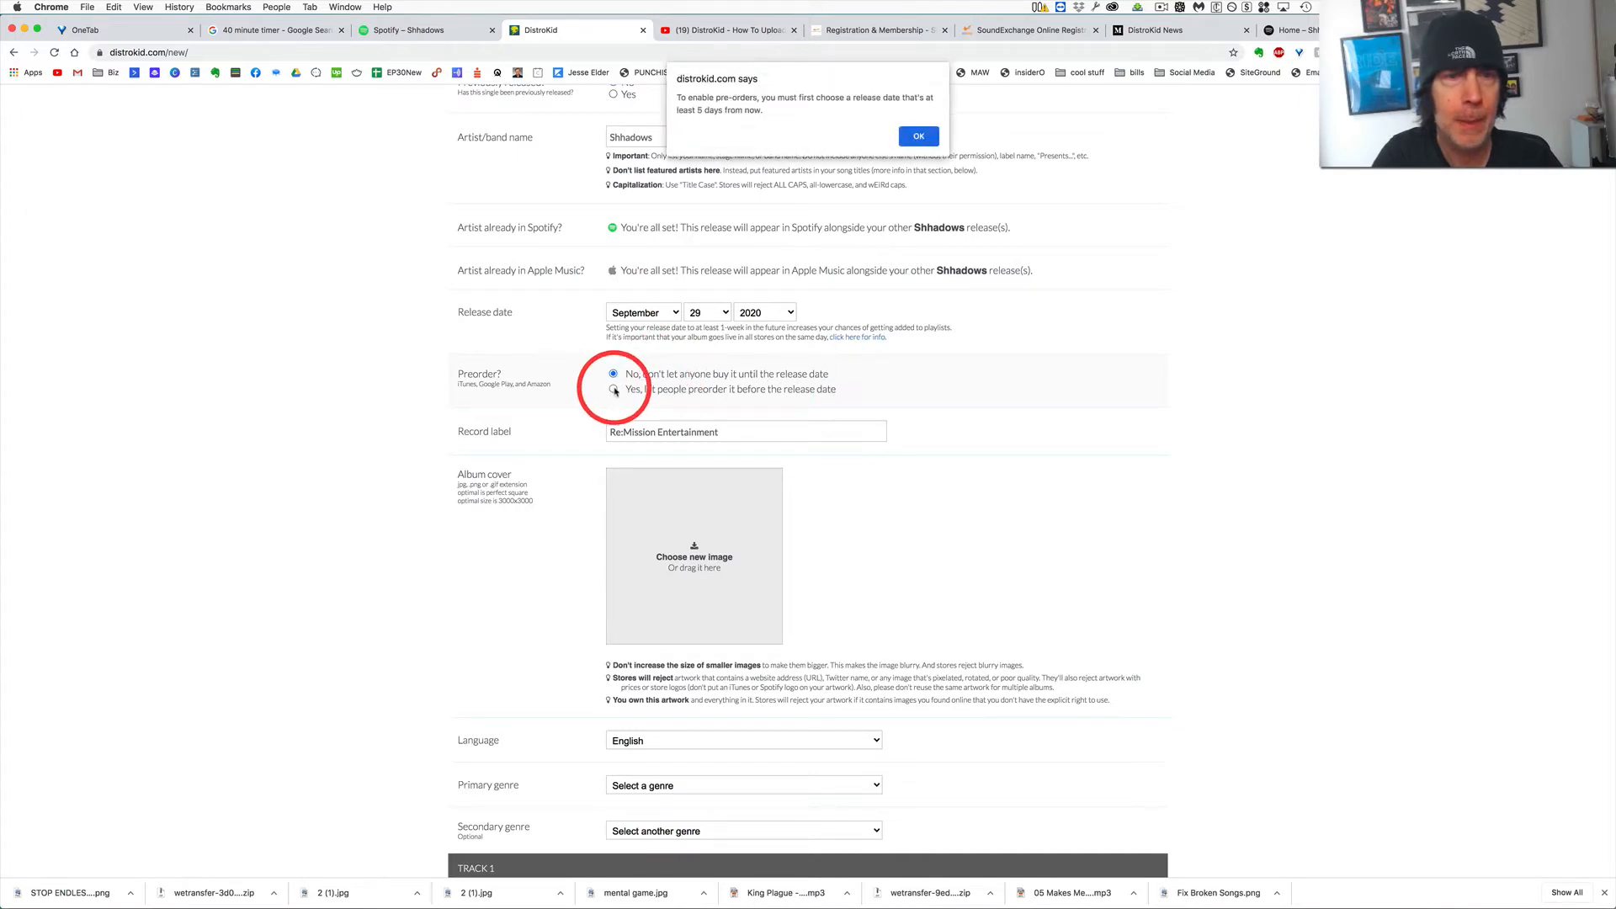
click(919, 135)
click(614, 389)
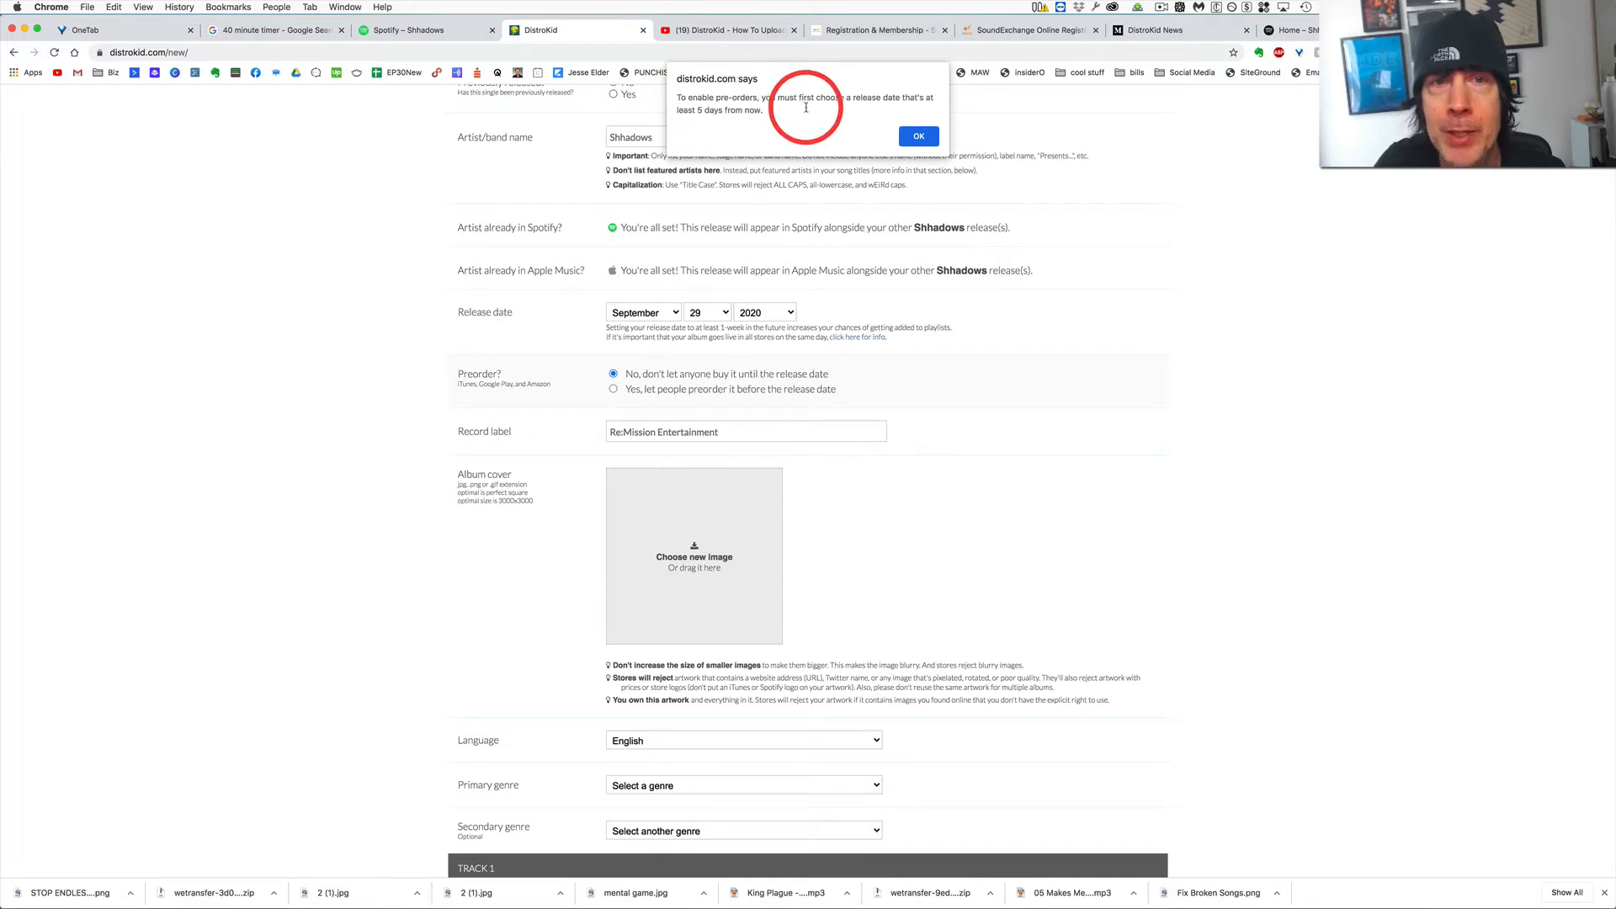
click(918, 136)
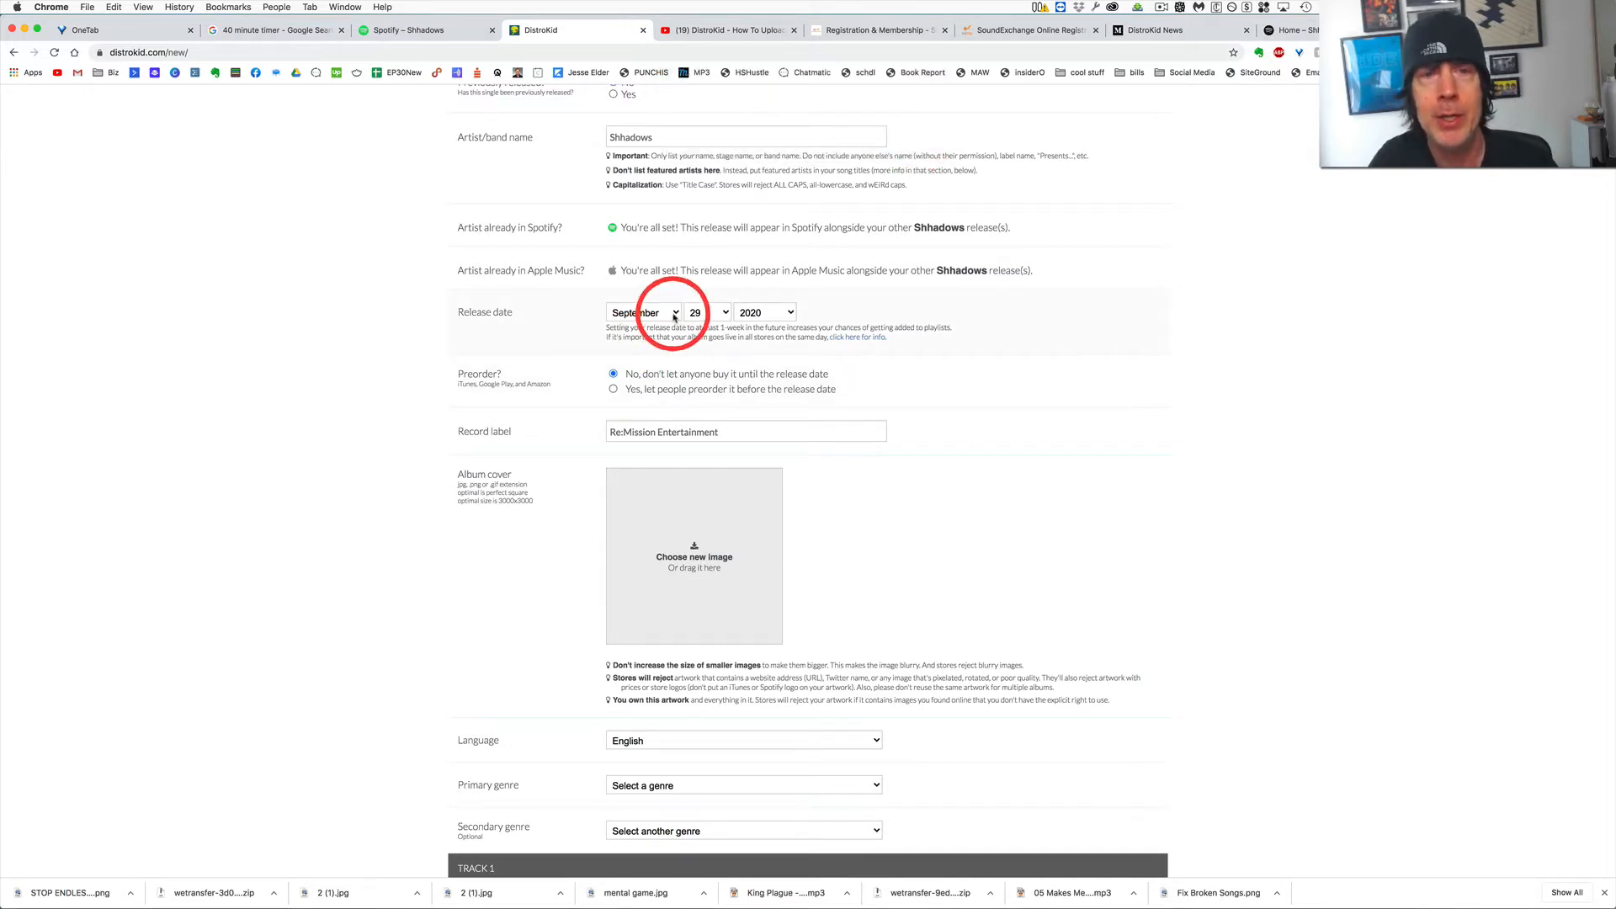
Set the release date to October 31, 2020.
click(672, 313)
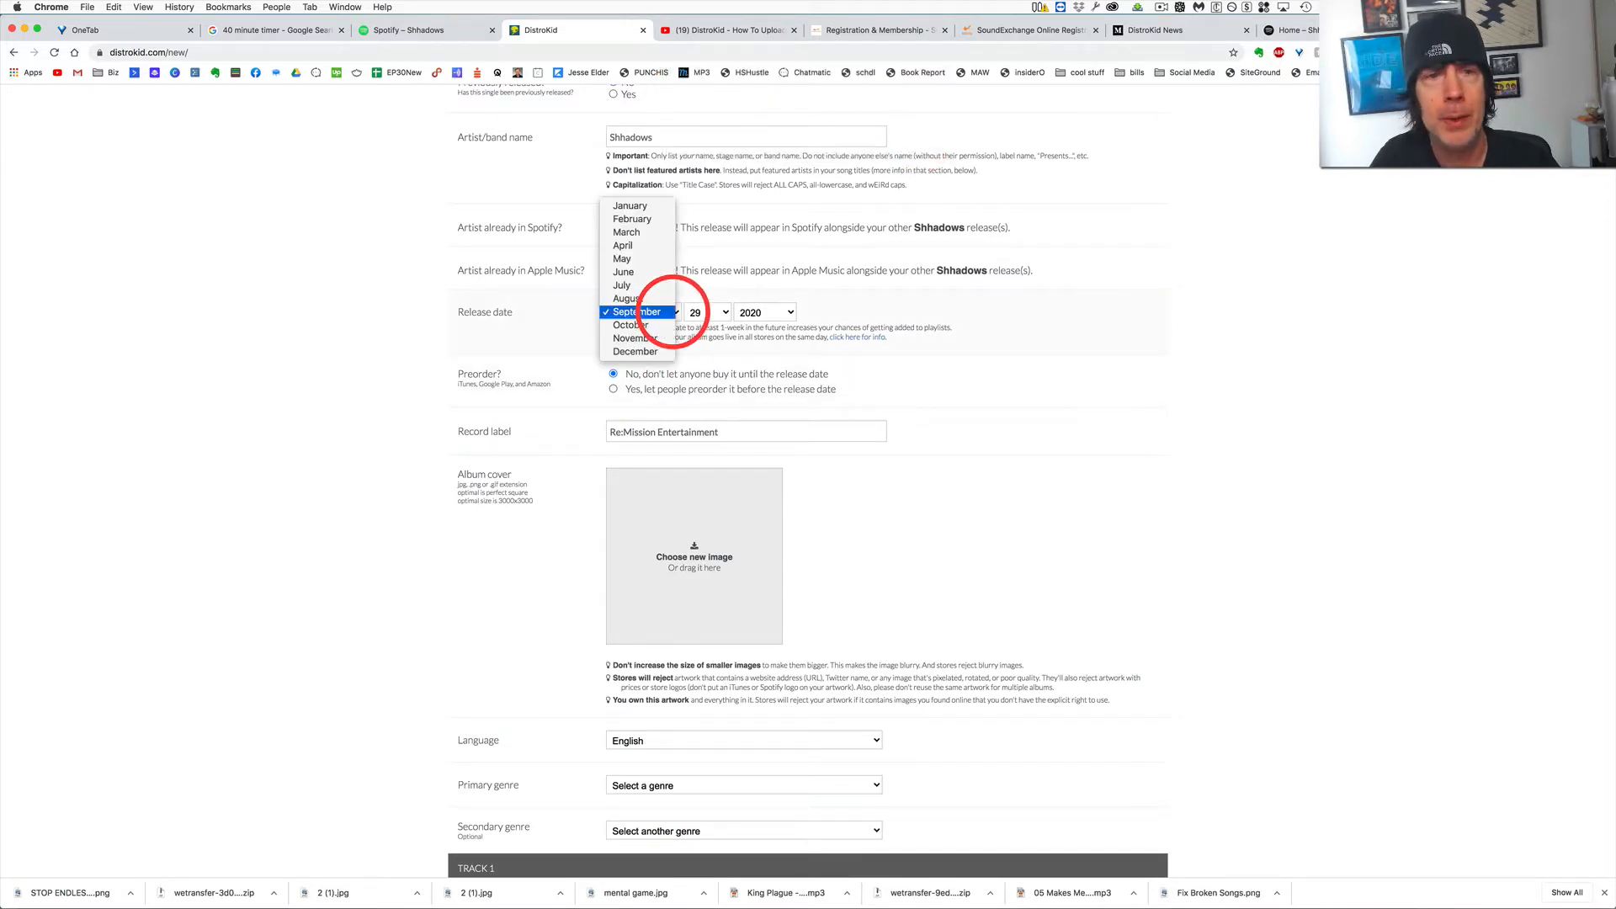
click(652, 326)
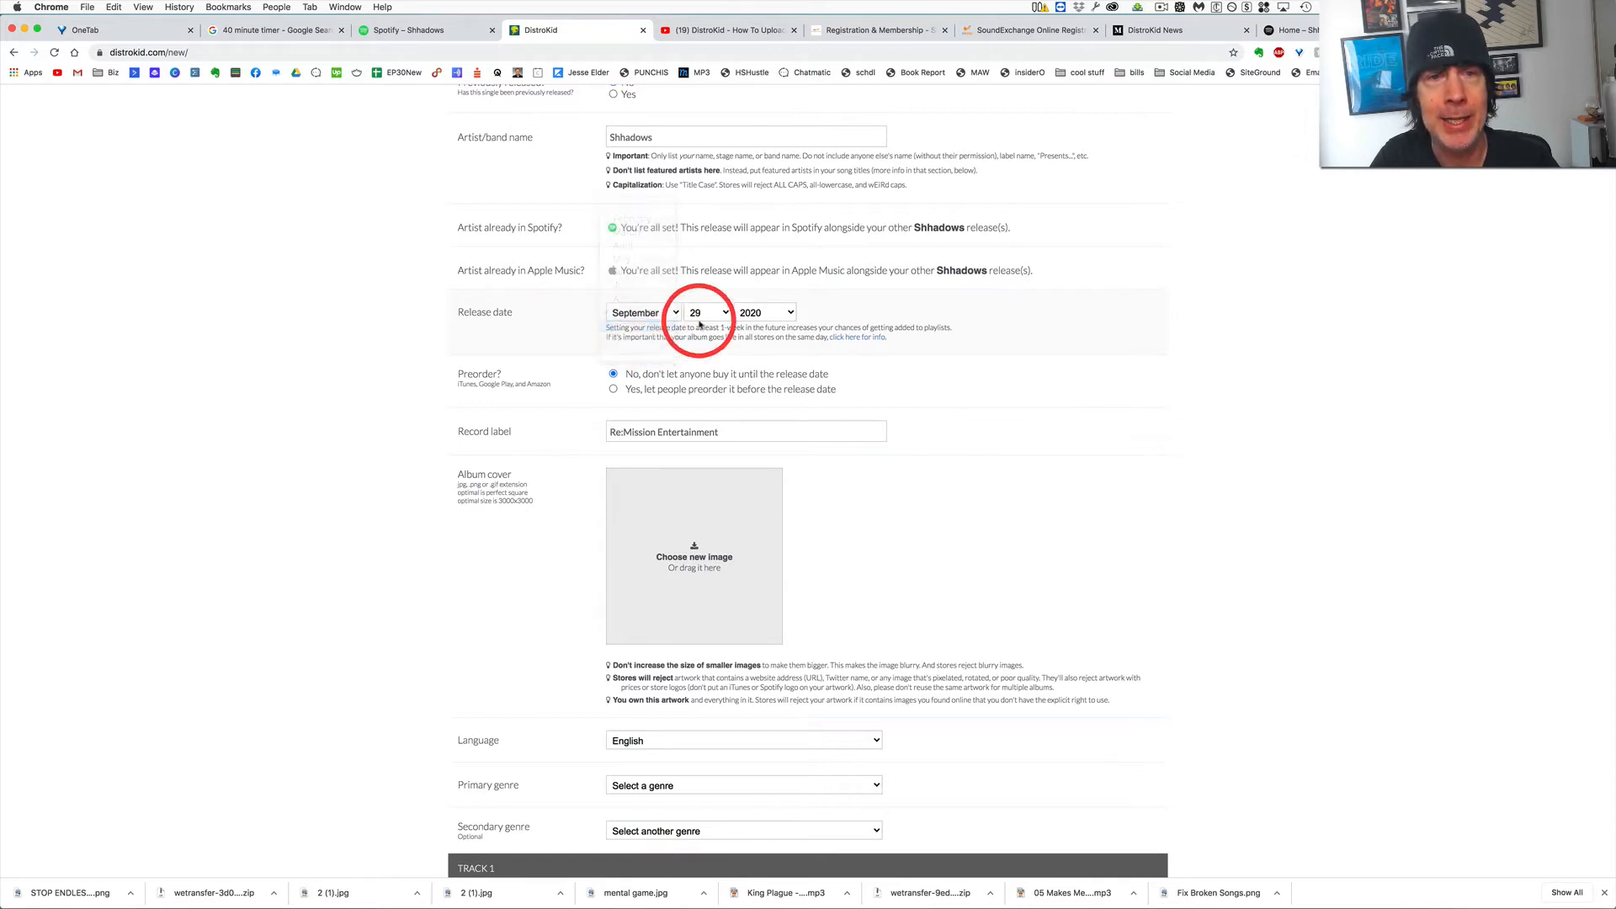
click(714, 312)
click(698, 339)
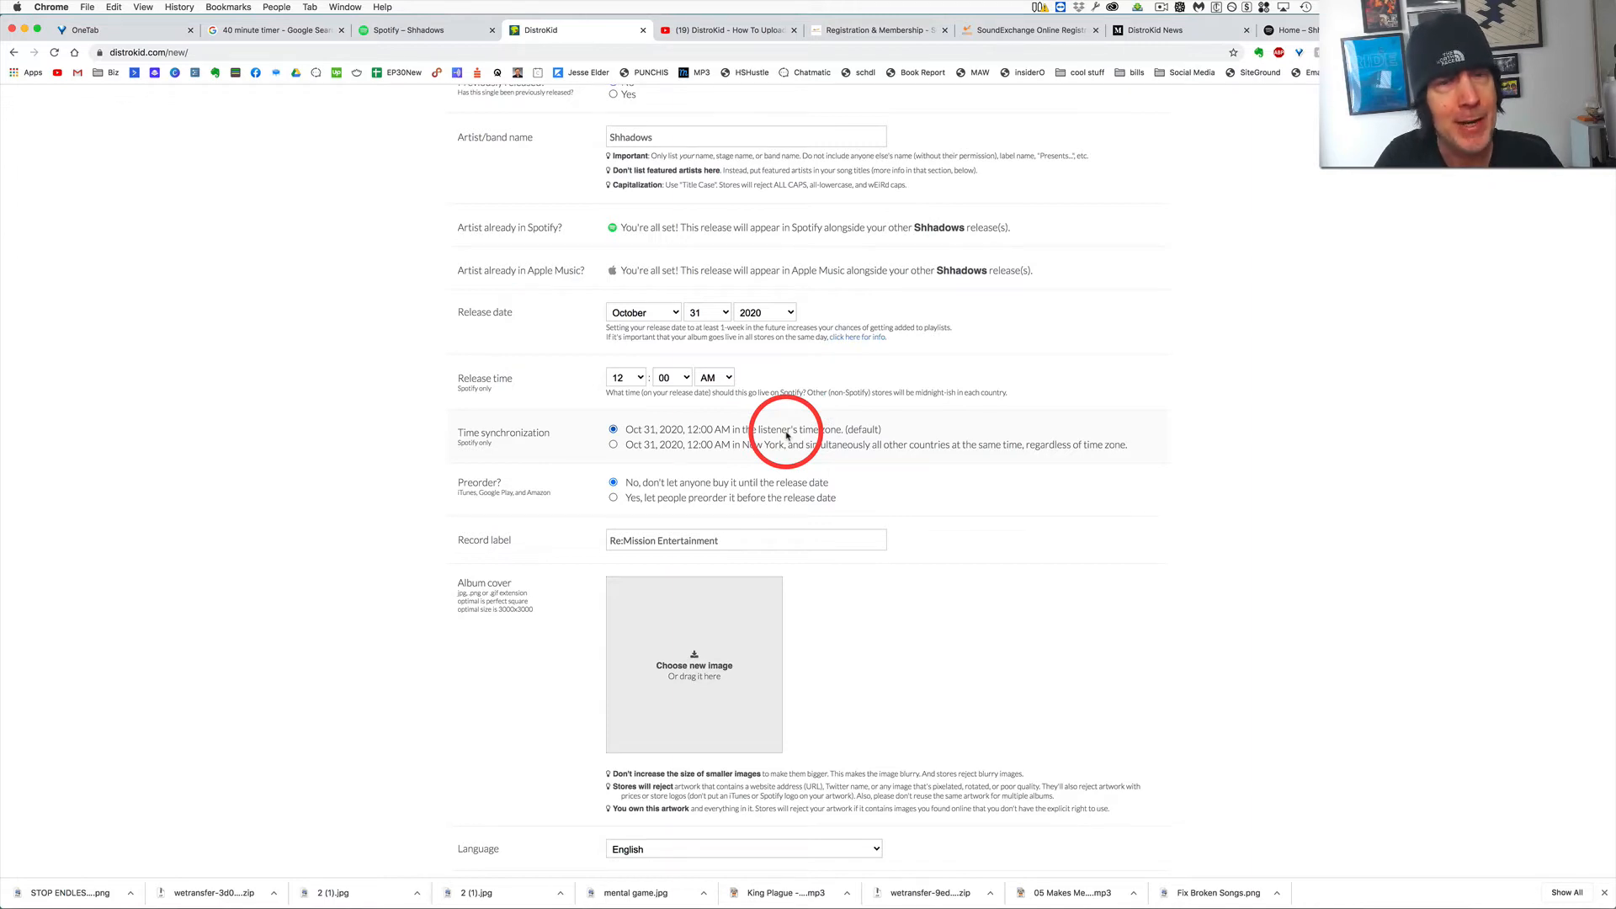
Set the Spotify time synchronization to 12:00 AM in New York and simultaneously in all other countries.
click(613, 445)
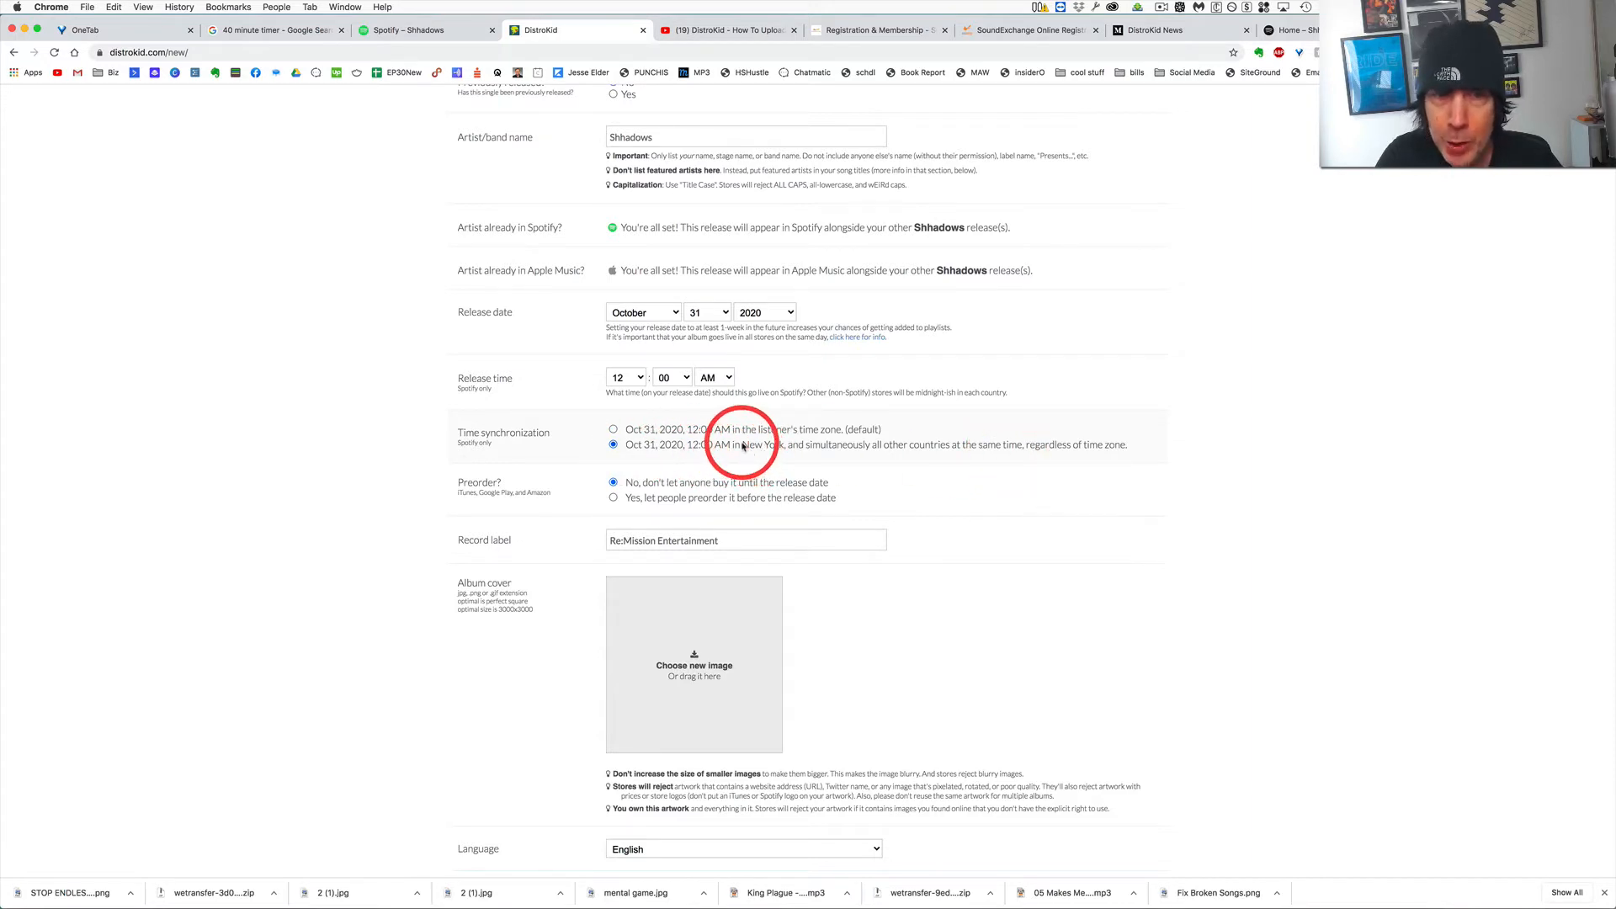
drag(742, 446, 785, 445)
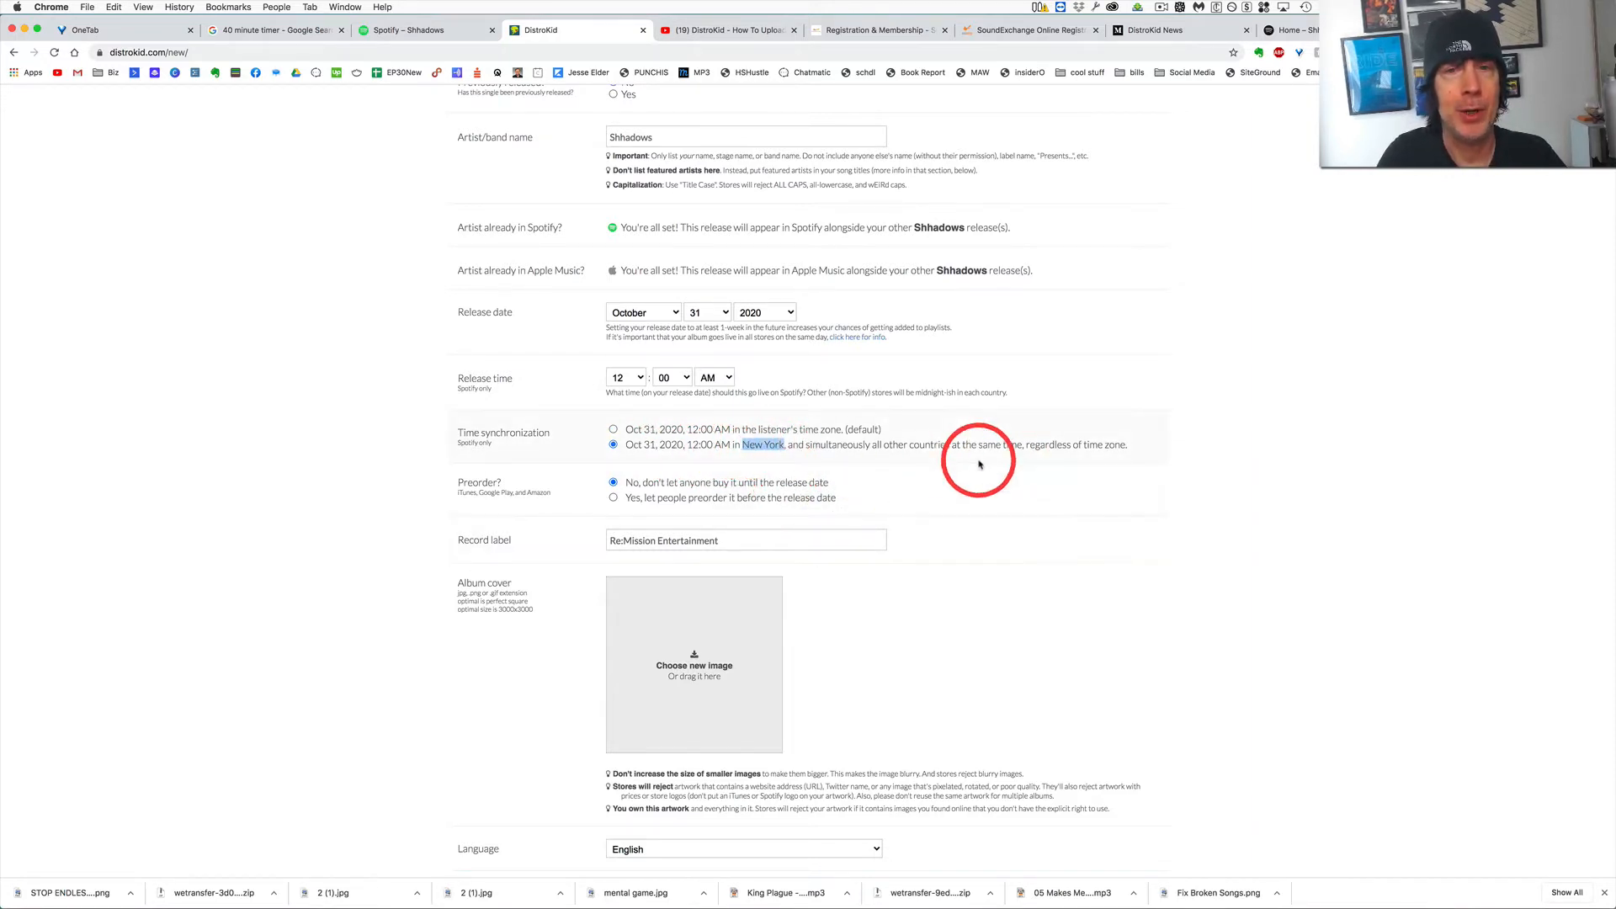
click(355, 483)
Review the preorder setting, the record label entry, and the album cover's size and content requirements.
scroll(354, 482, down, 3)
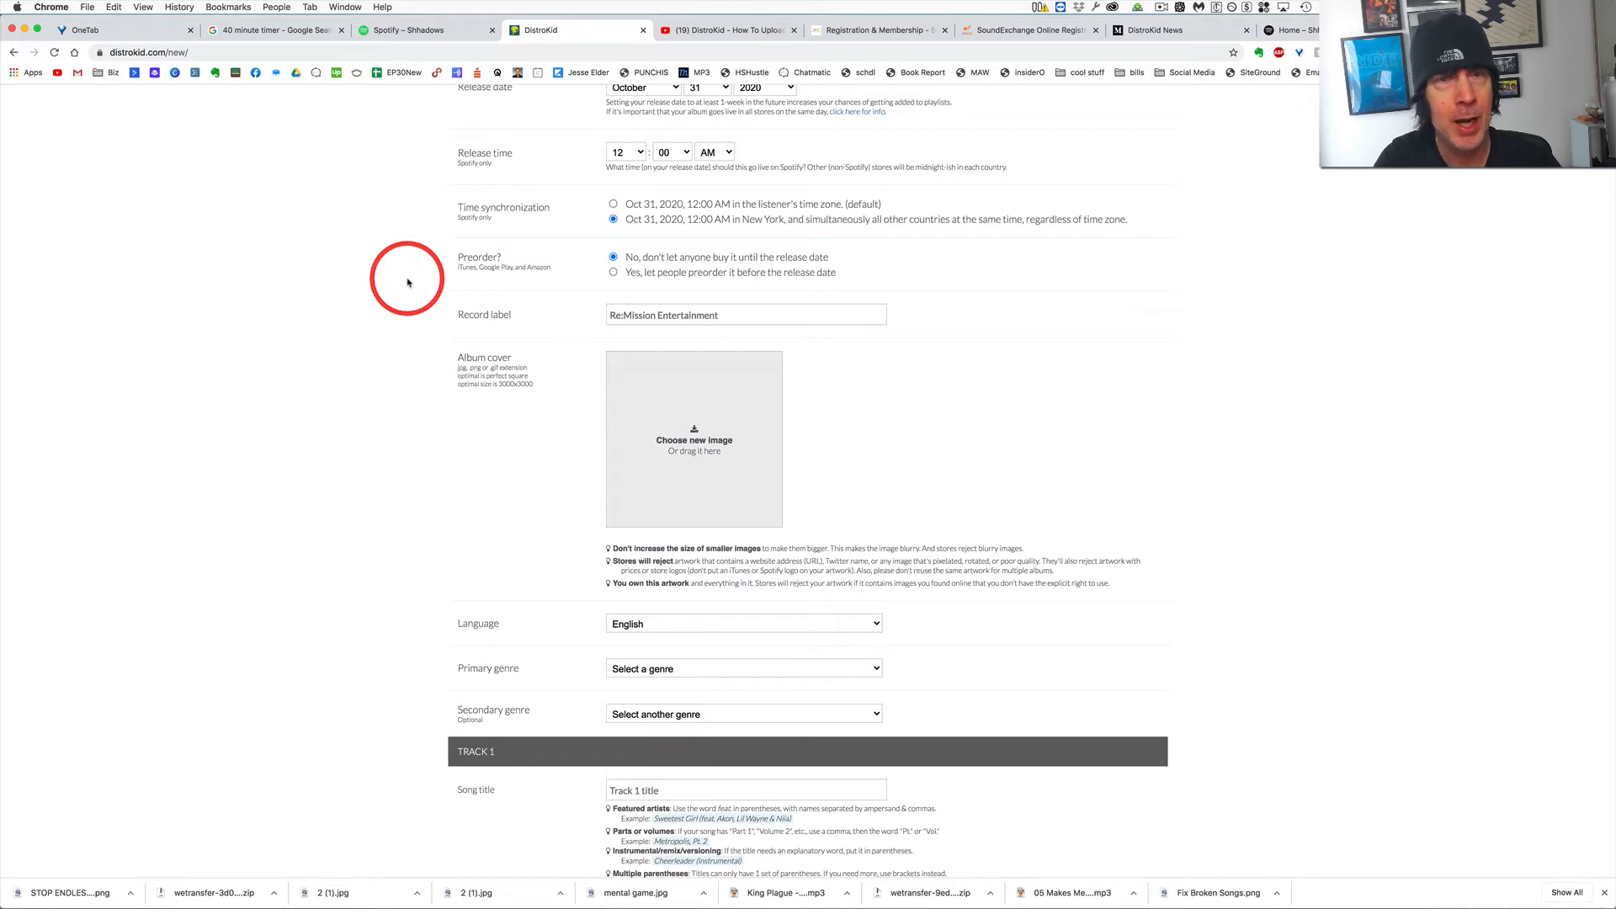
scroll(395, 294, down, 1)
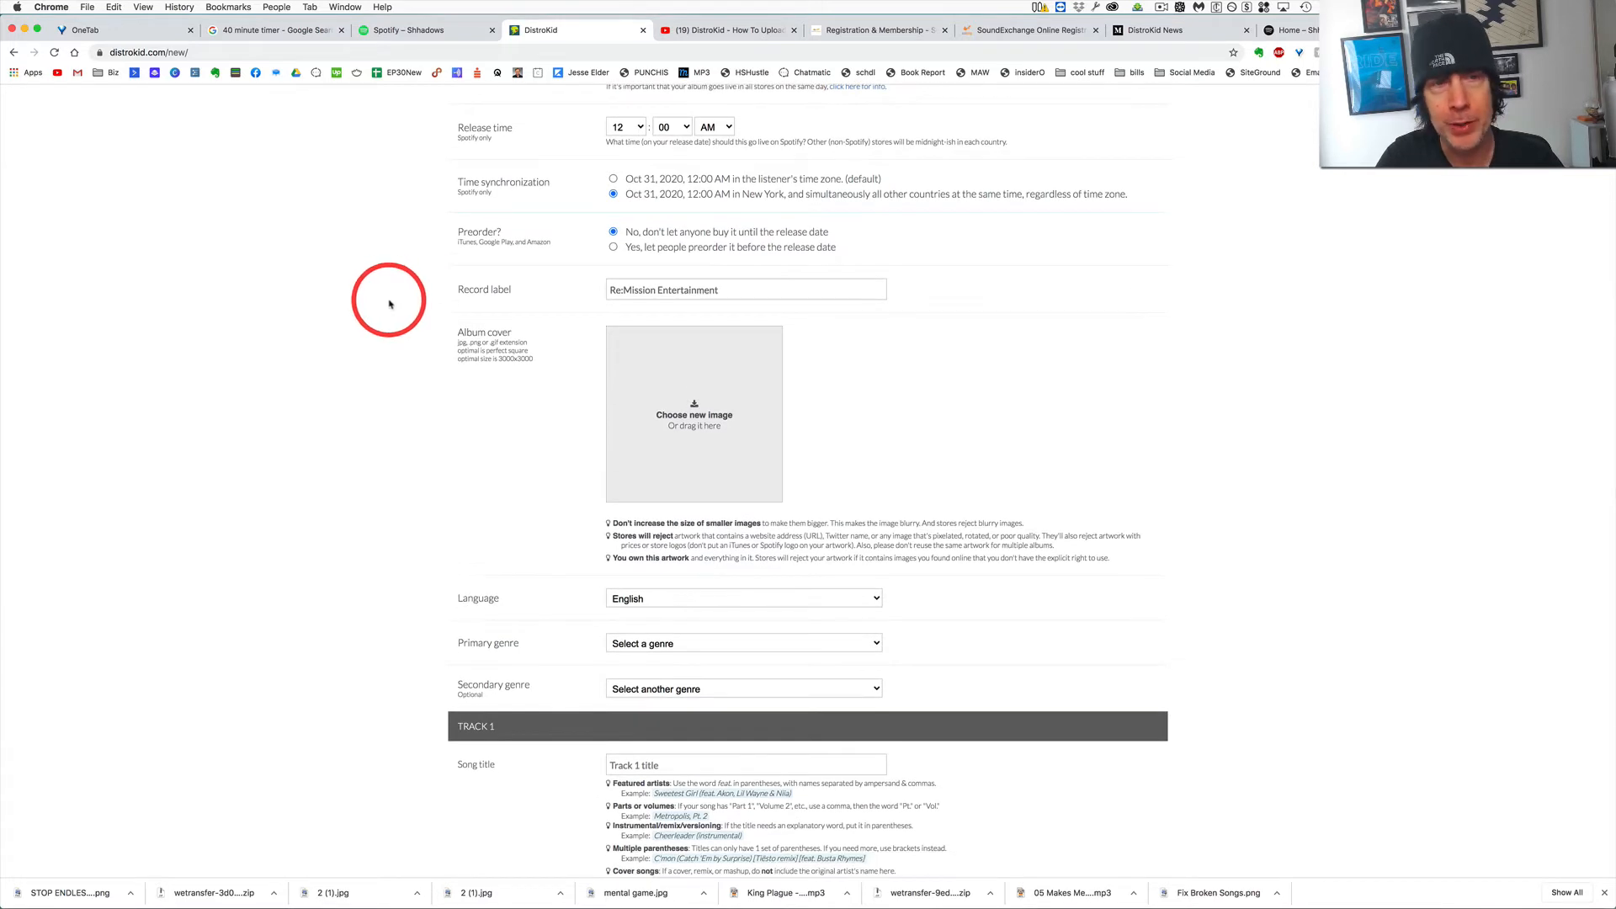
scroll(389, 303, down, 1)
drag(721, 263, 611, 262)
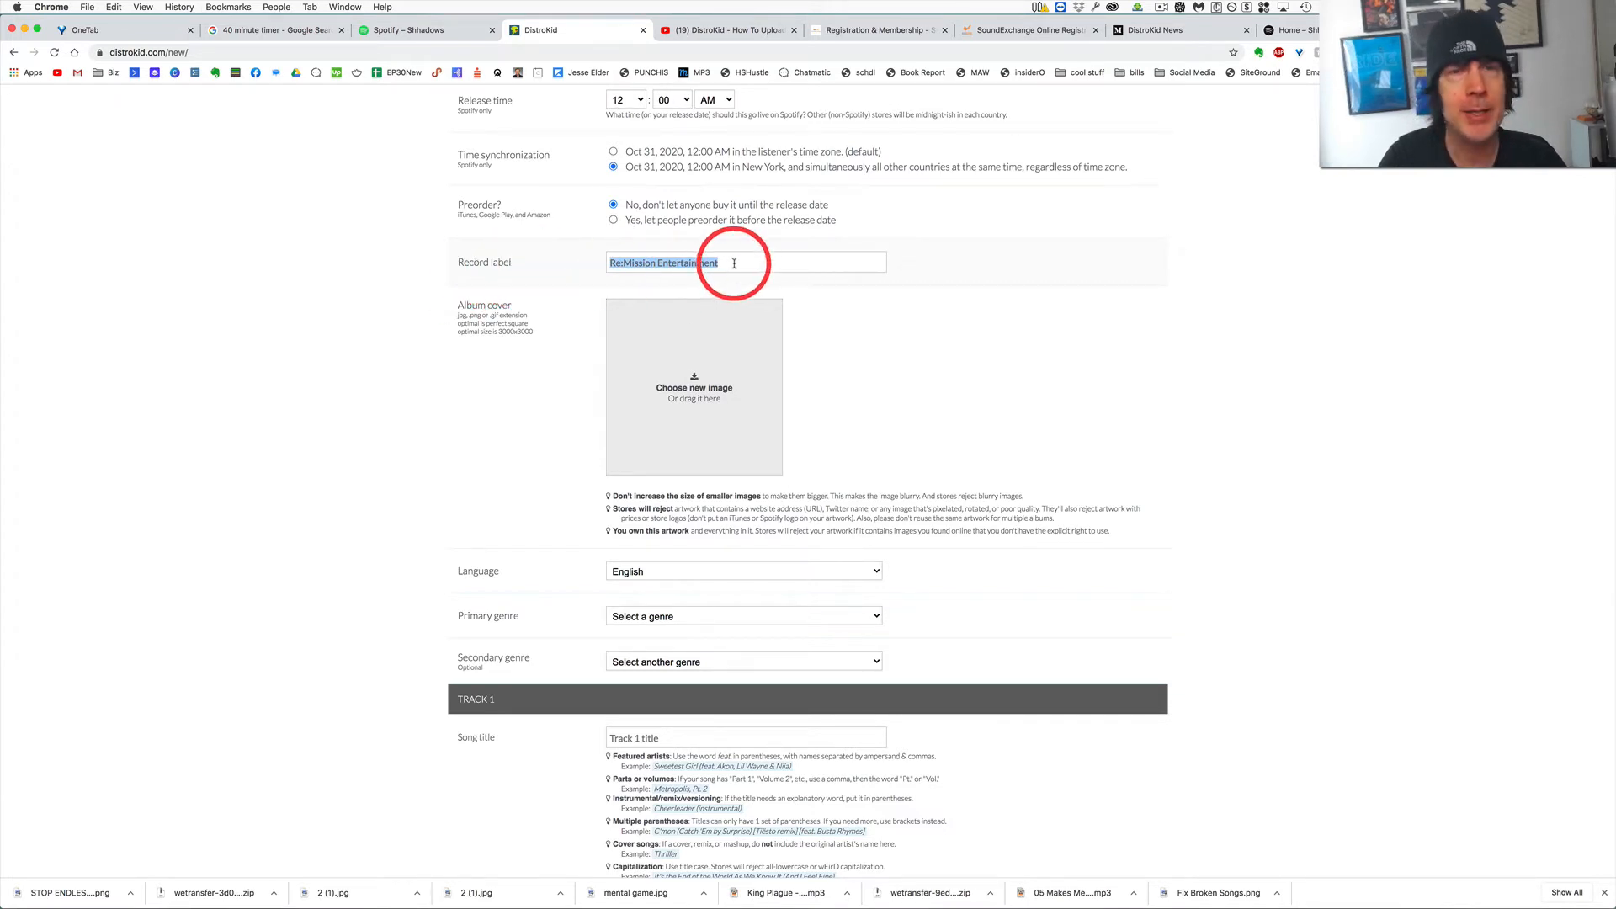
scroll(484, 370, down, 1)
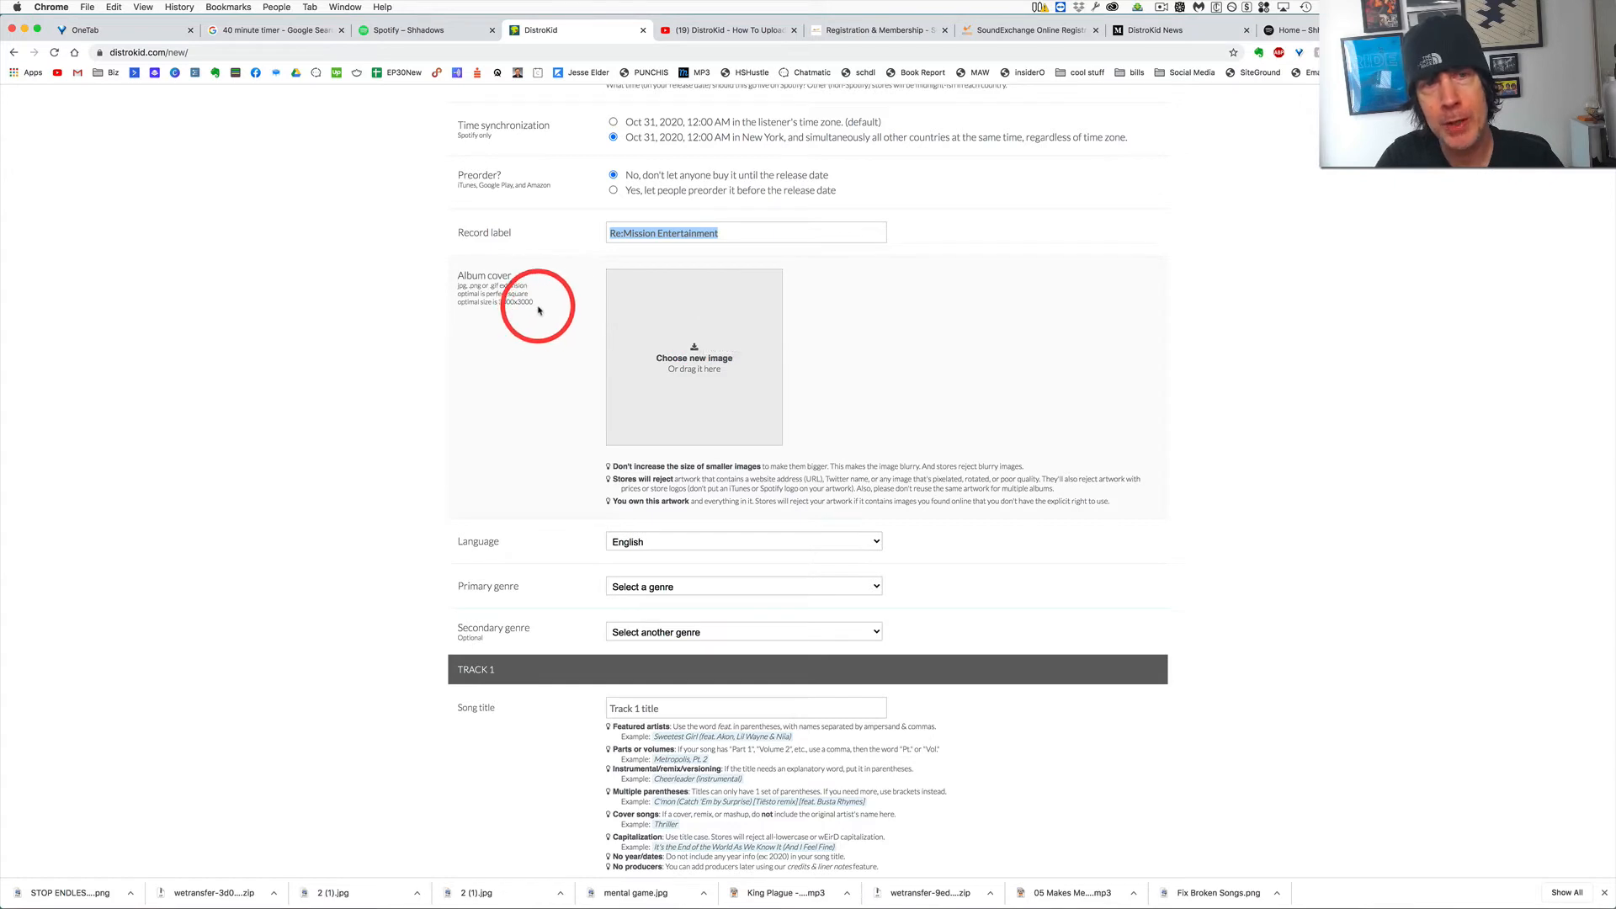
drag(536, 302, 522, 303)
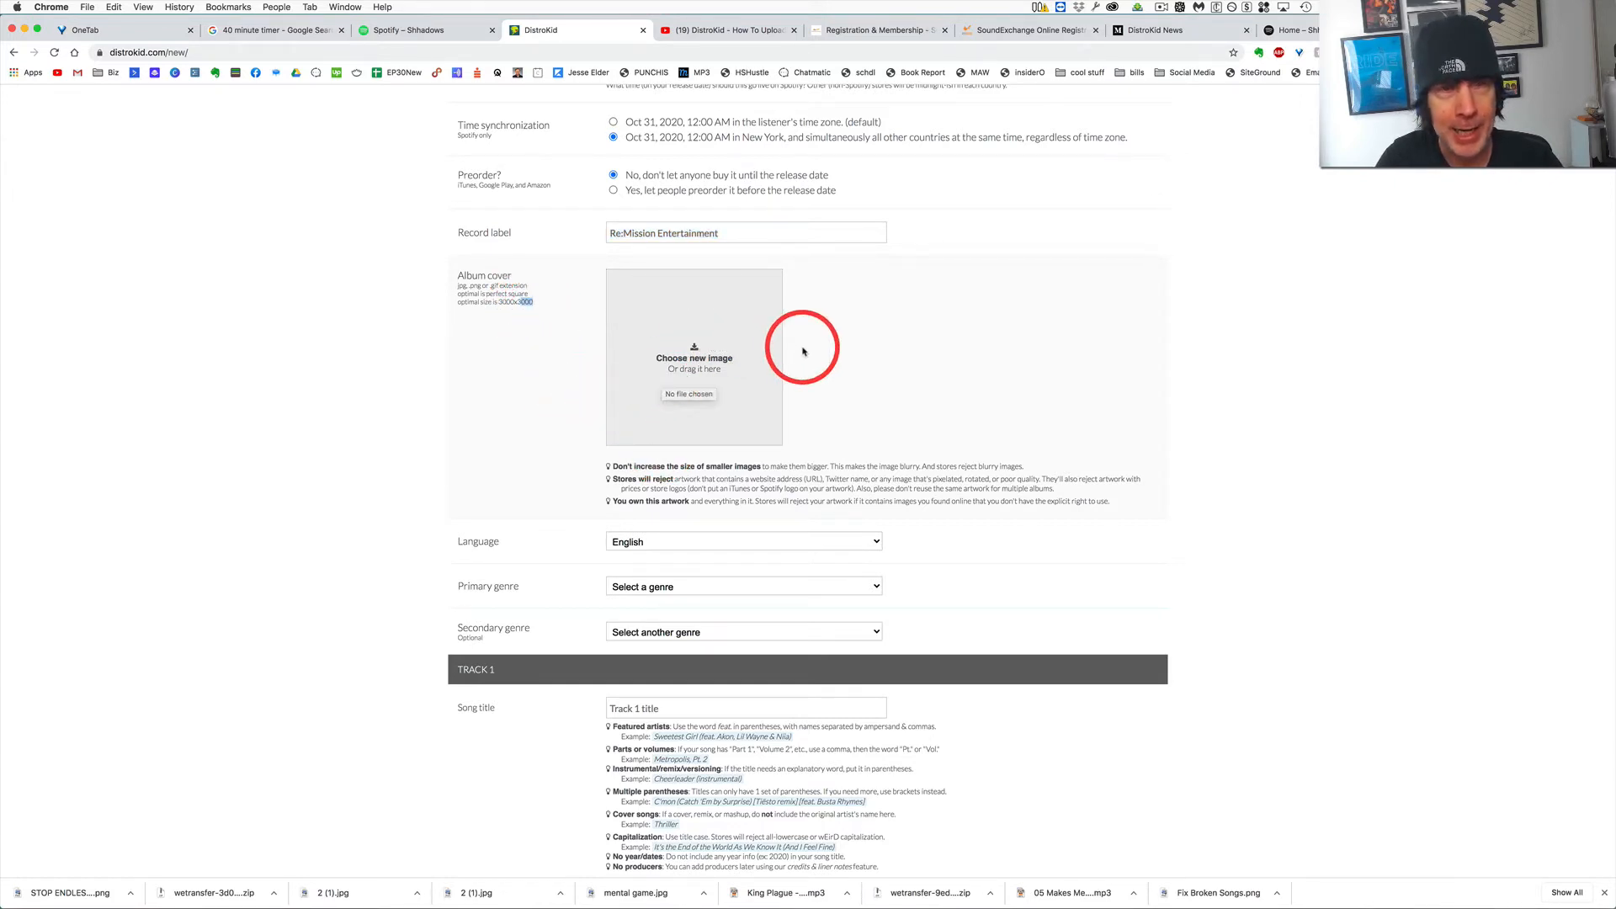
drag(501, 302, 536, 308)
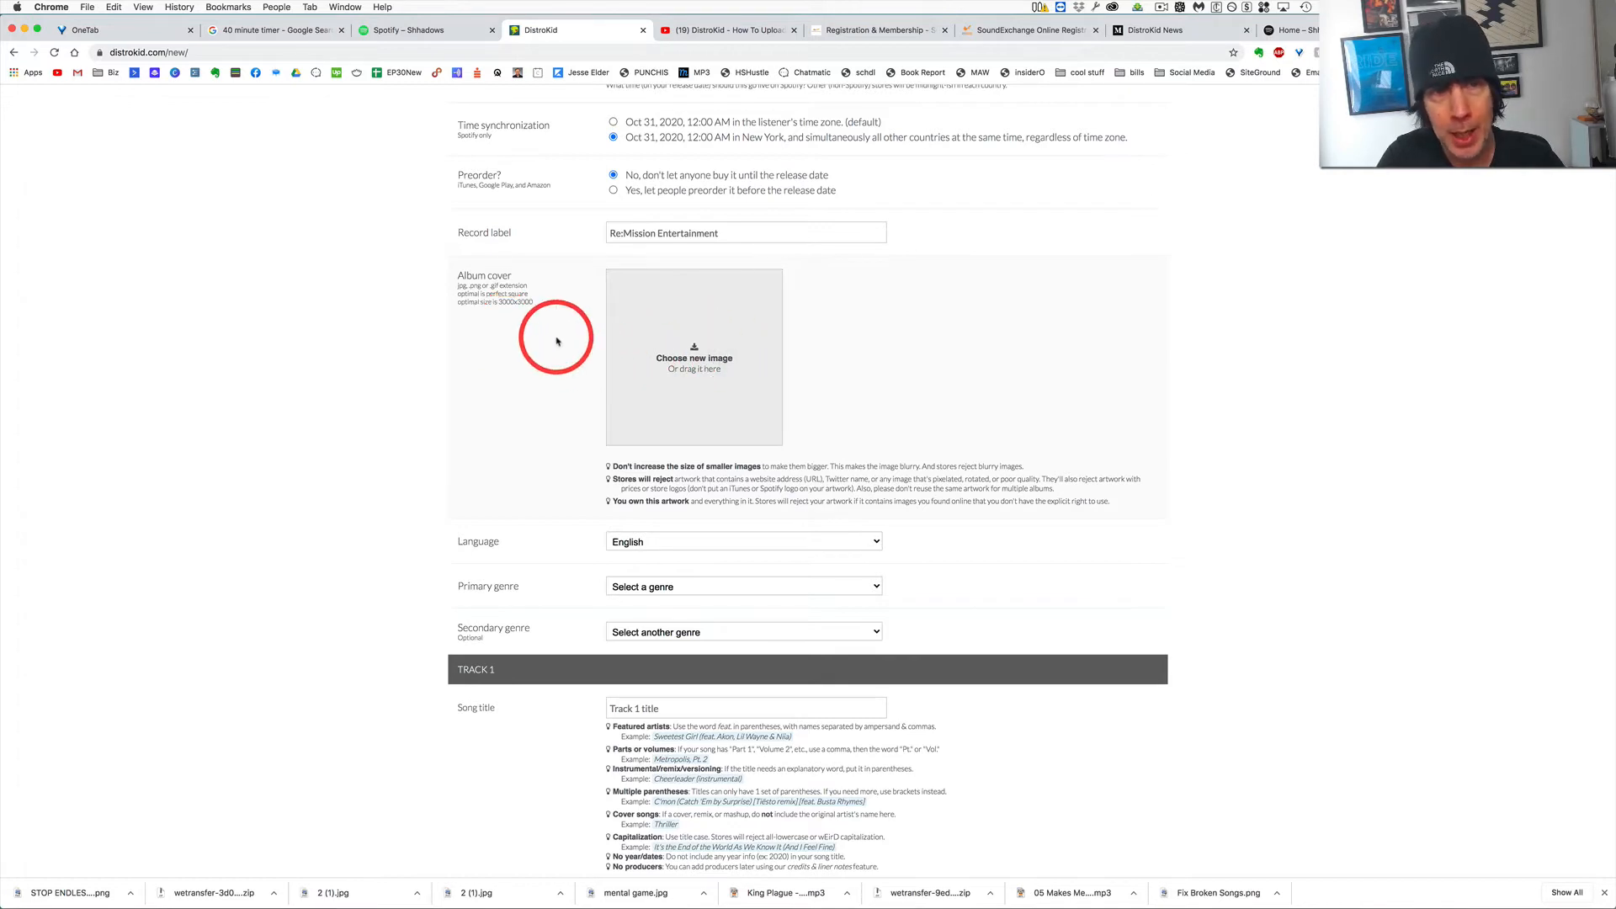
scroll(514, 362, down, 1)
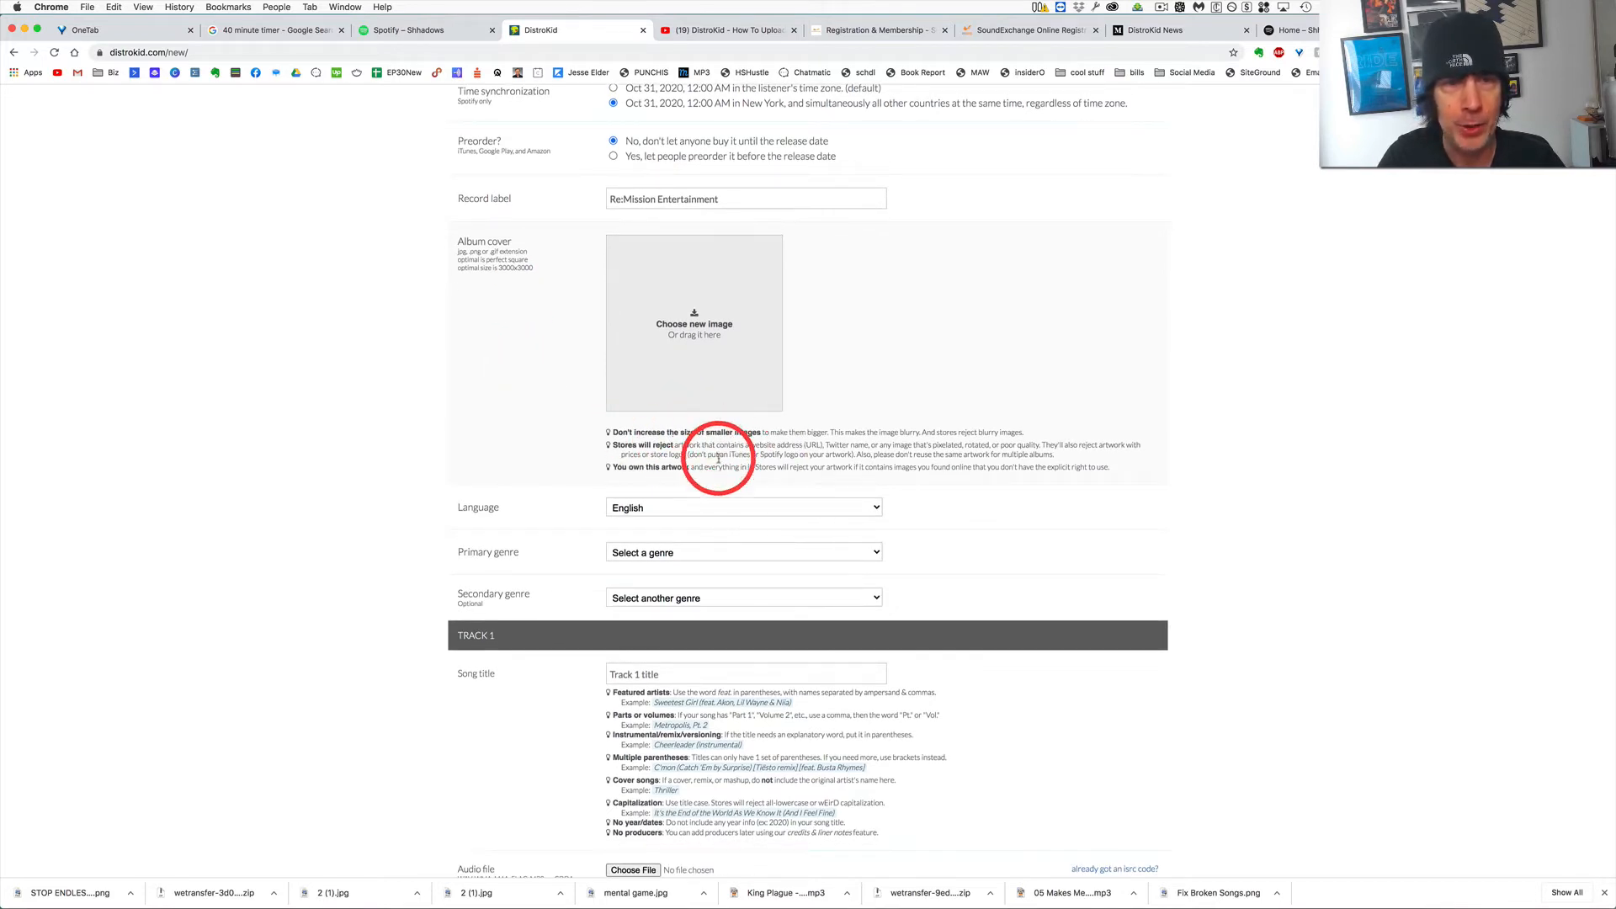
Set the primary genre to Electronic with the Indie Dance / Nu Disco subgenre, and the secondary genre to Alternative.
scroll(412, 458, down, 2)
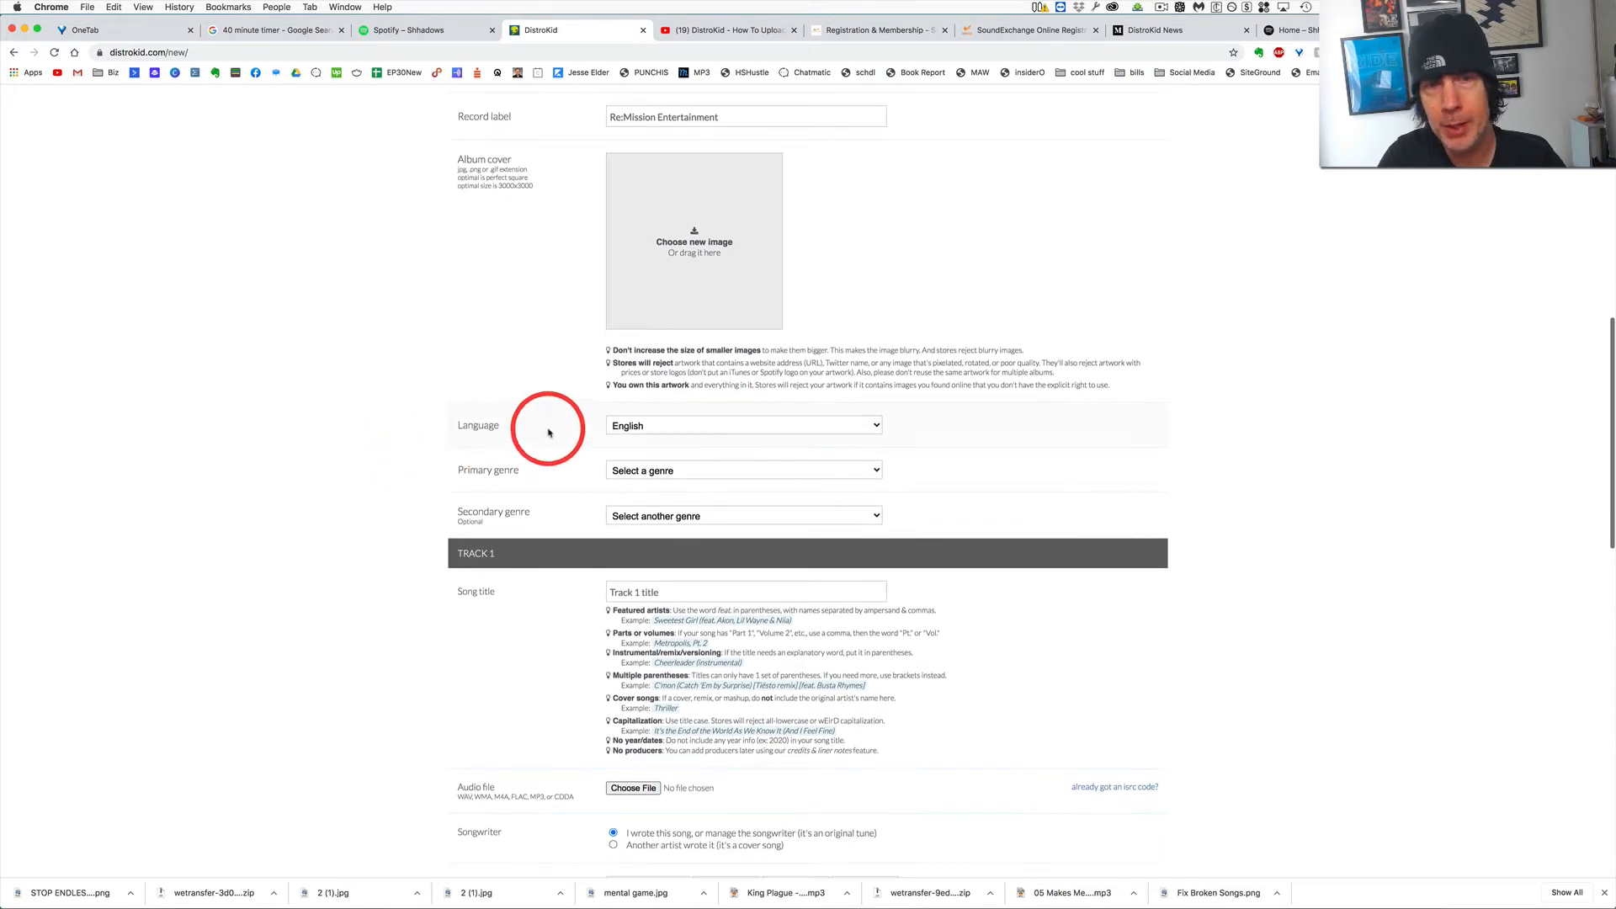
click(687, 473)
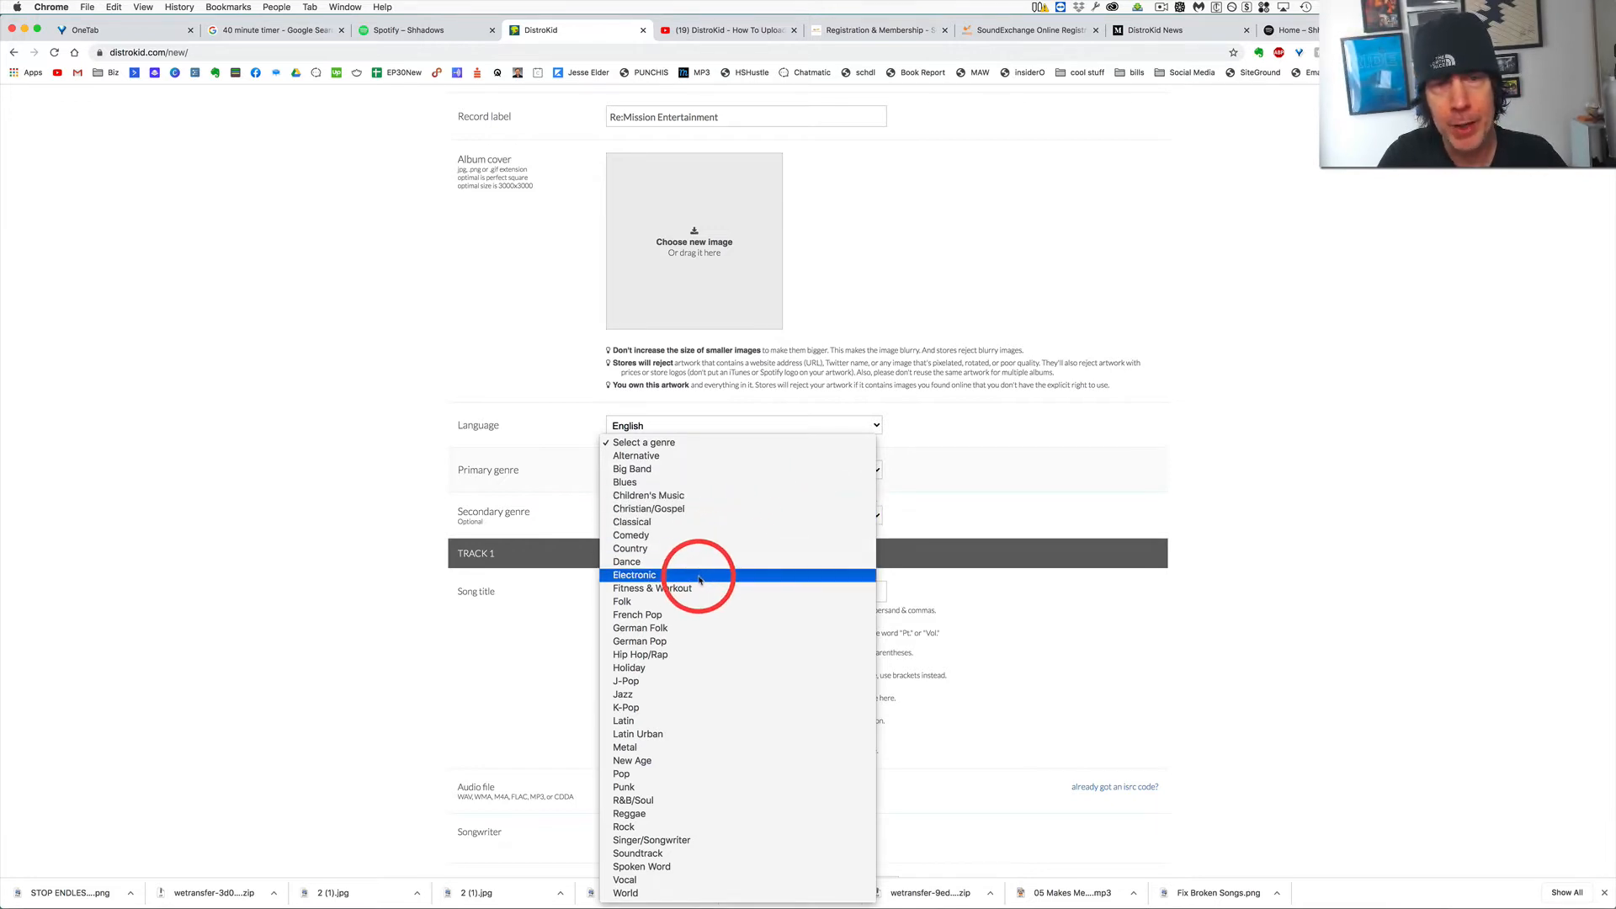
click(637, 579)
click(715, 516)
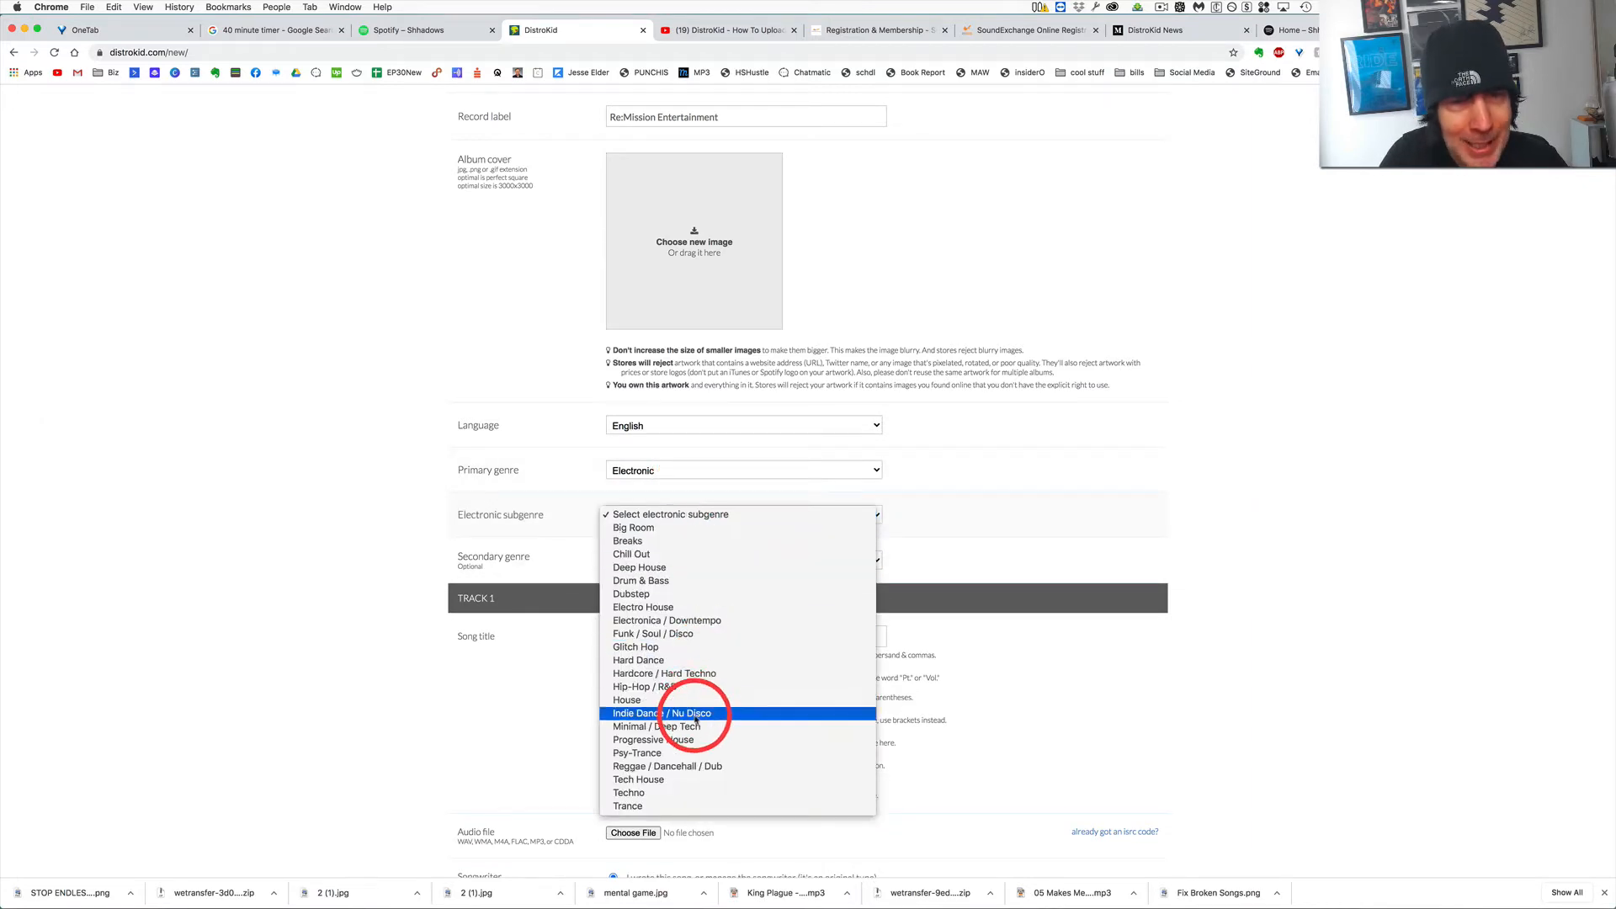
click(667, 714)
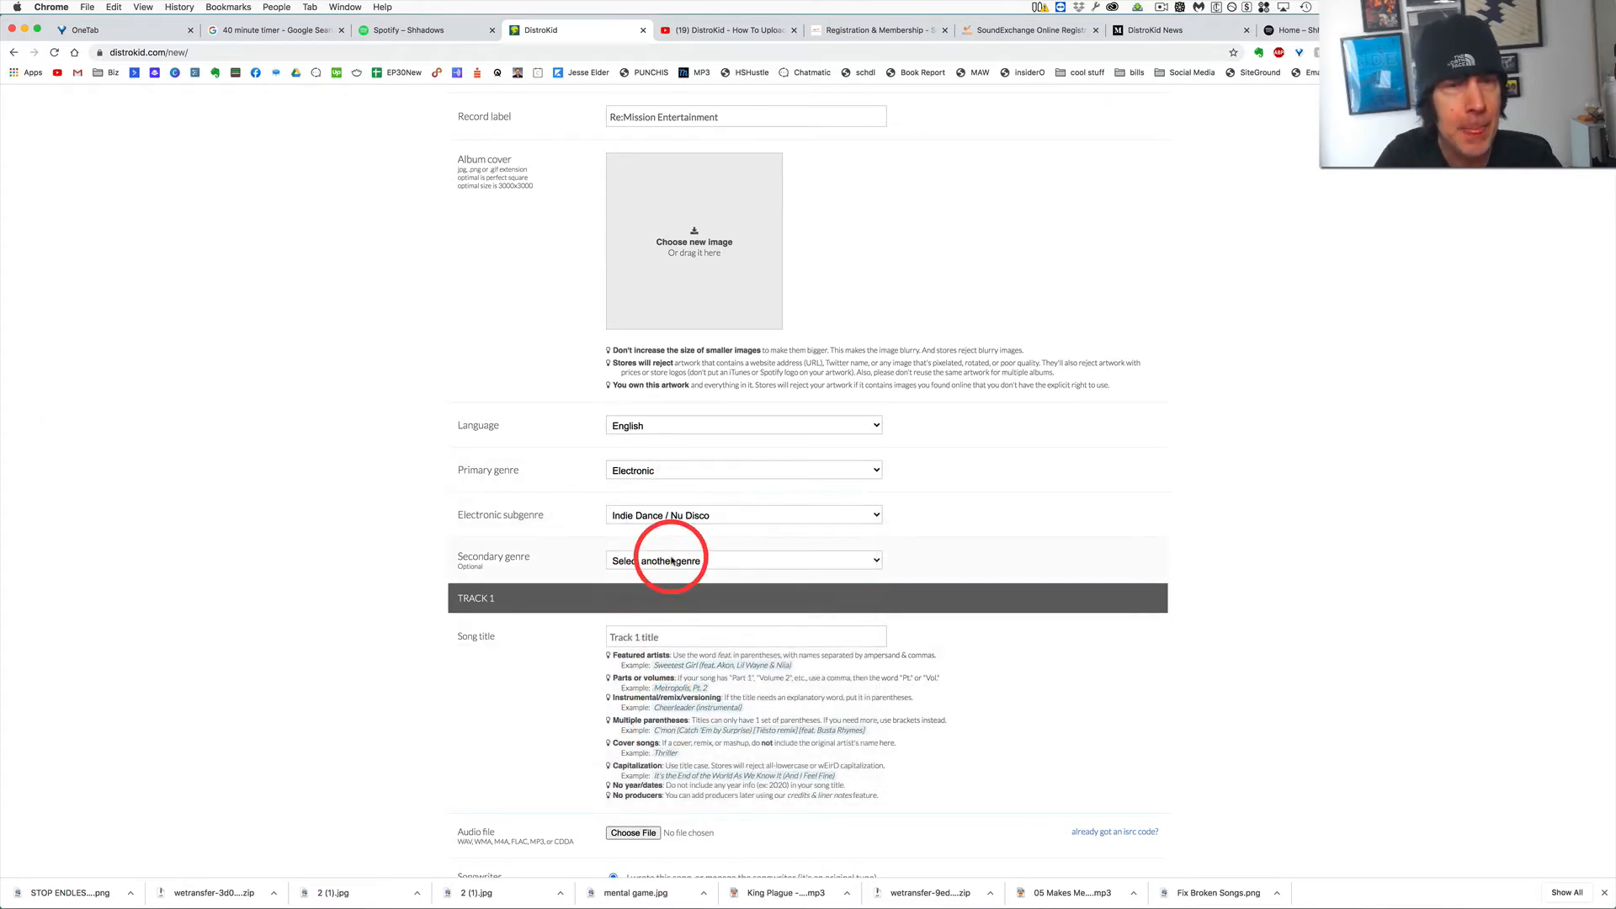
click(671, 560)
click(645, 573)
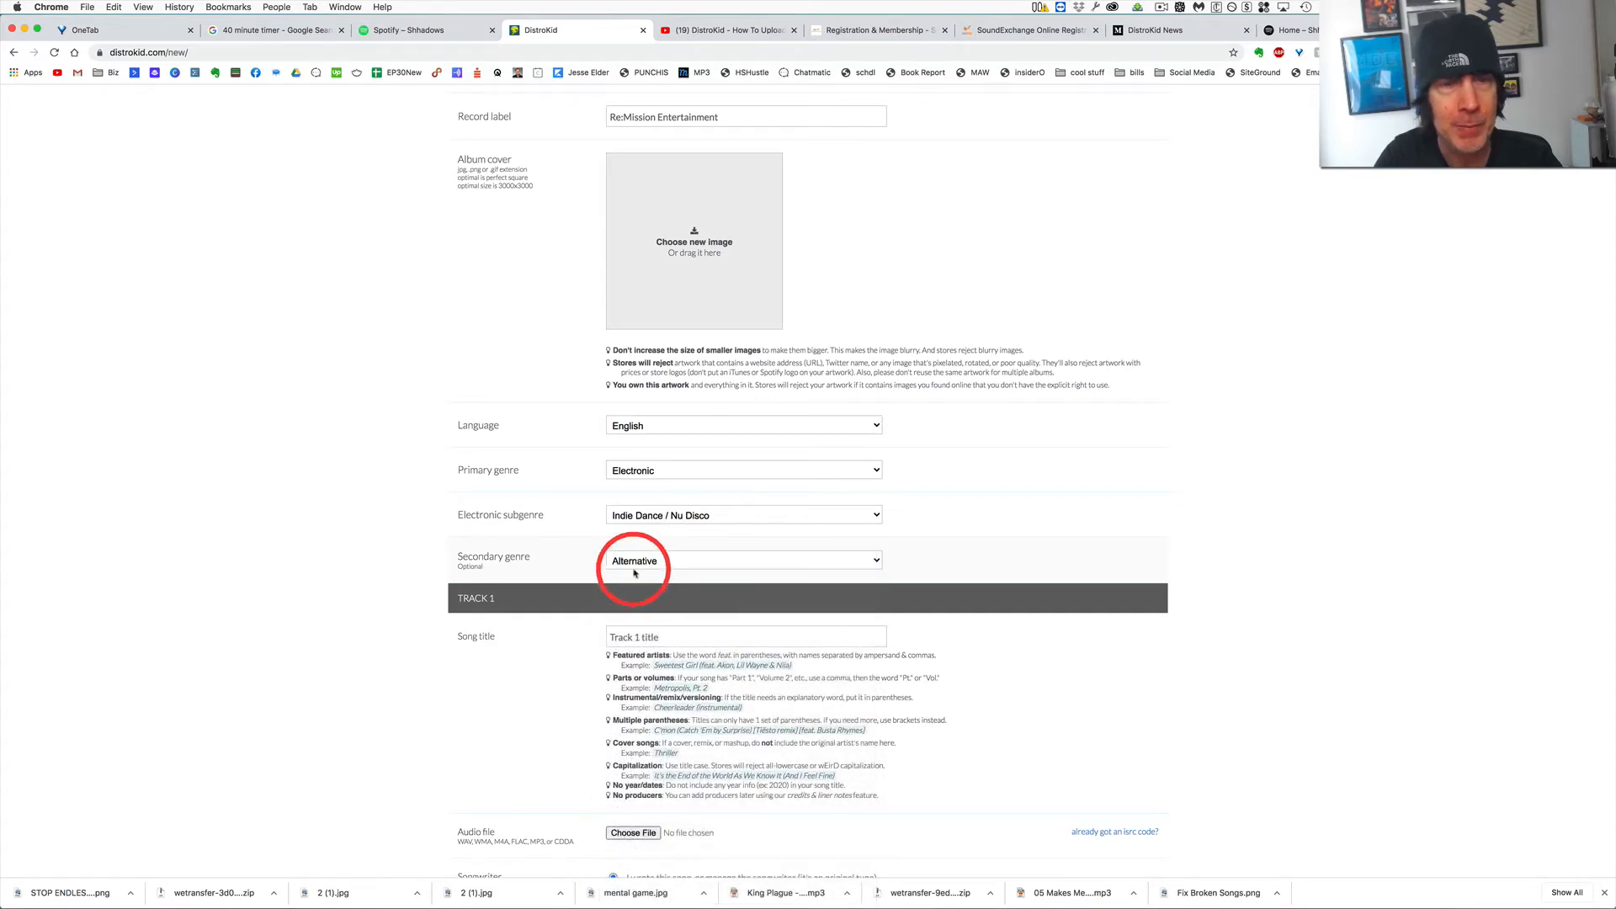
click(790, 470)
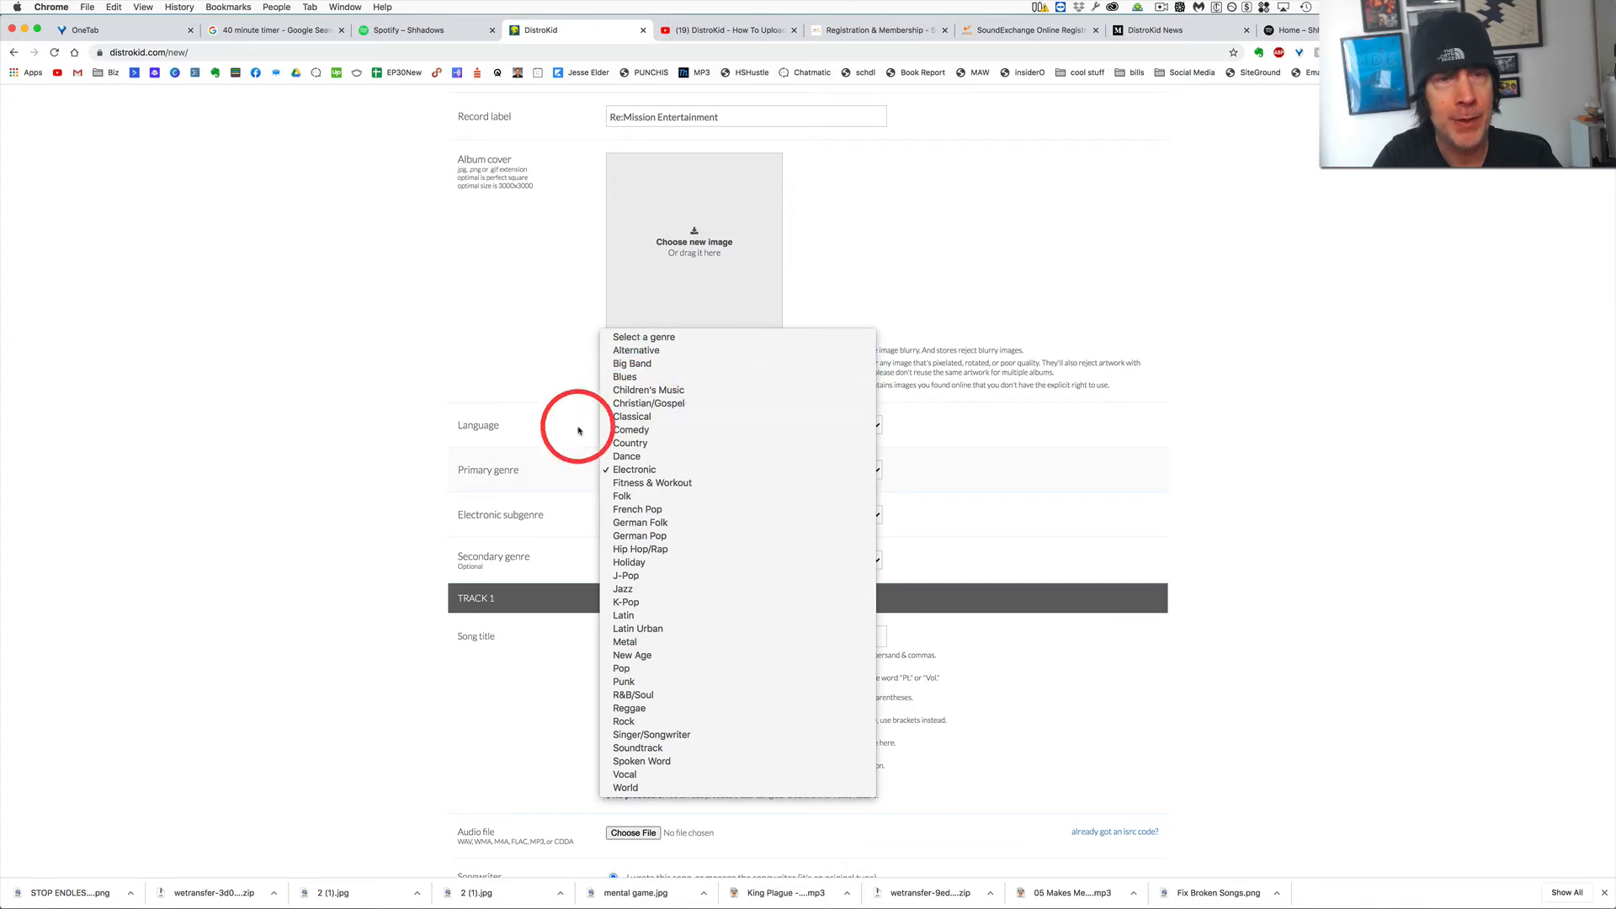
click(367, 473)
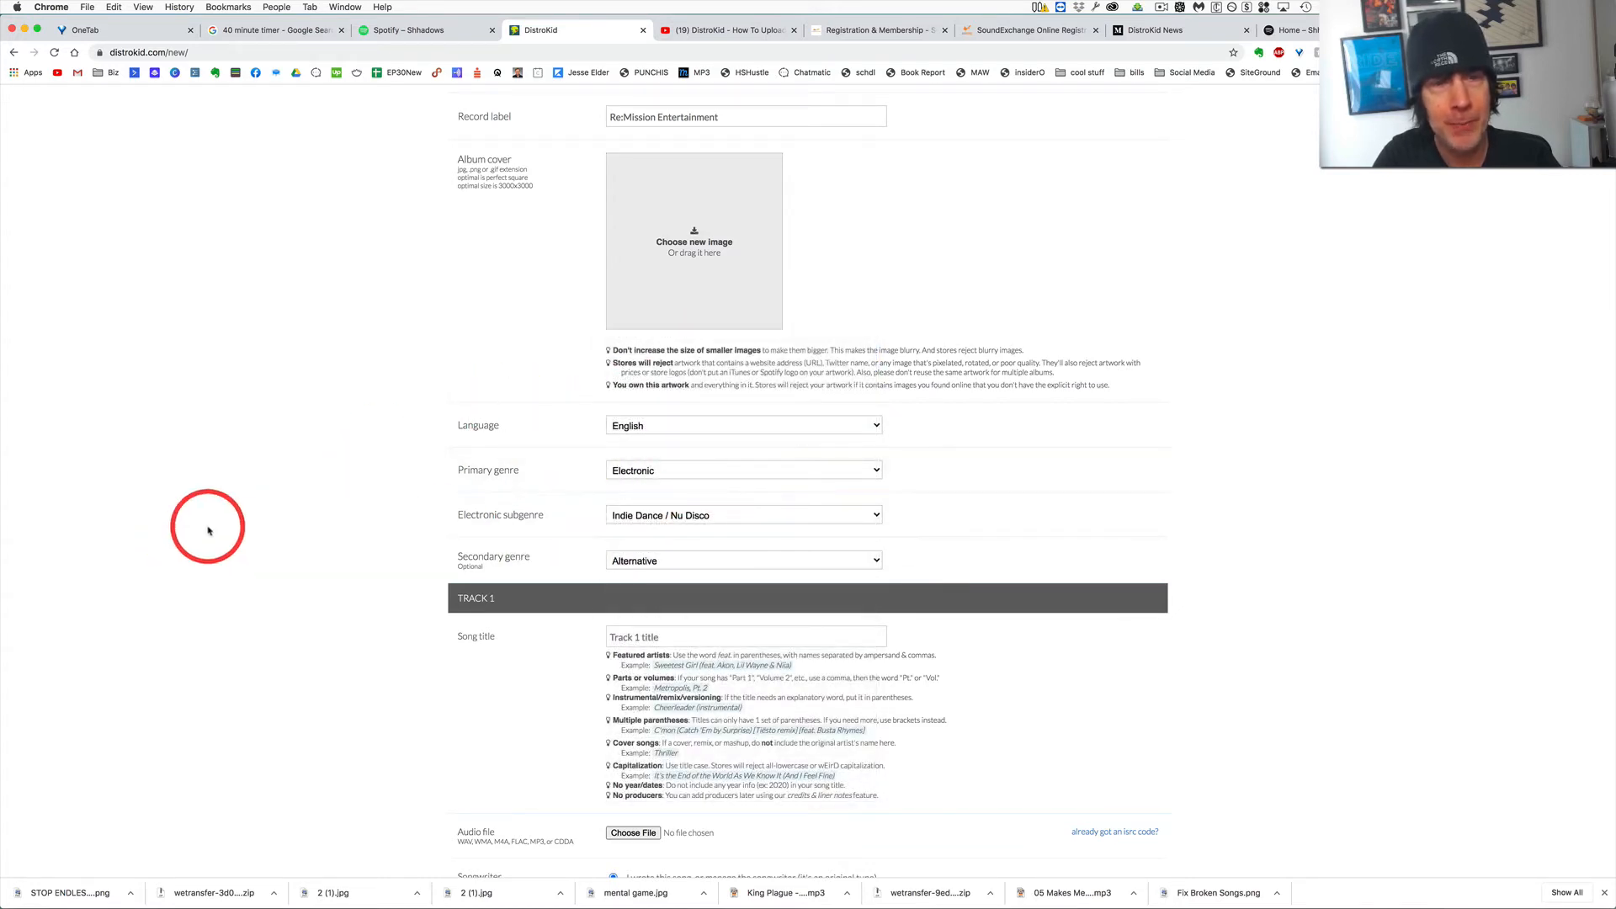
Enter "Seasons Greetings (feat. David Bowie)" as the song title of track 1.
scroll(392, 491, down, 3)
scroll(392, 491, down, 3)
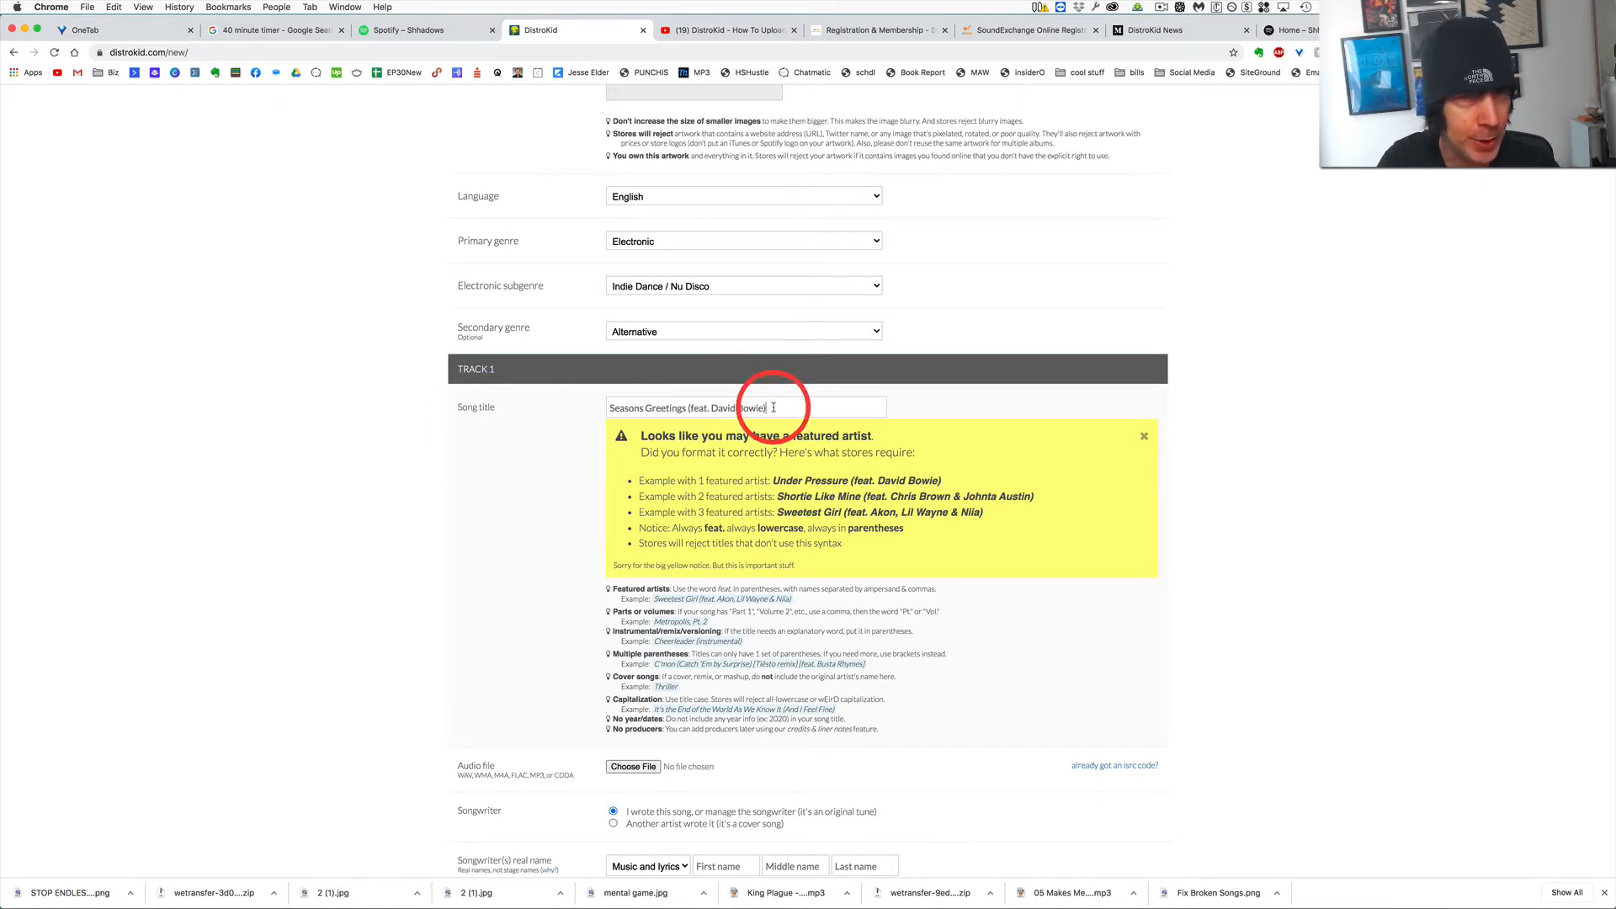
drag(766, 408, 608, 410)
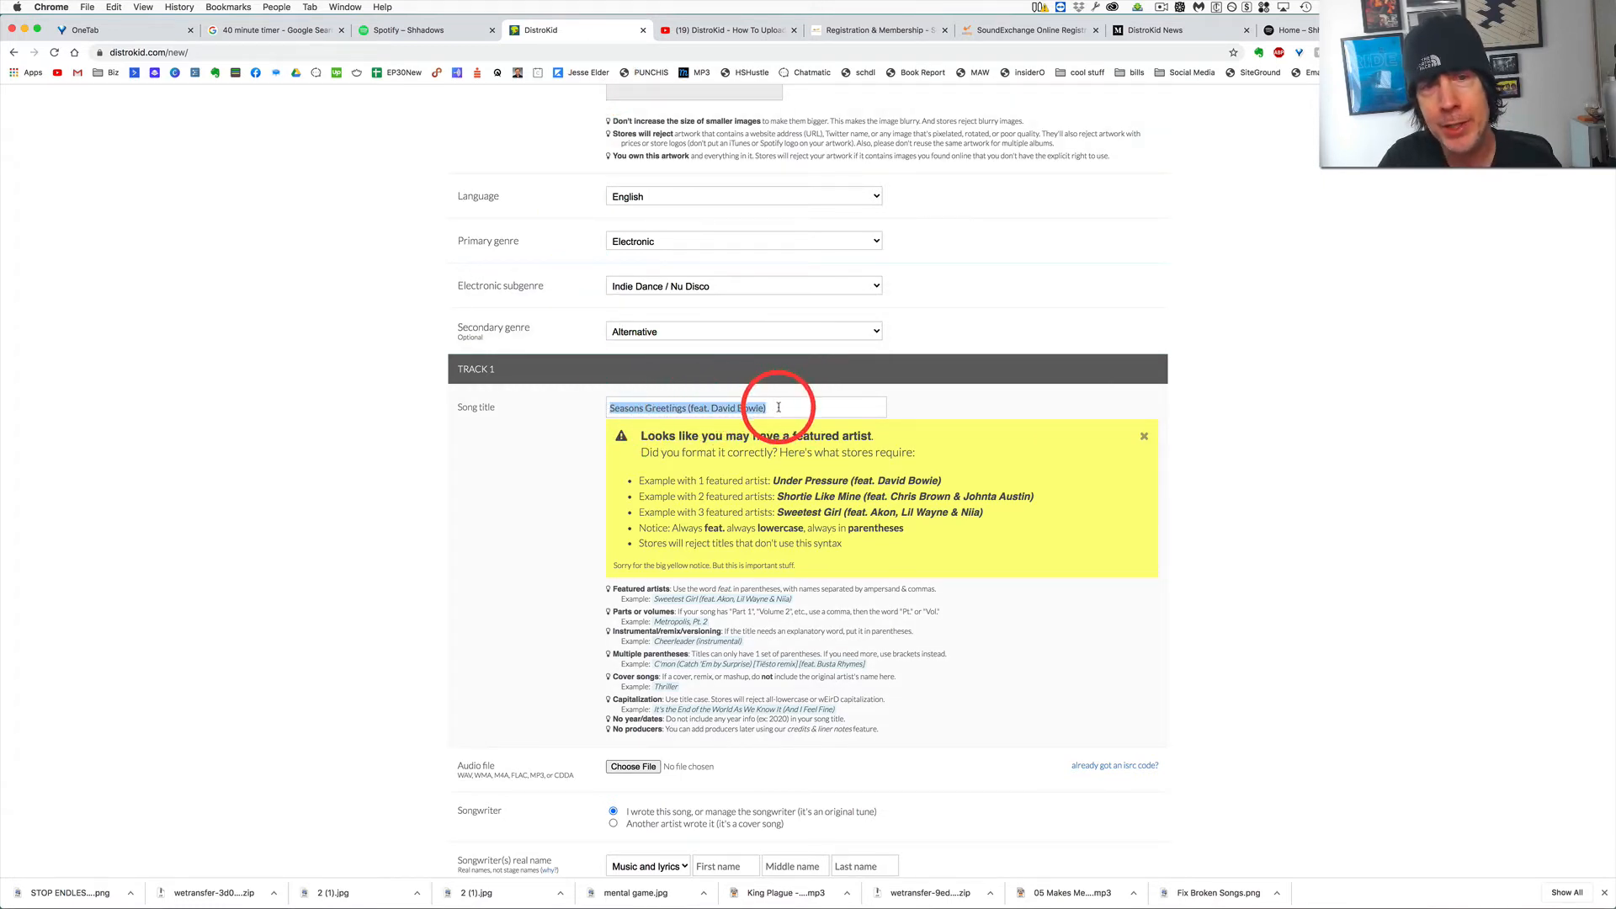
drag(767, 408, 605, 408)
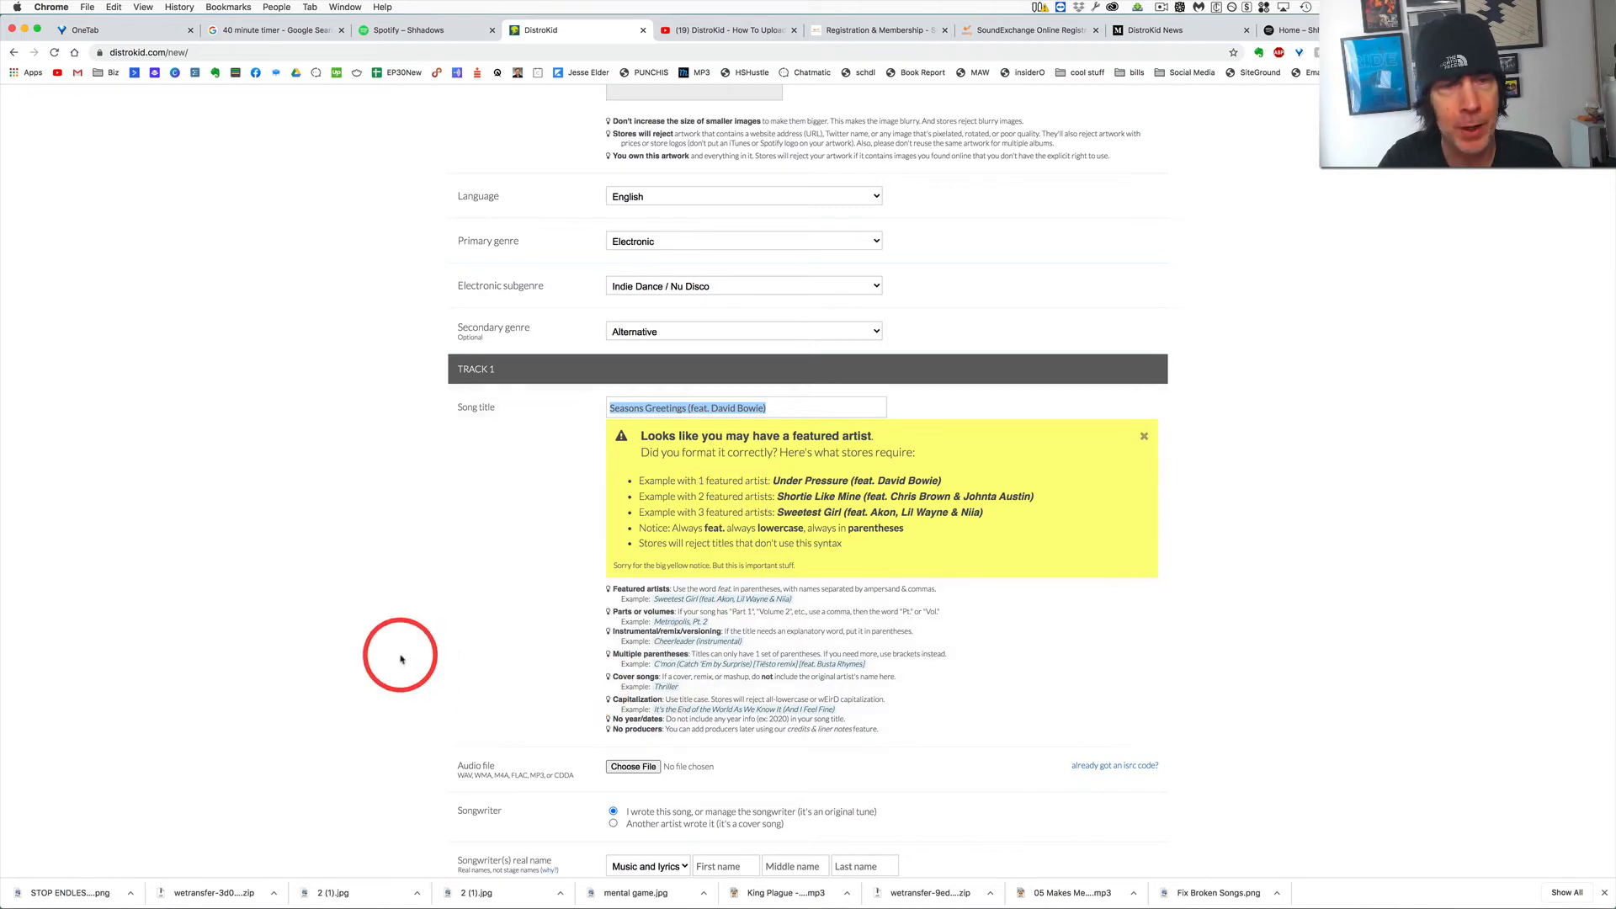
click(337, 596)
Mark track 1 as a cover song written by another artist and read the cover song licensing terms.
scroll(338, 591, down, 3)
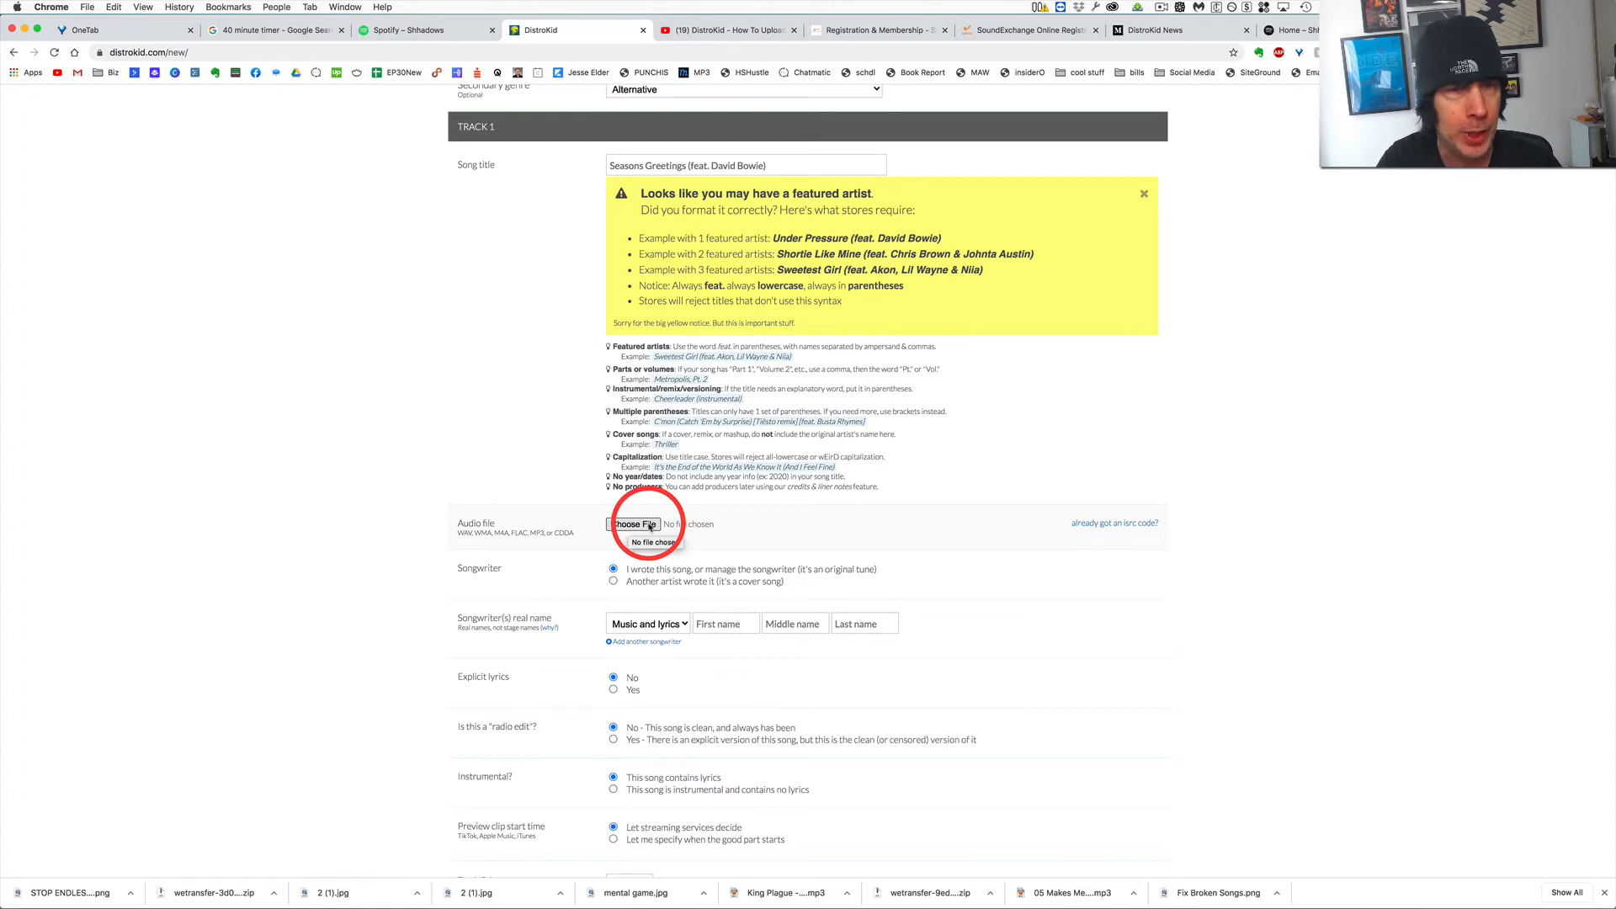
scroll(320, 573, down, 5)
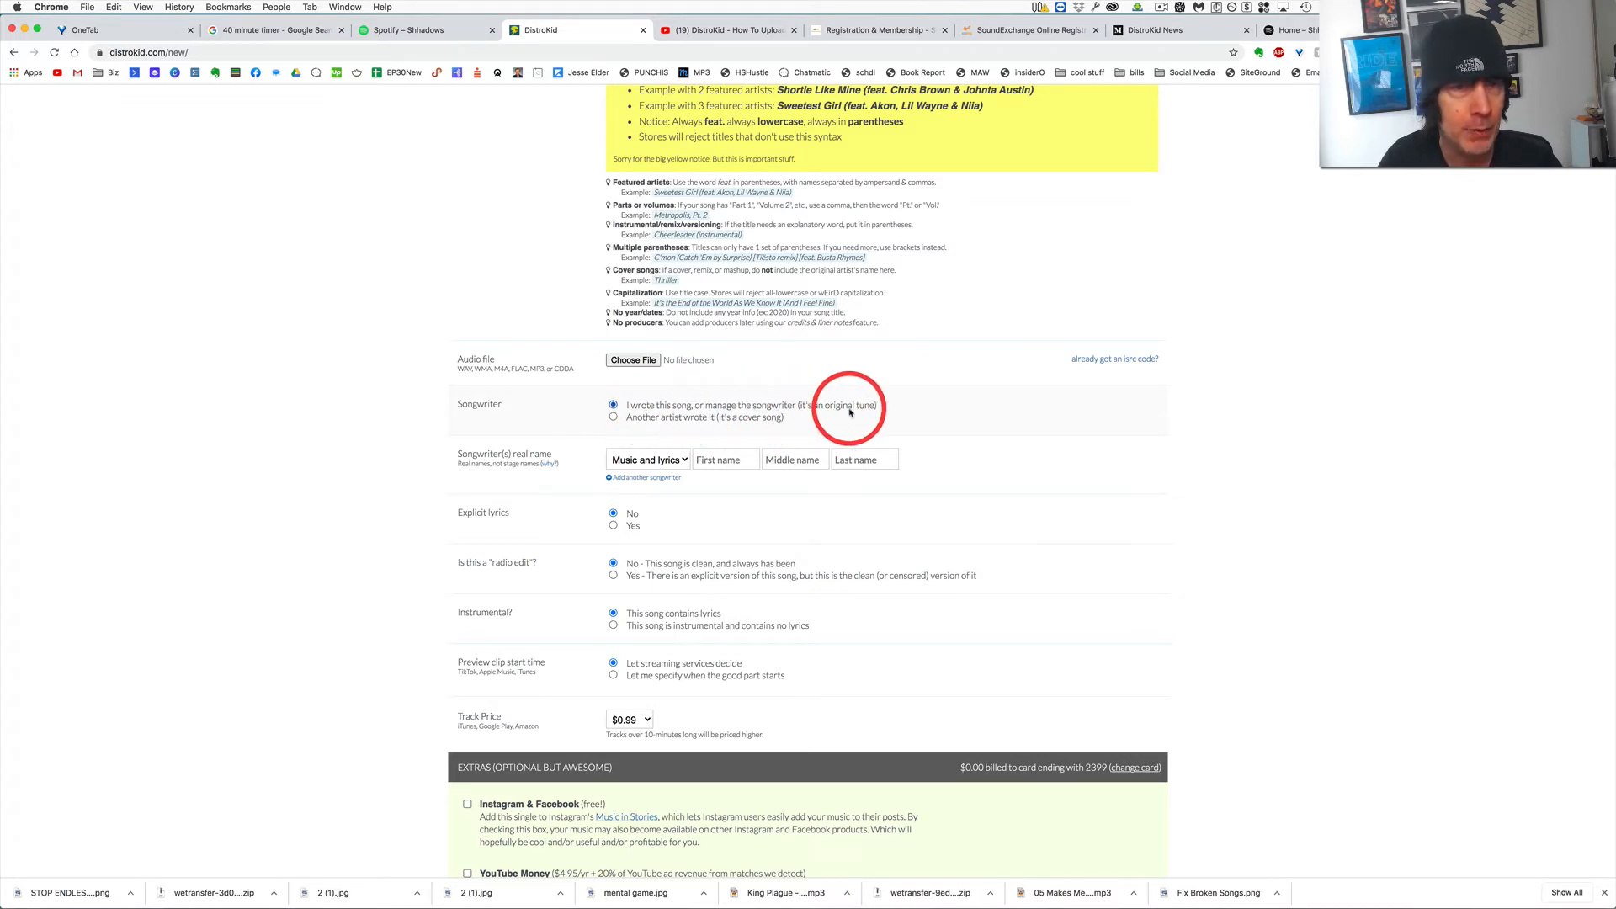
click(612, 416)
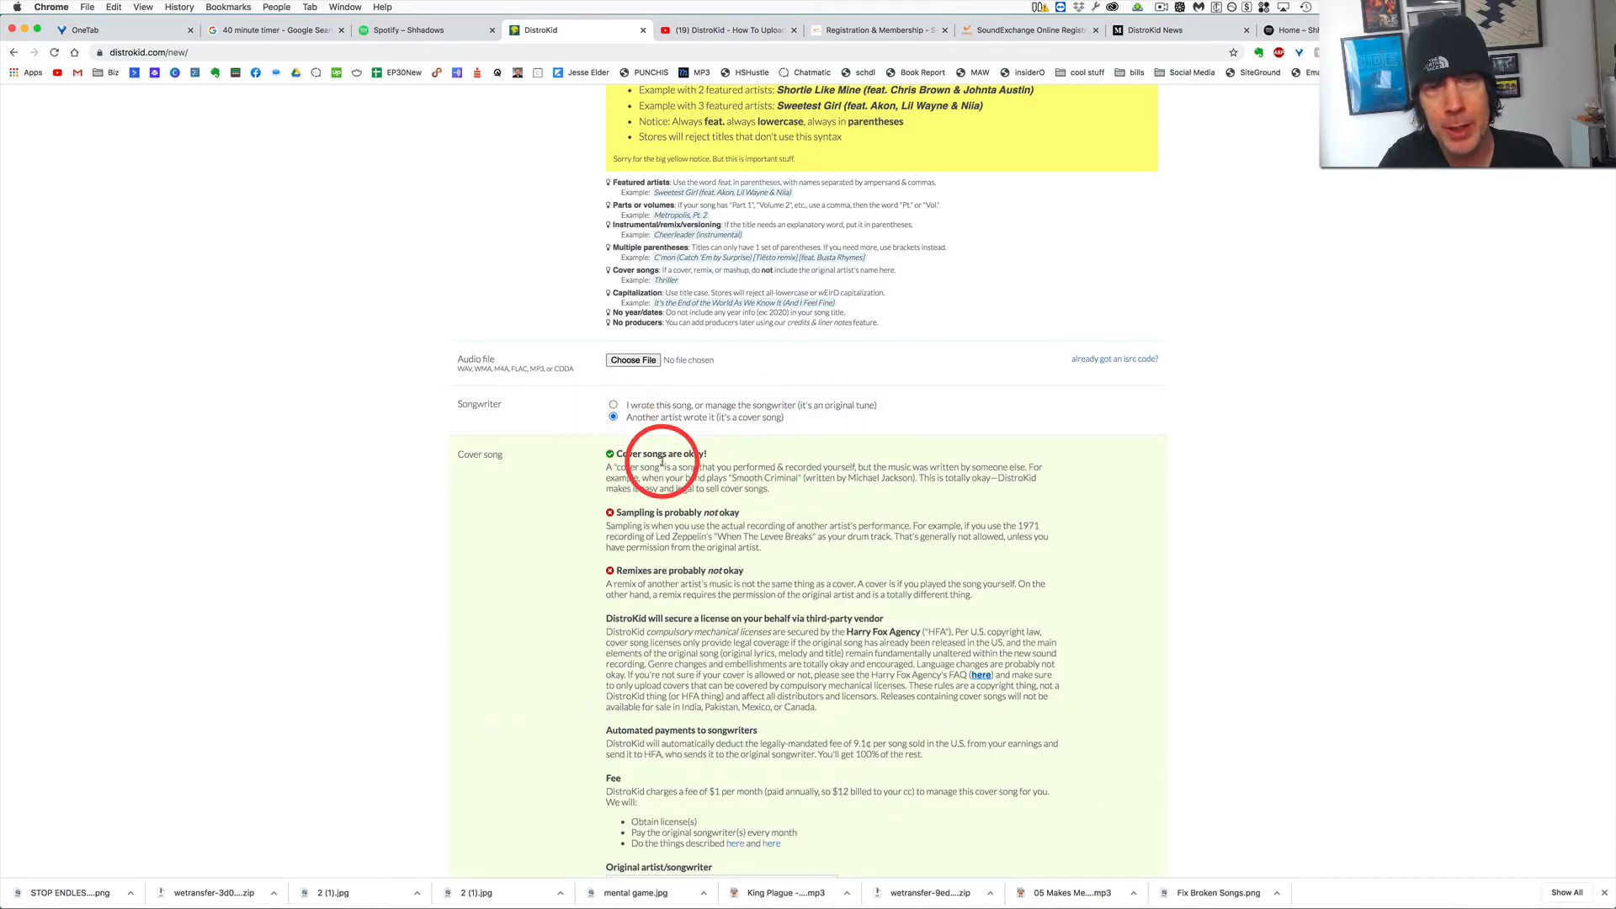
scroll(708, 462, down, 2)
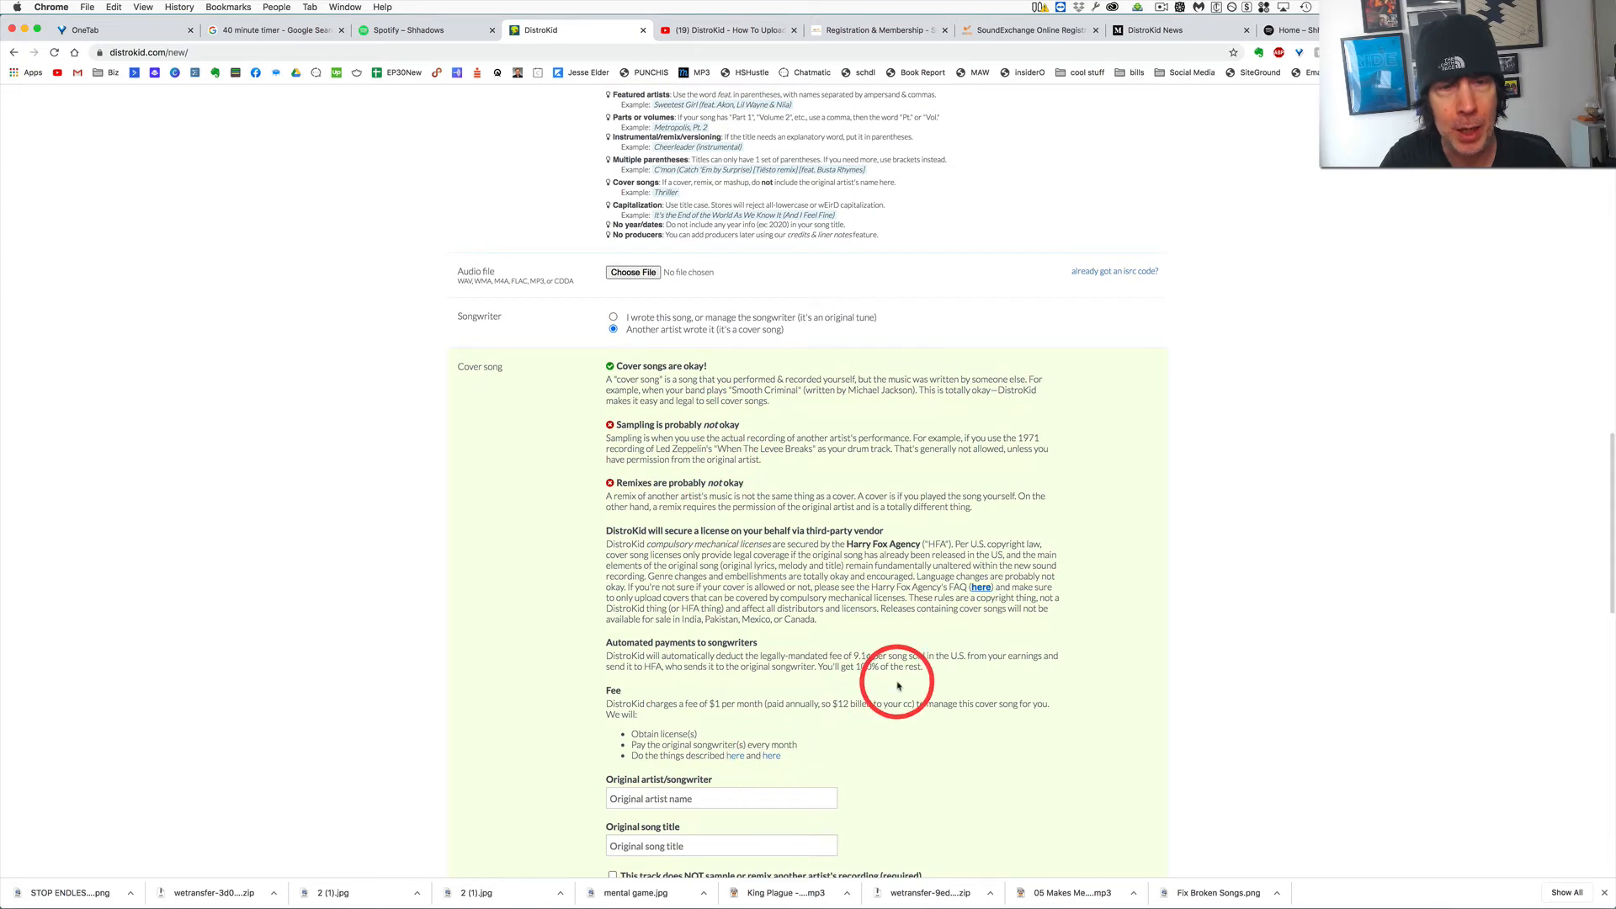
Enter The Chameleons as the original artist and "swamp thing" as the original song title, and declare that the track contains no sample or remix.
scroll(897, 686, down, 3)
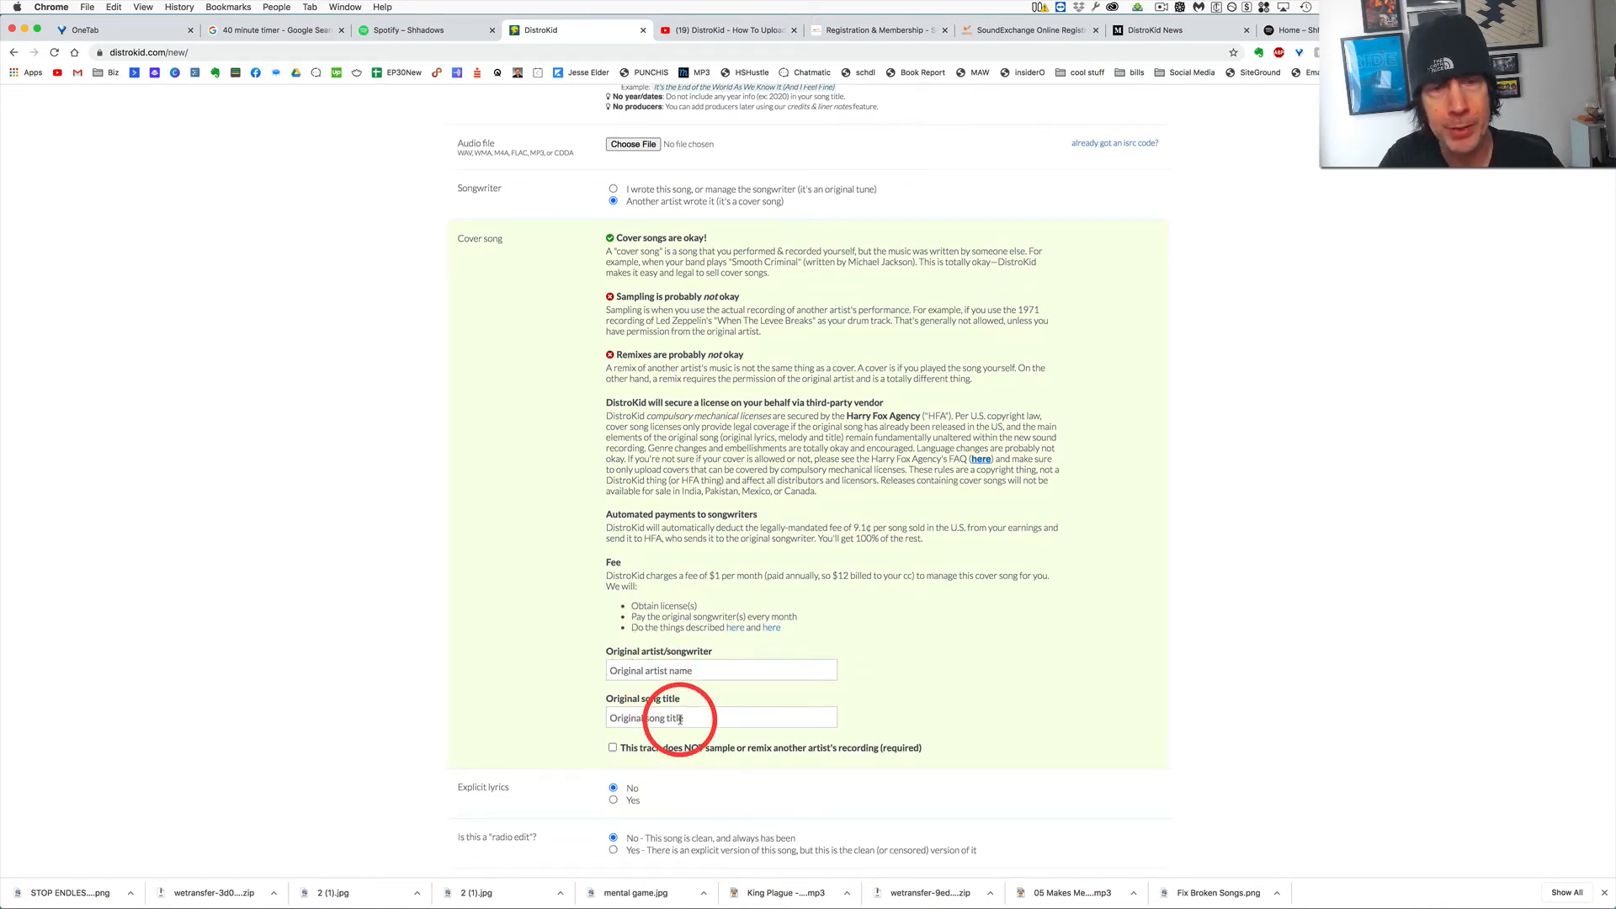
scroll(926, 660, down, 1)
click(678, 612)
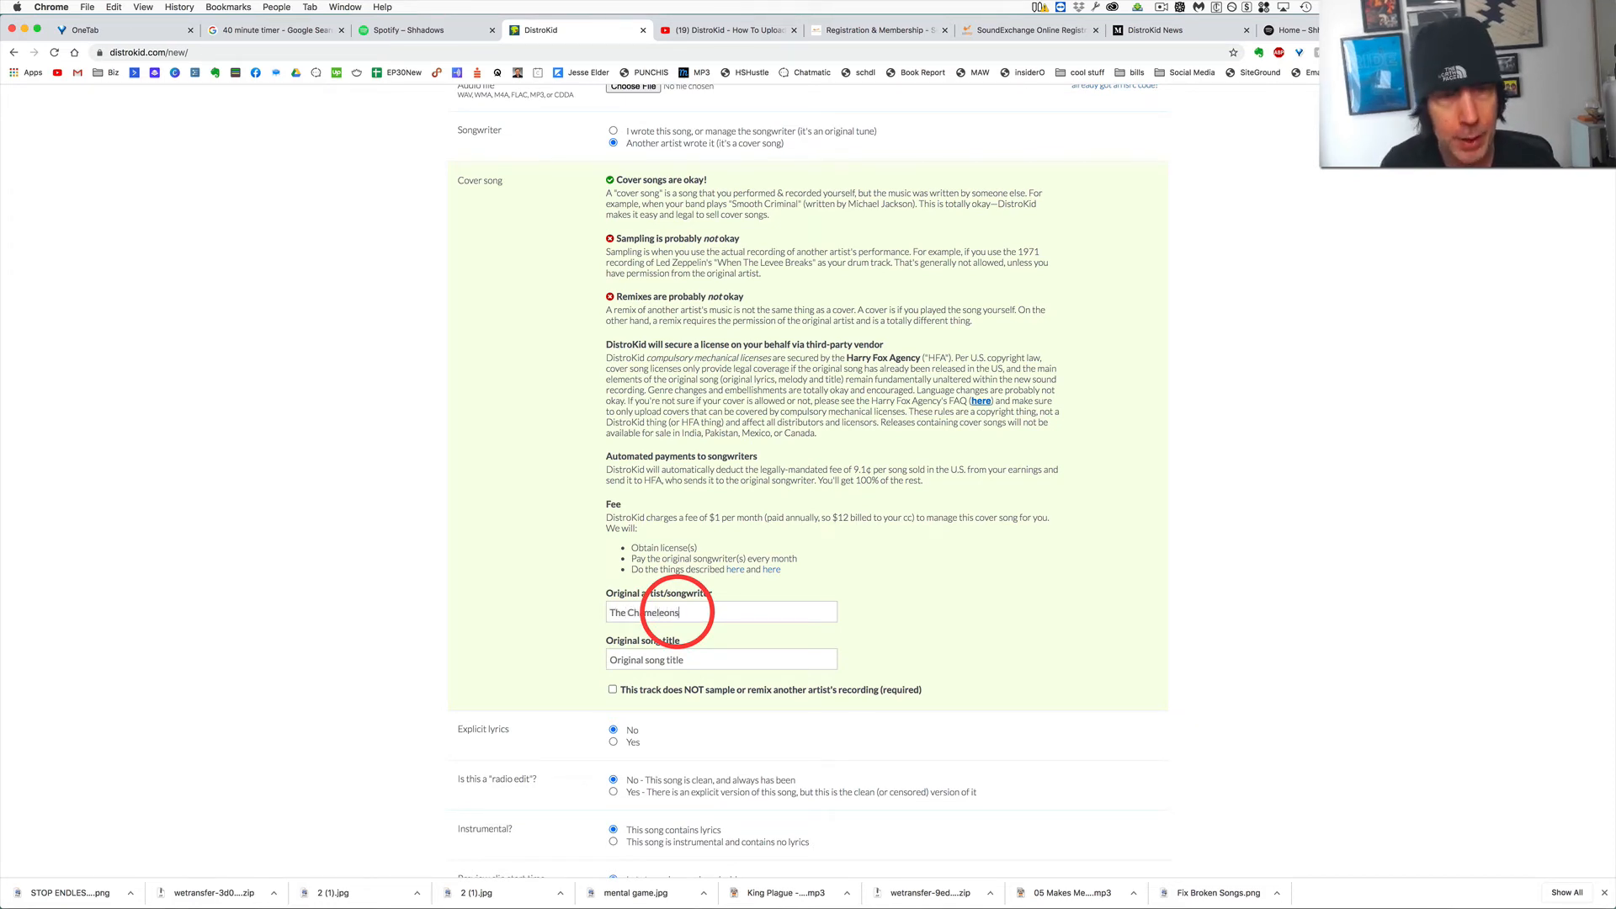
click(705, 660)
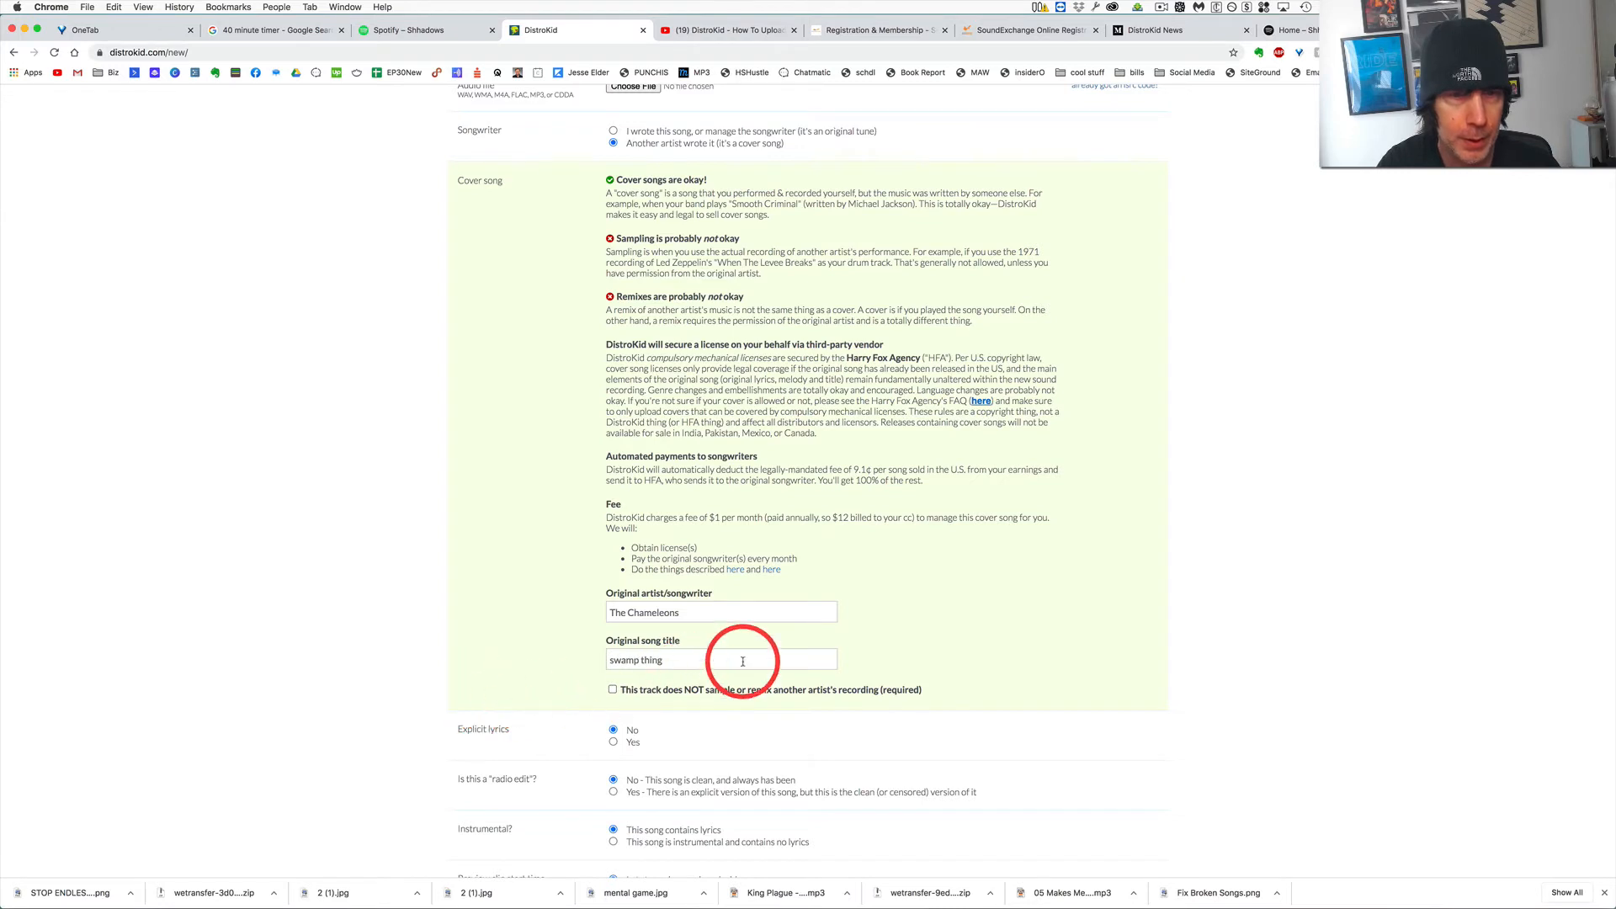
scroll(741, 660, down, 2)
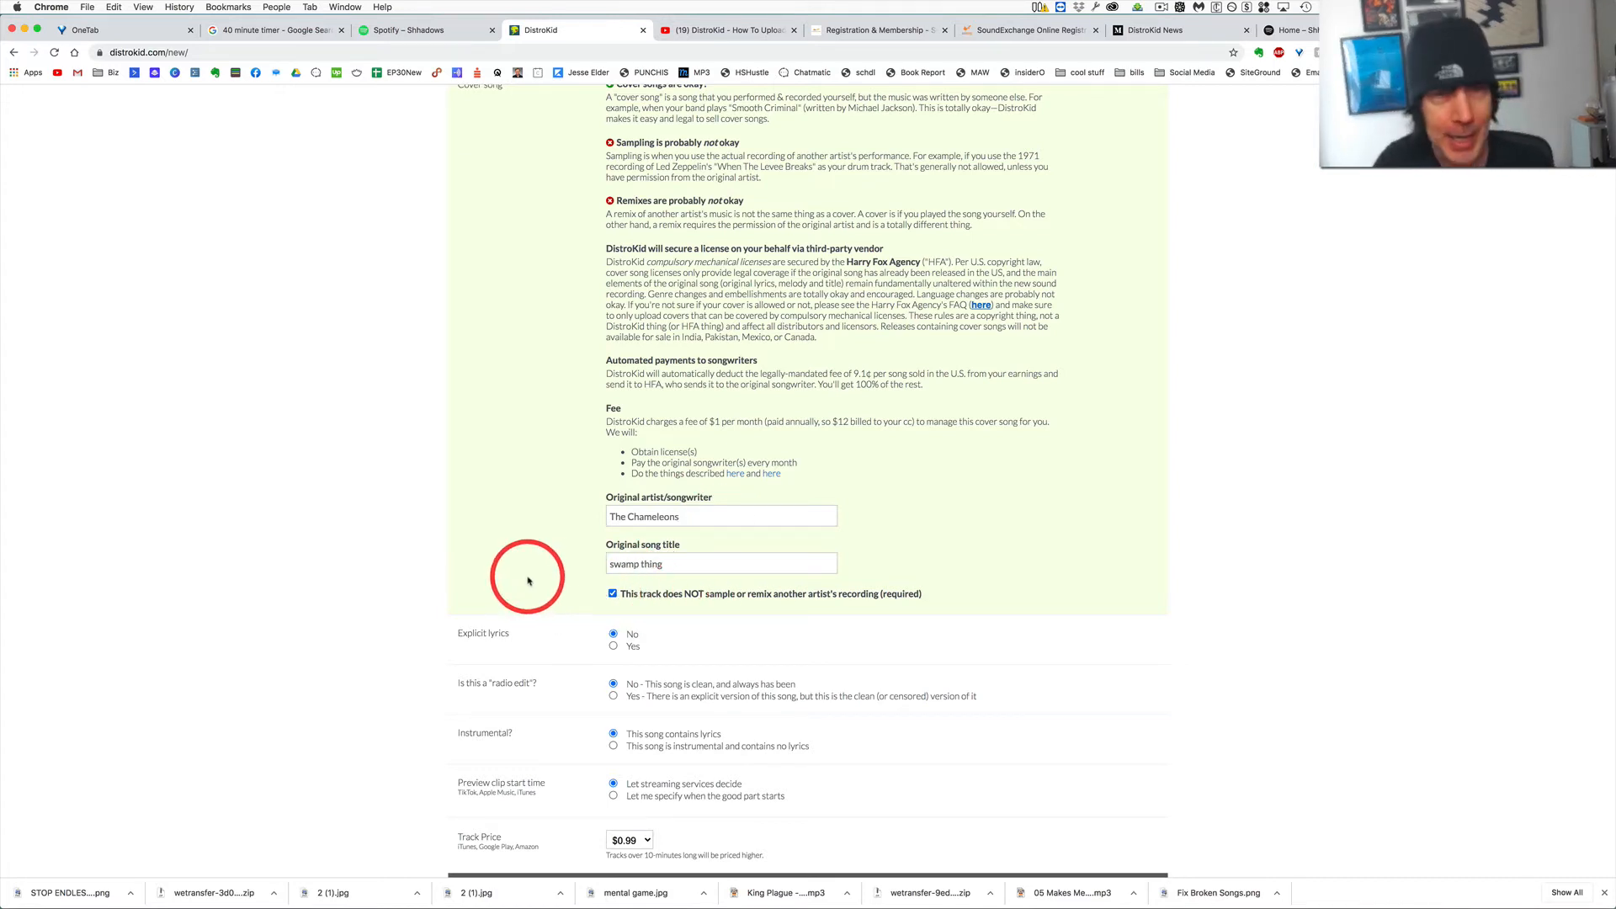
Review the explicit lyrics, radio edit and track price settings, and mark the song as containing lyrics.
scroll(411, 558, down, 1)
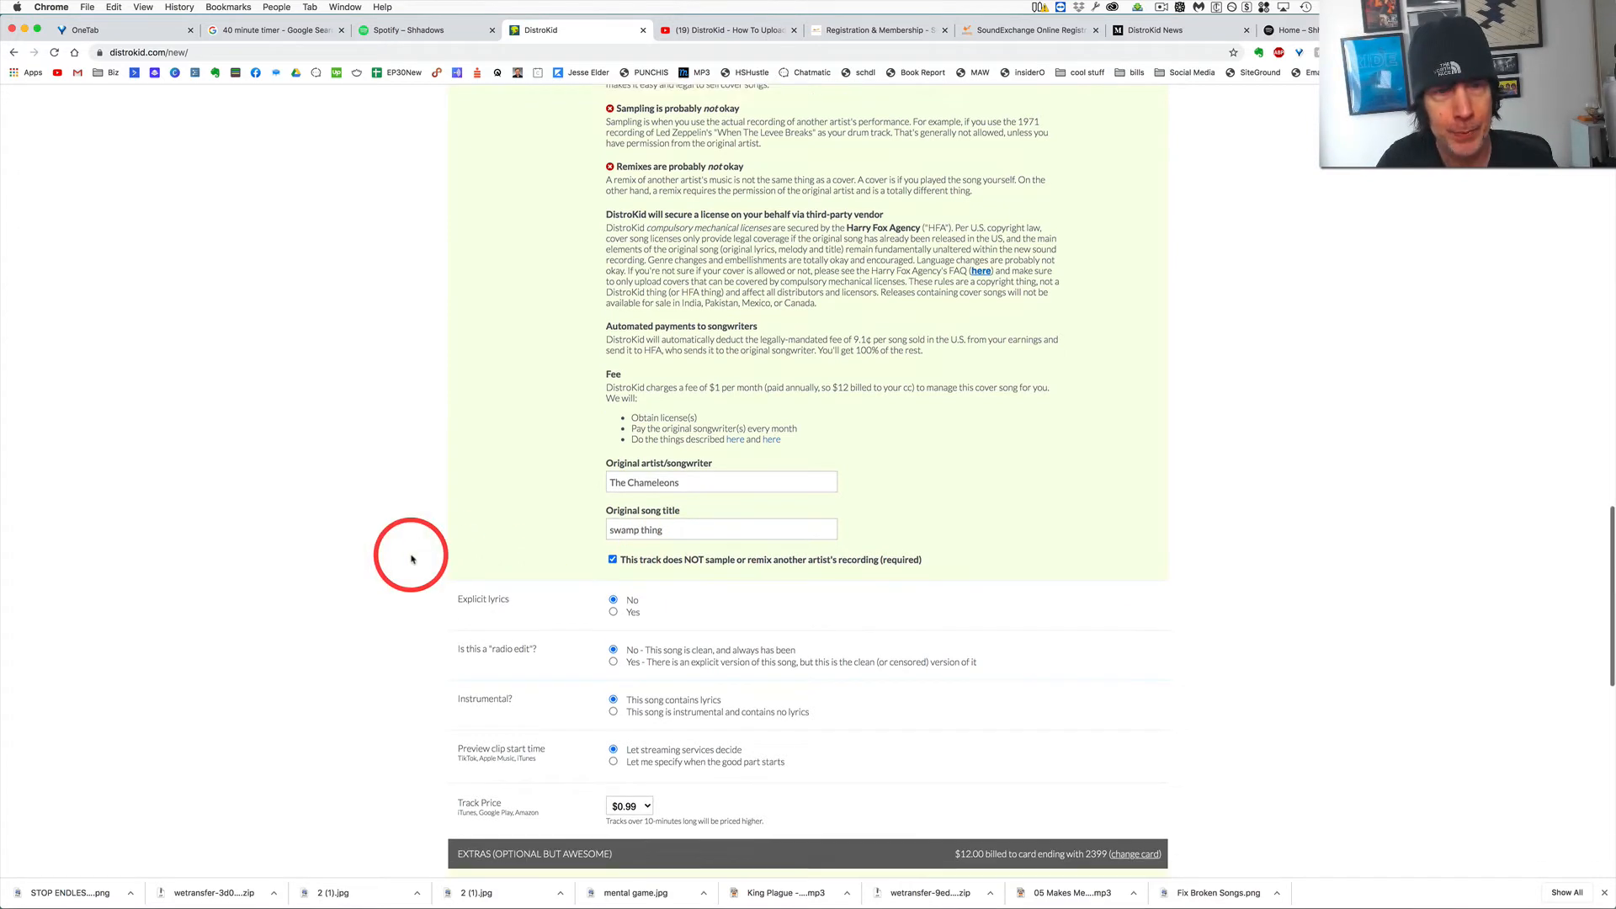
scroll(351, 560, down, 2)
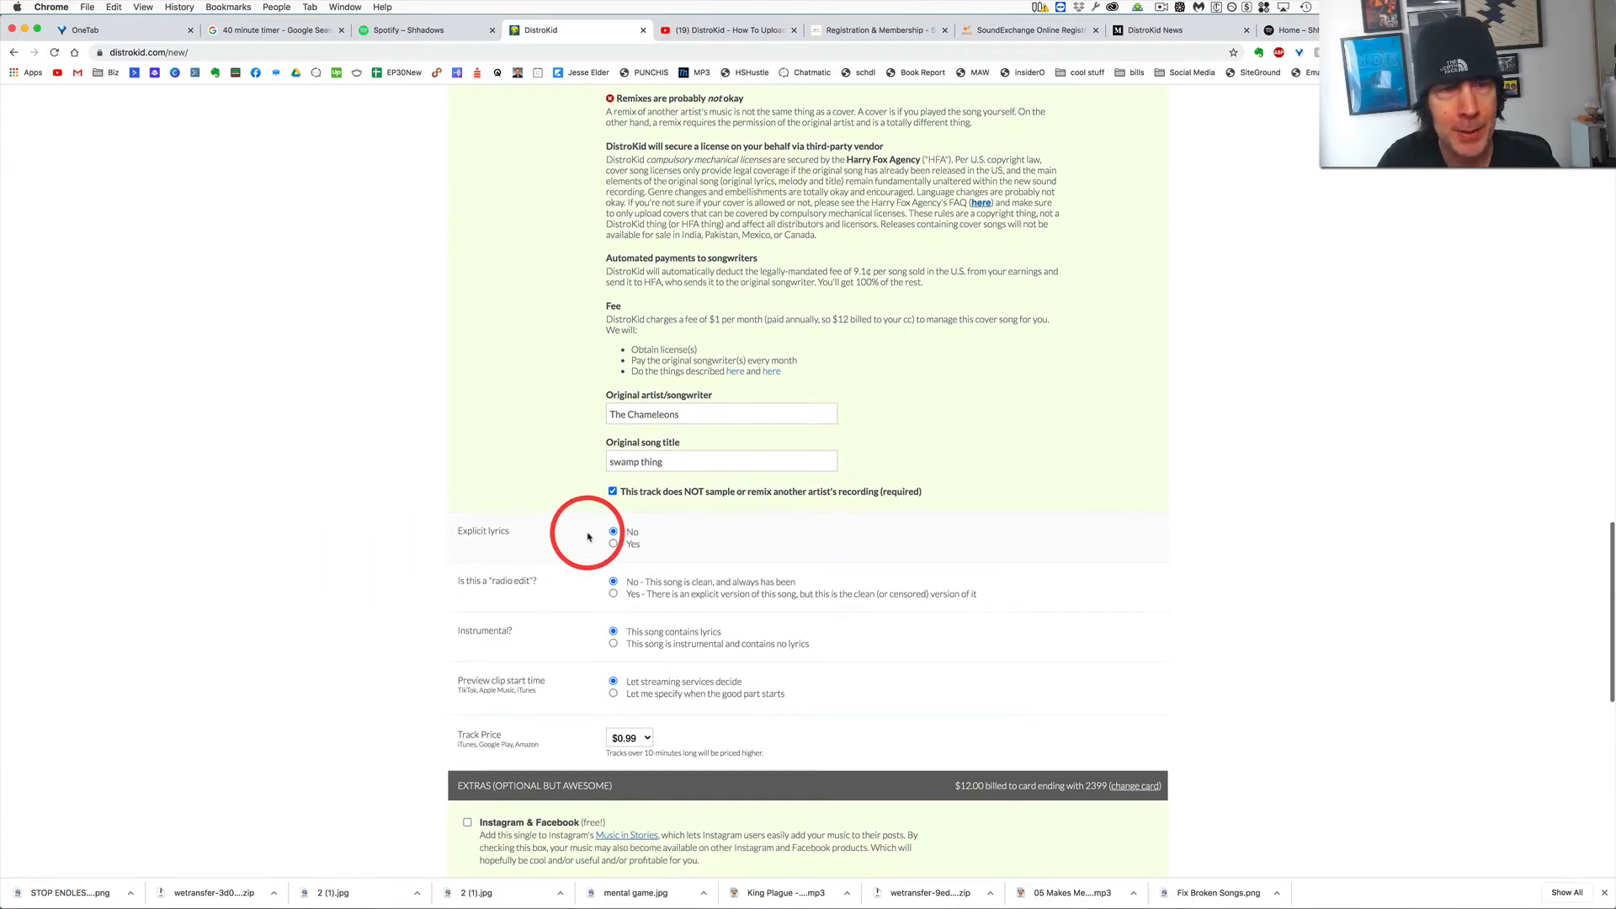
scroll(786, 548, down, 1)
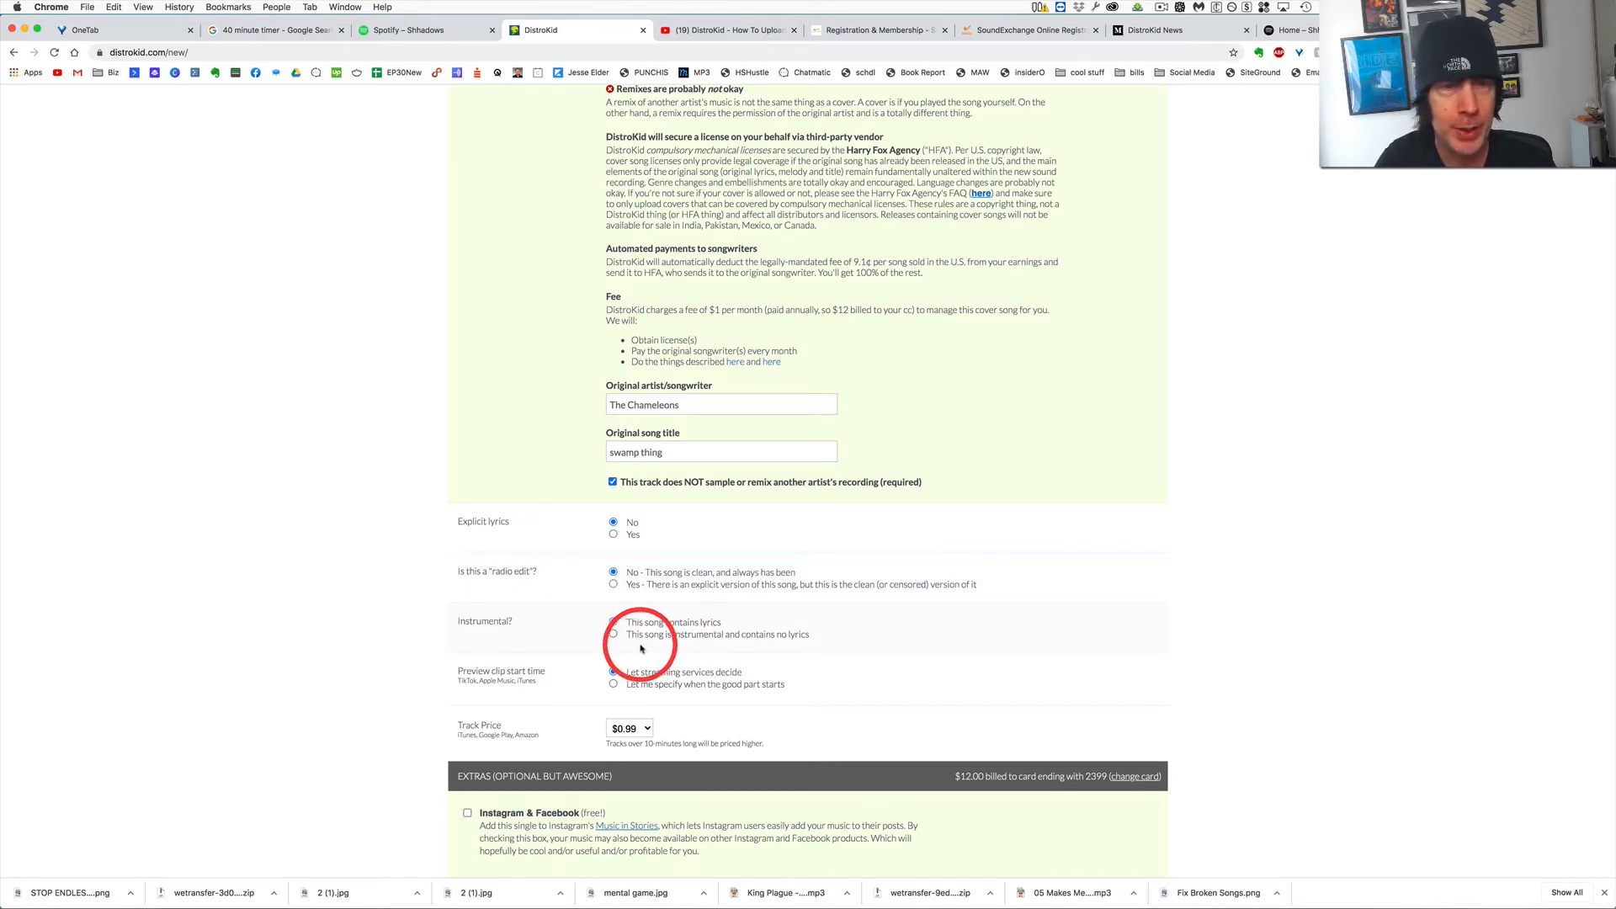
click(613, 622)
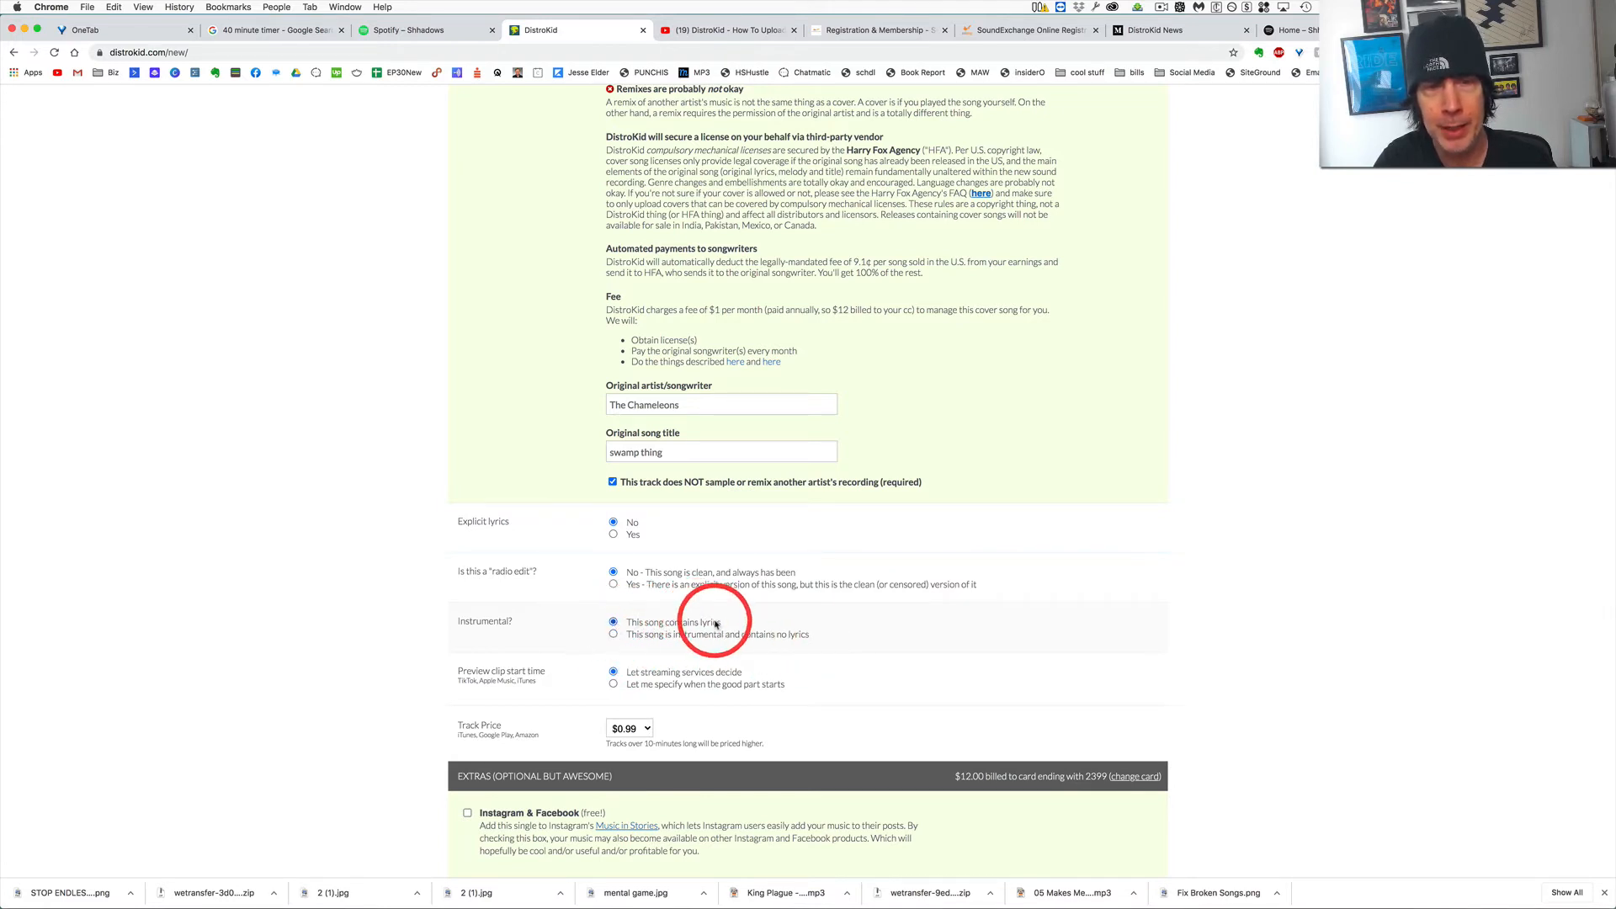
scroll(537, 649, down, 2)
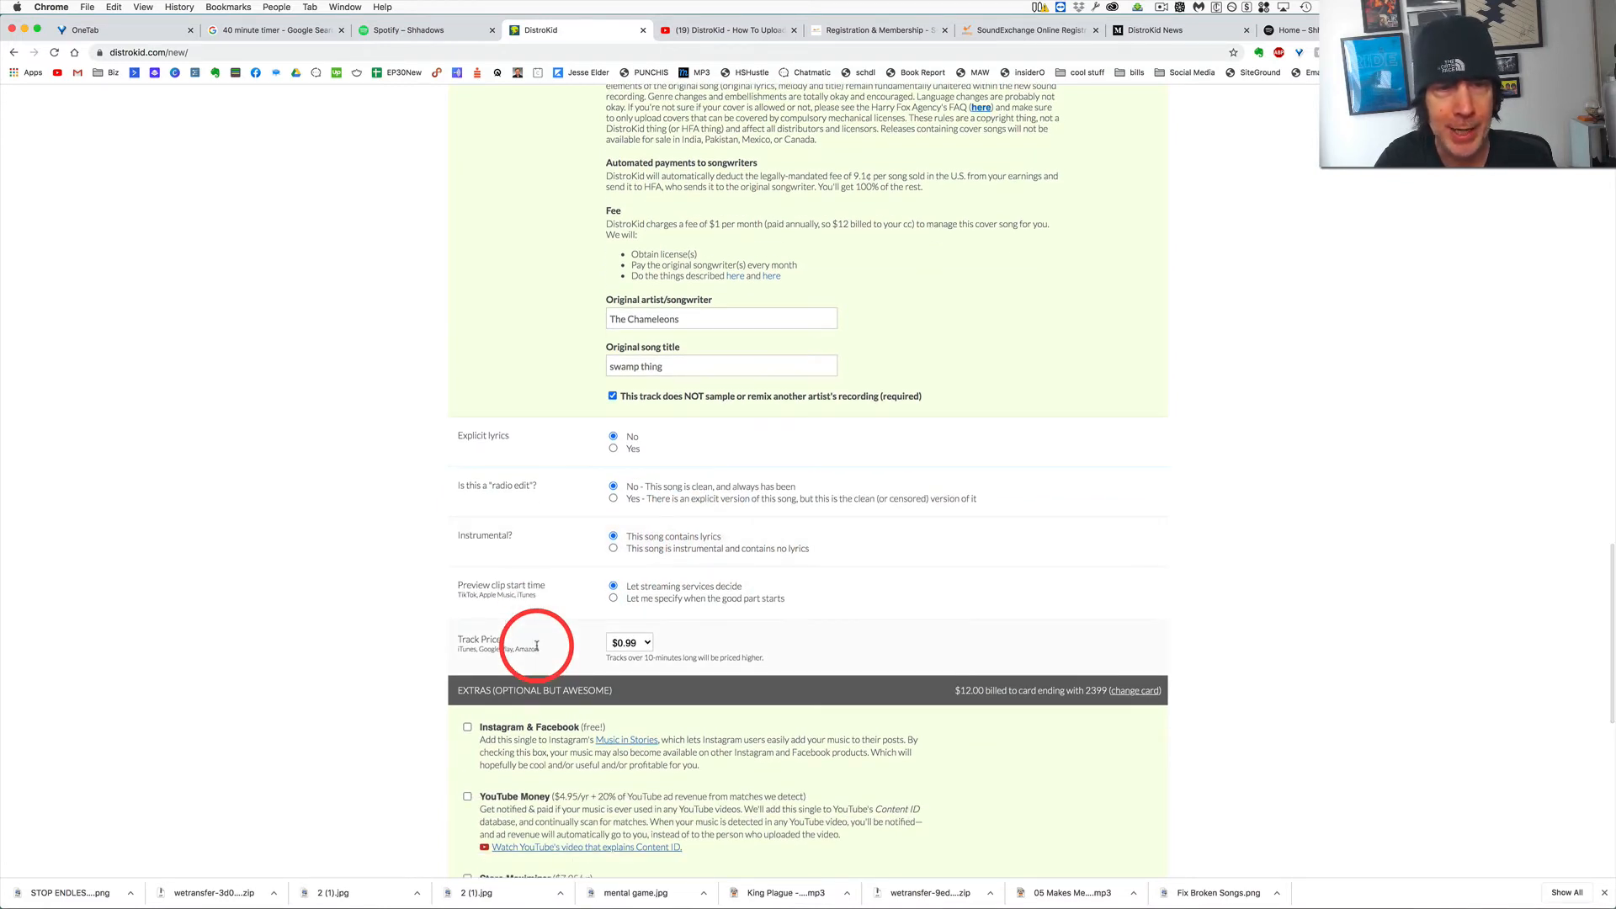
Mark track 1 as an original song and list two songwriters, the first credited for Music and the second for Lyrics.
scroll(517, 635, up, 5)
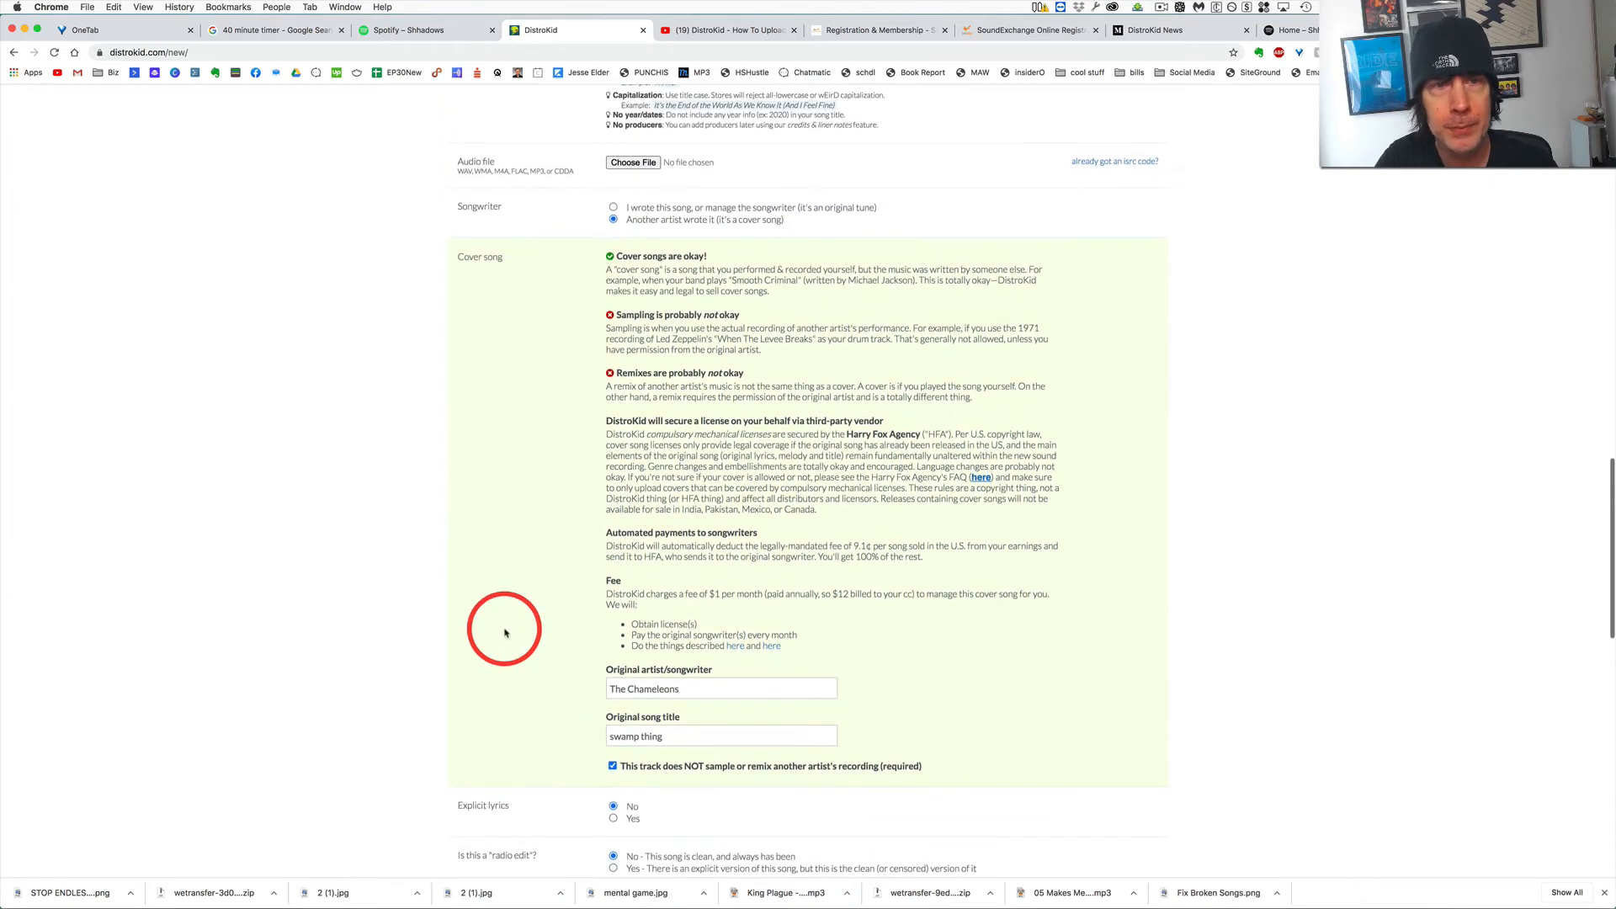
click(614, 208)
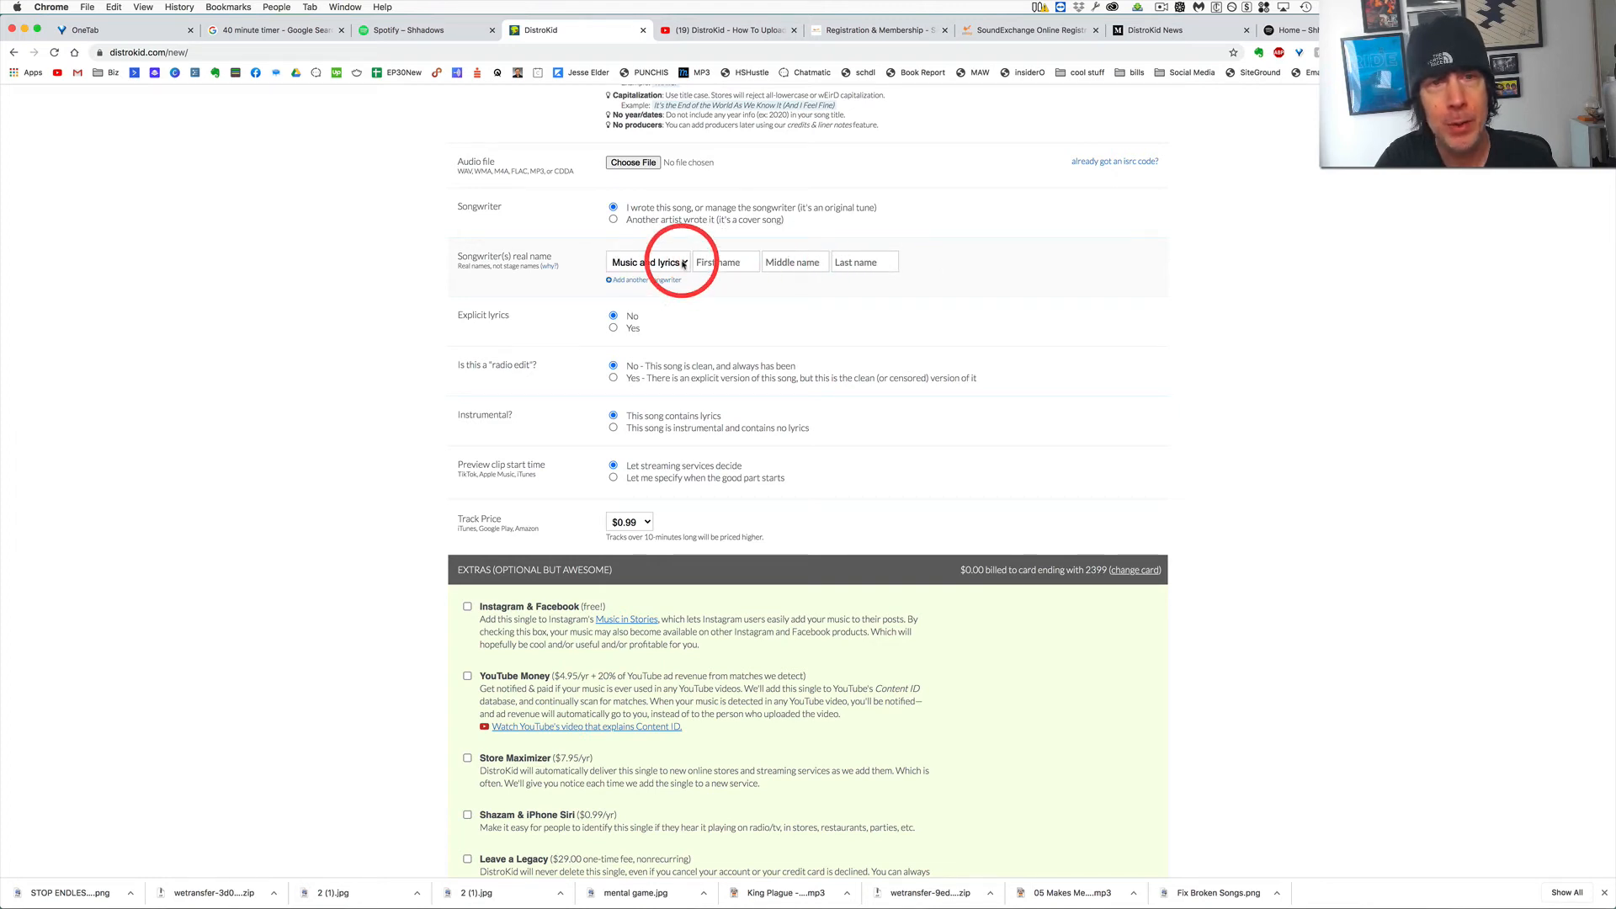
click(685, 263)
click(619, 237)
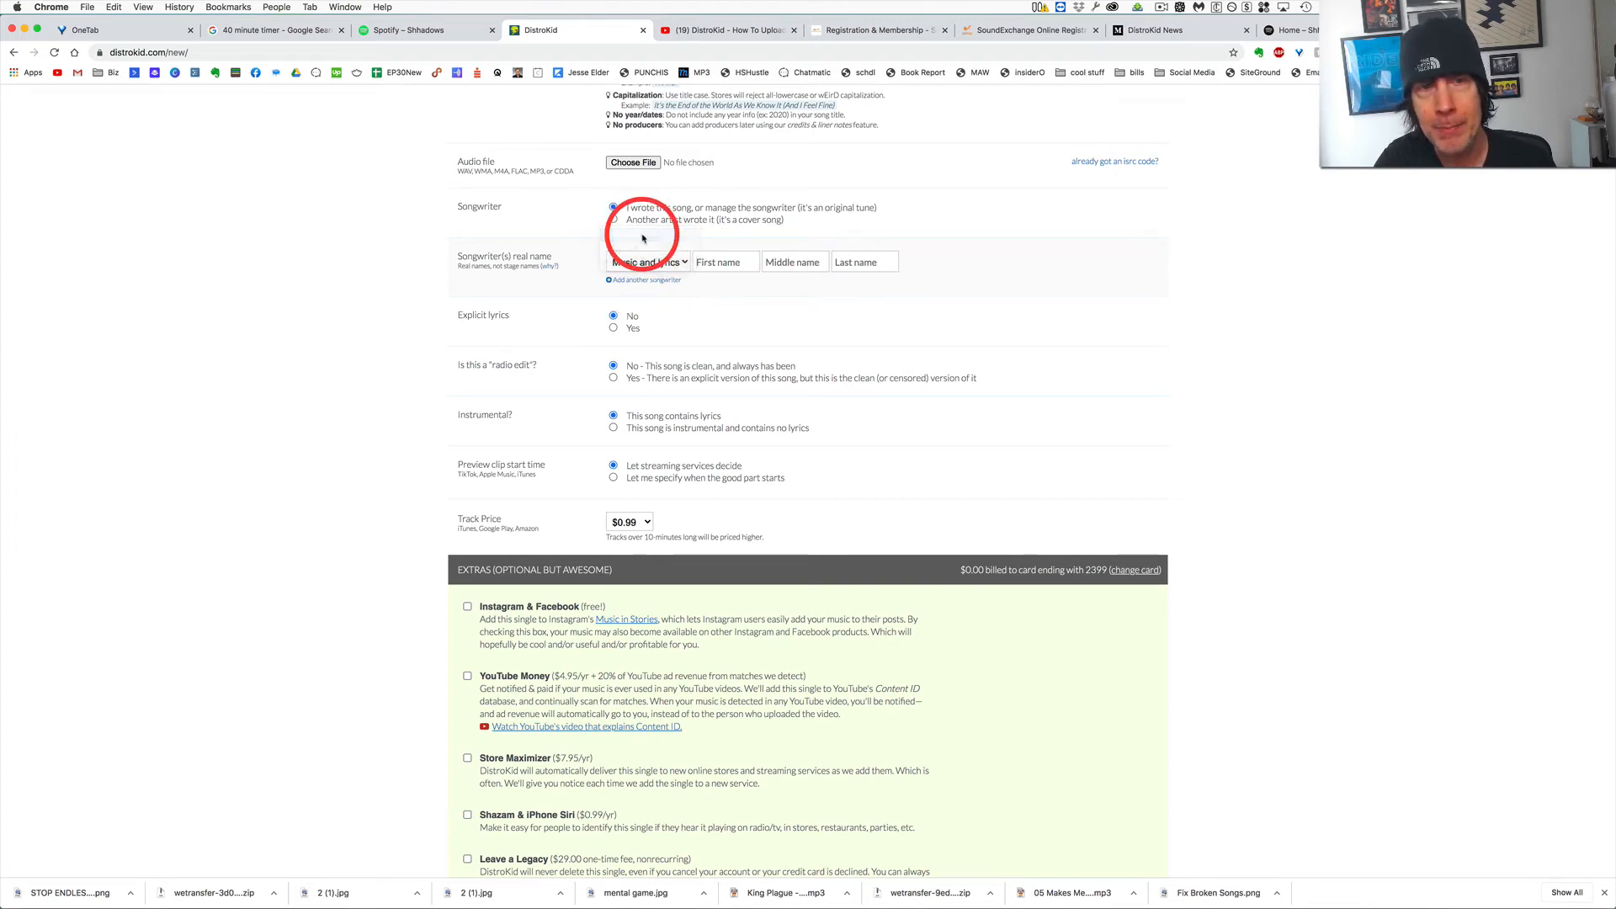
click(635, 279)
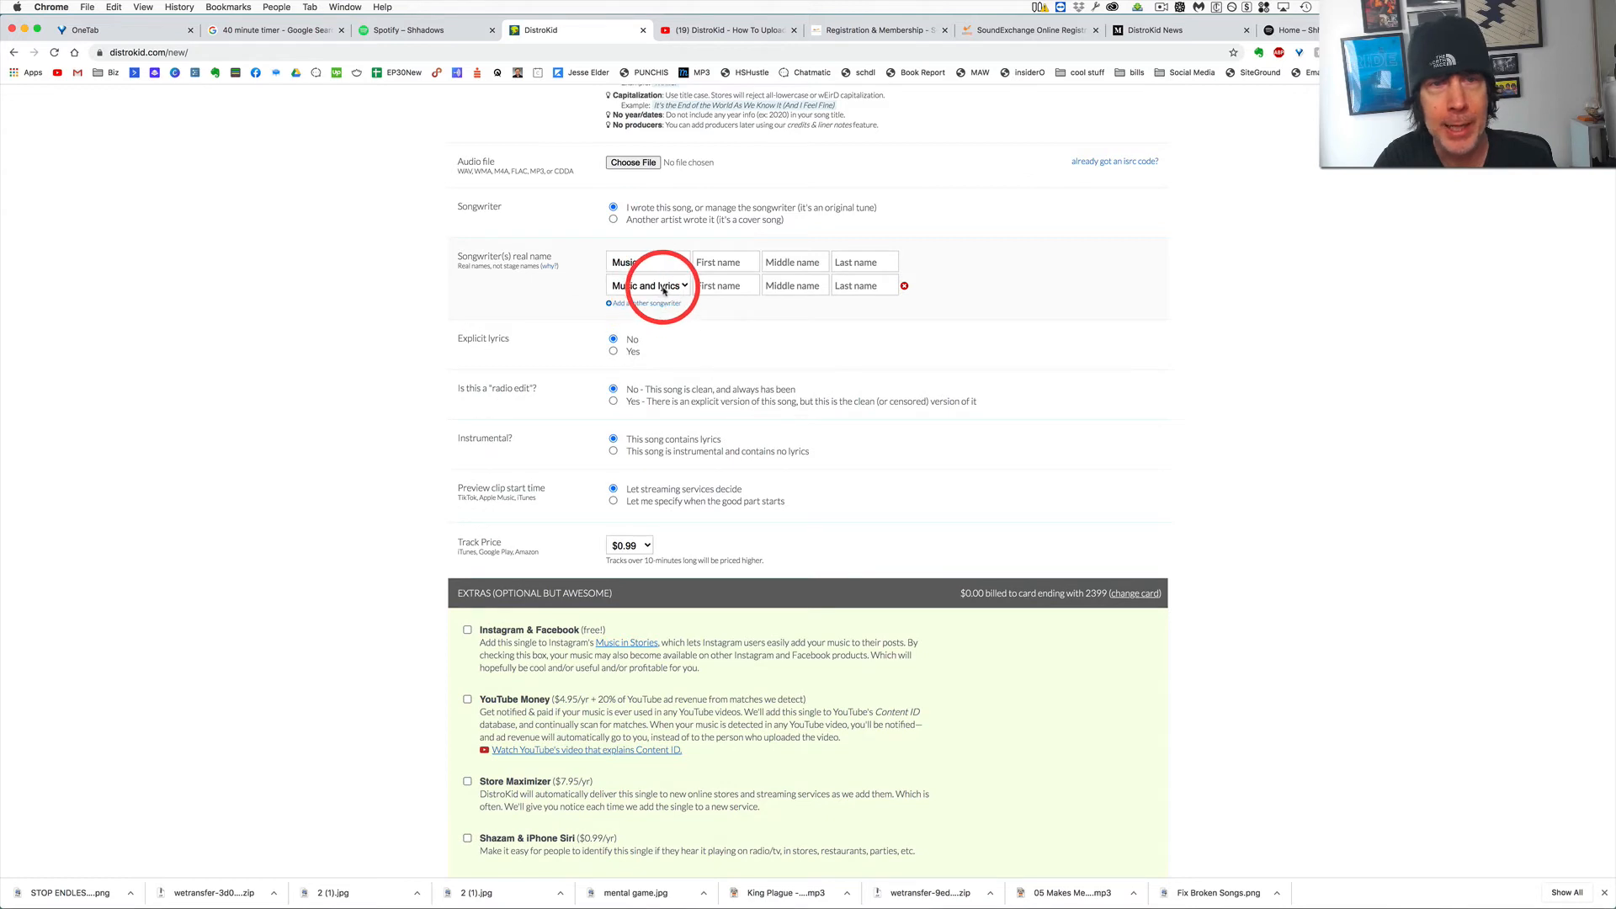
click(648, 286)
click(639, 271)
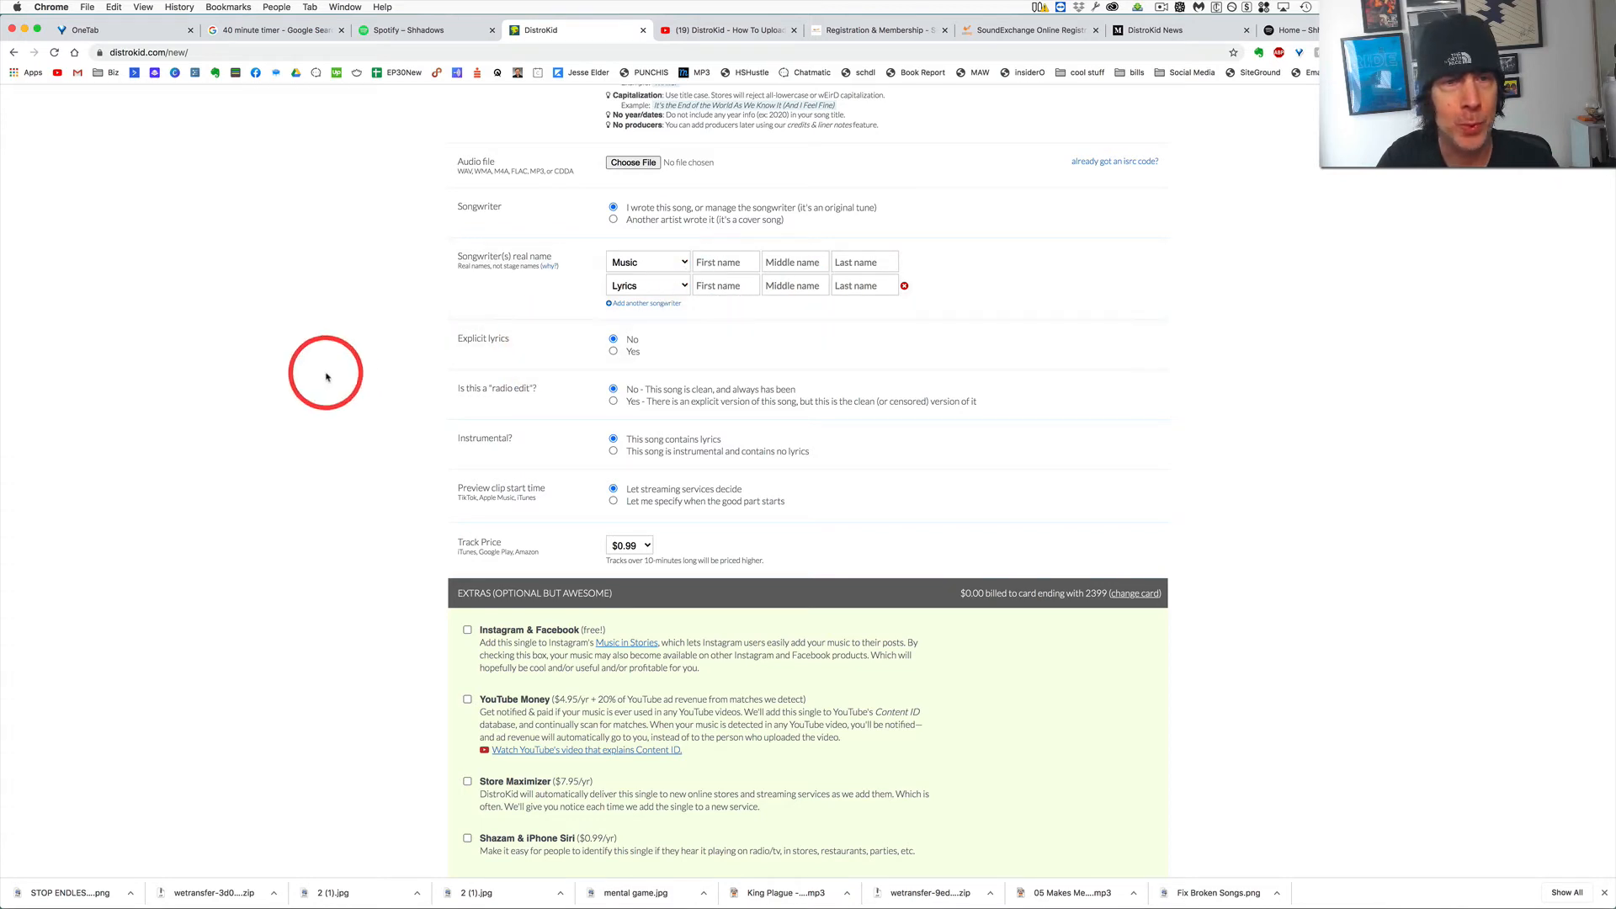
Specify a preview clip start time of 02:18 and keep the track price at $0.99.
scroll(288, 364, down, 2)
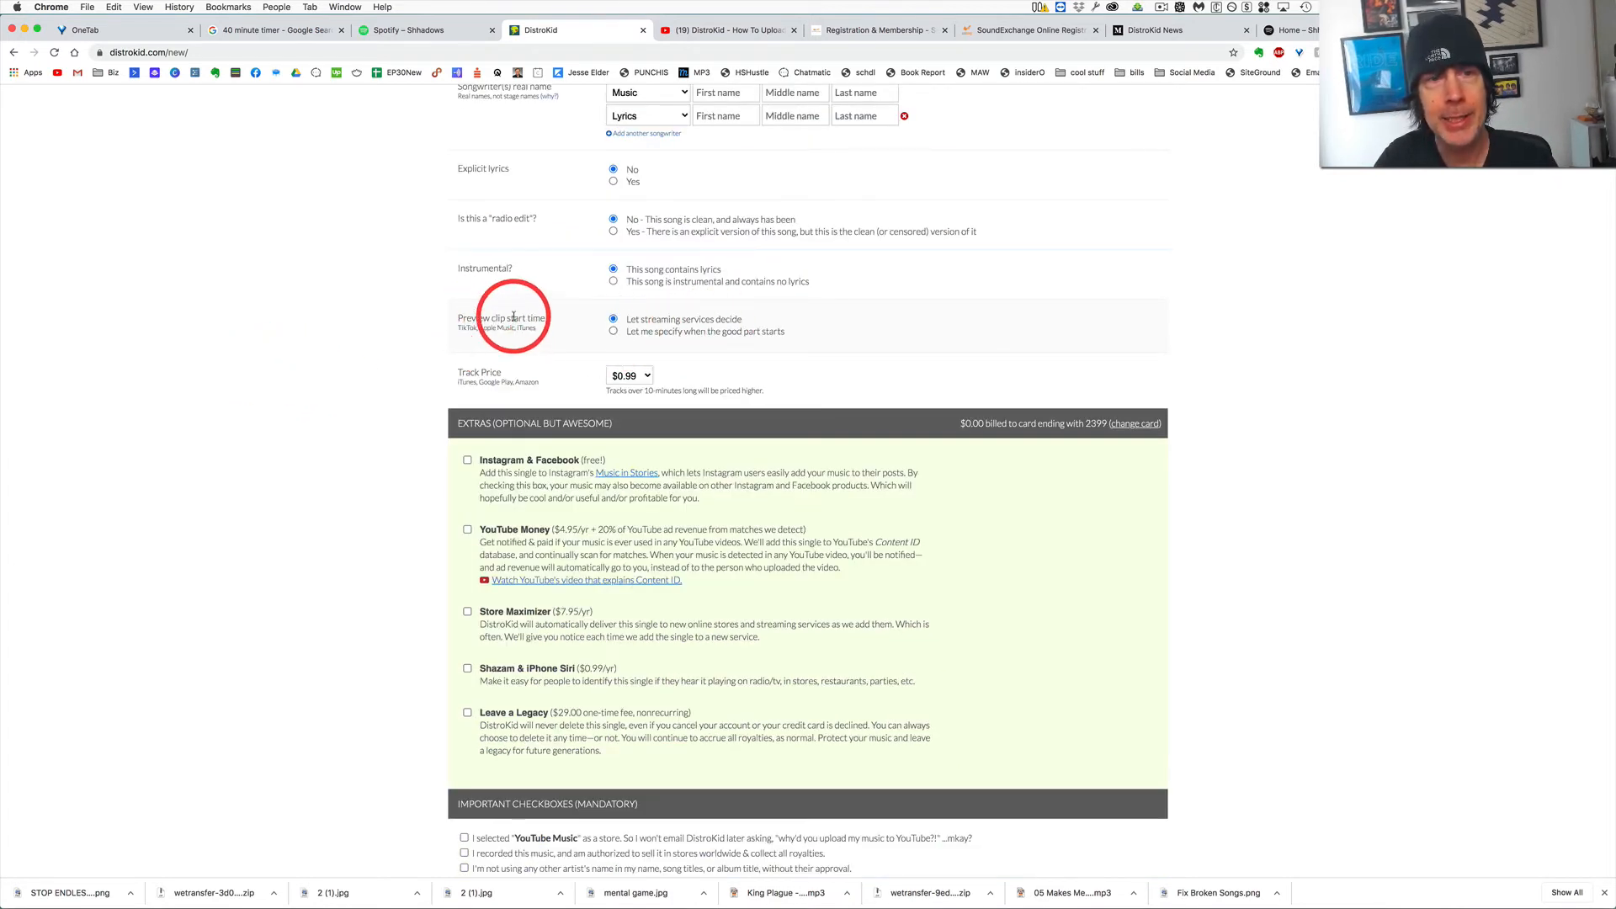
click(613, 332)
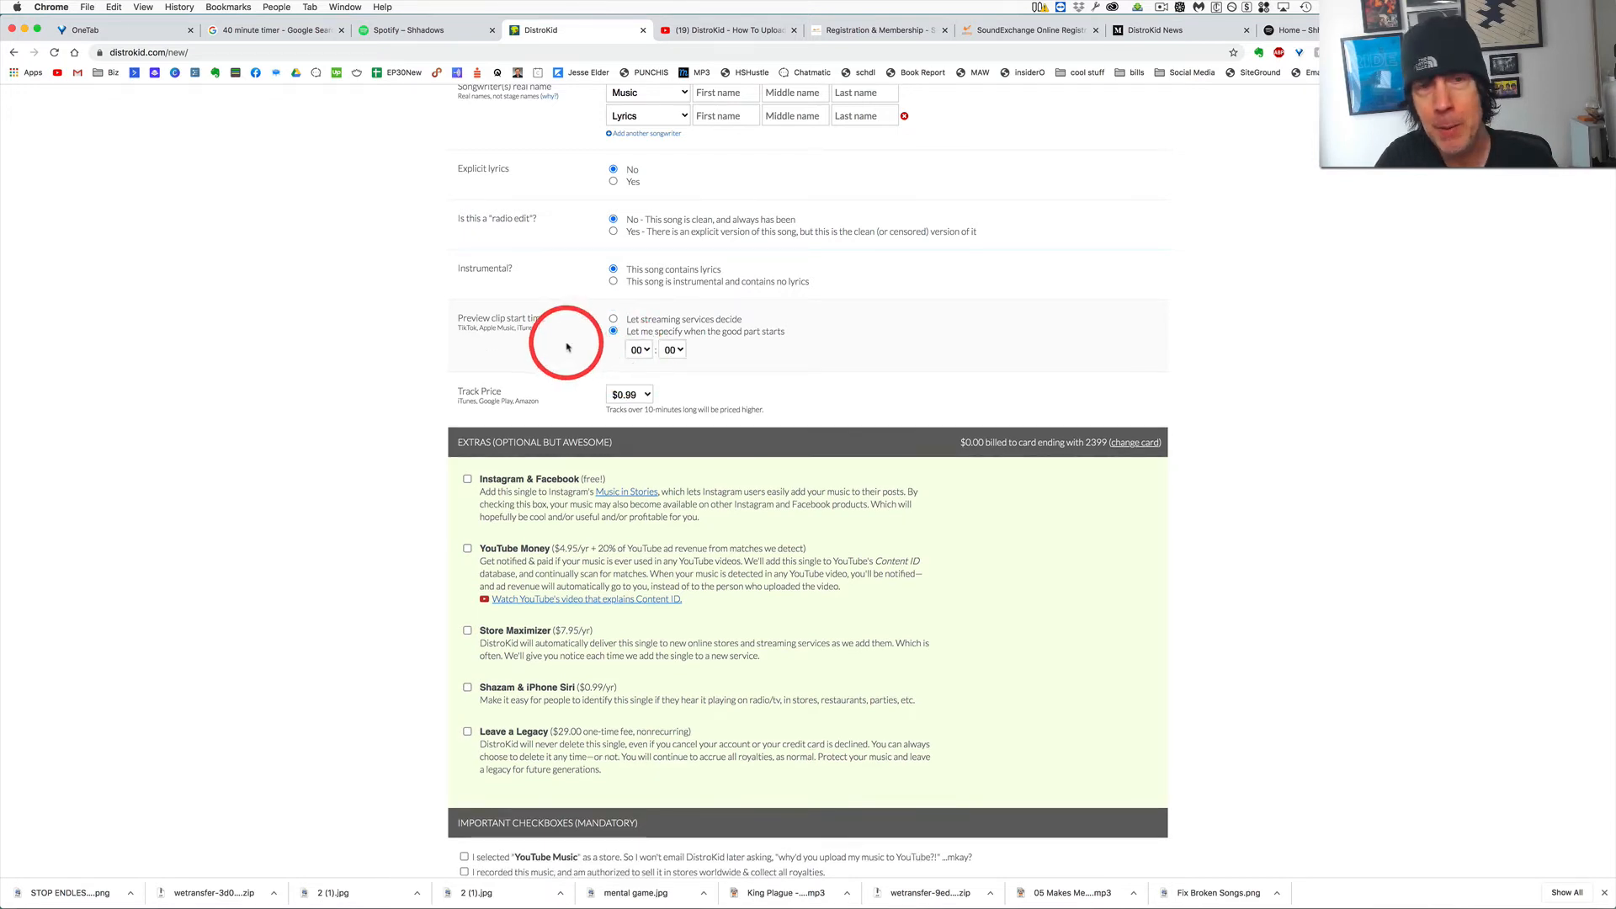
click(646, 352)
click(638, 375)
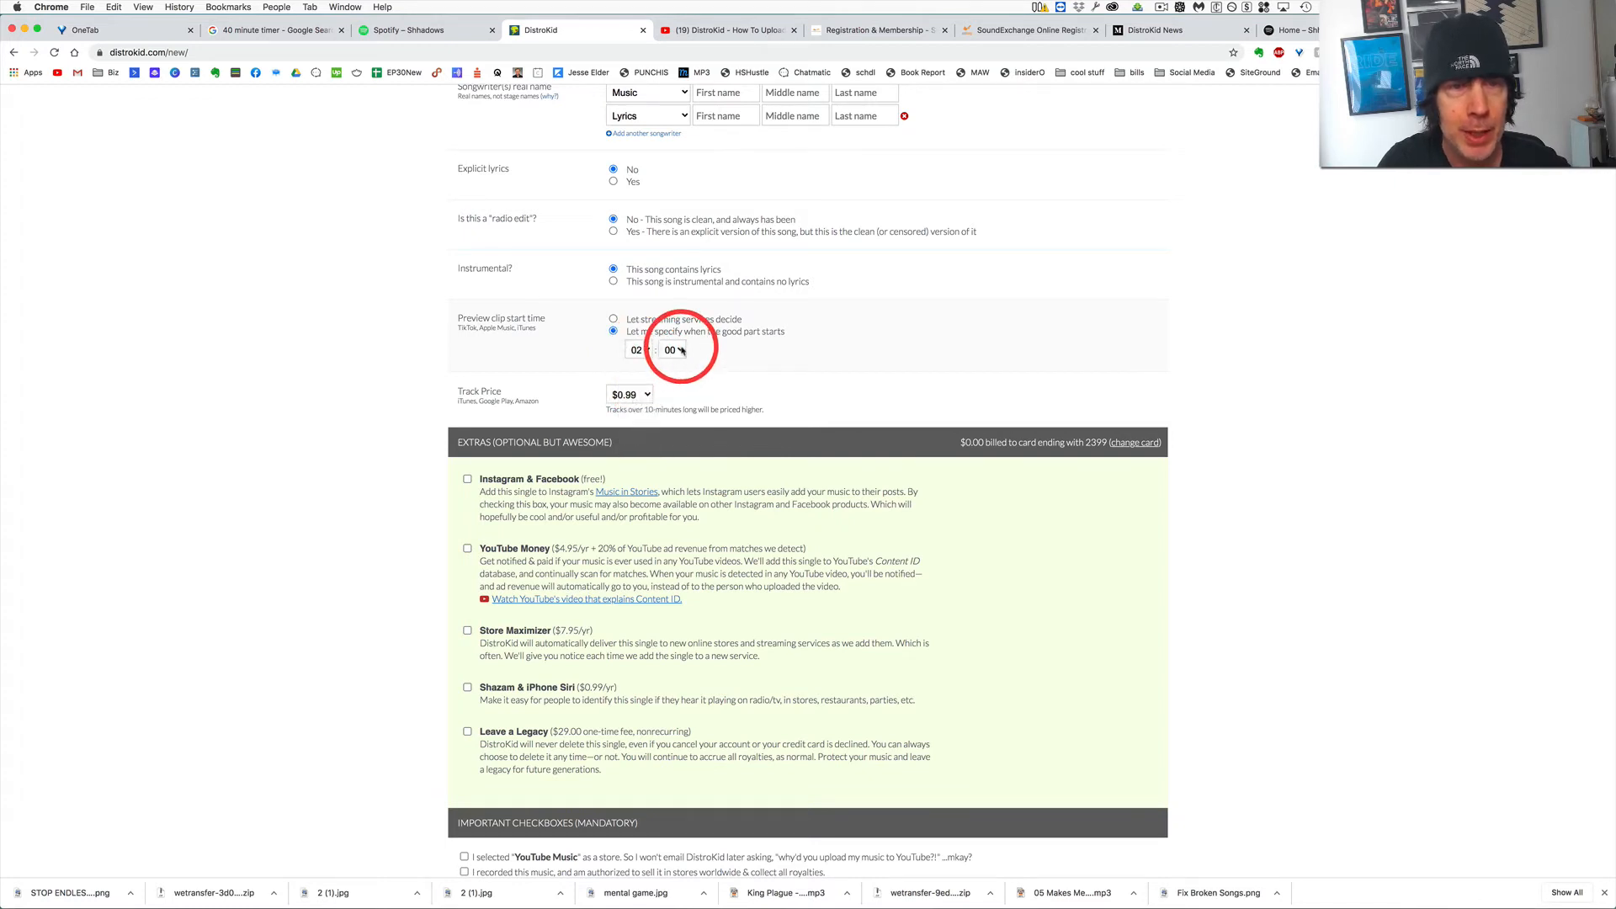
click(674, 350)
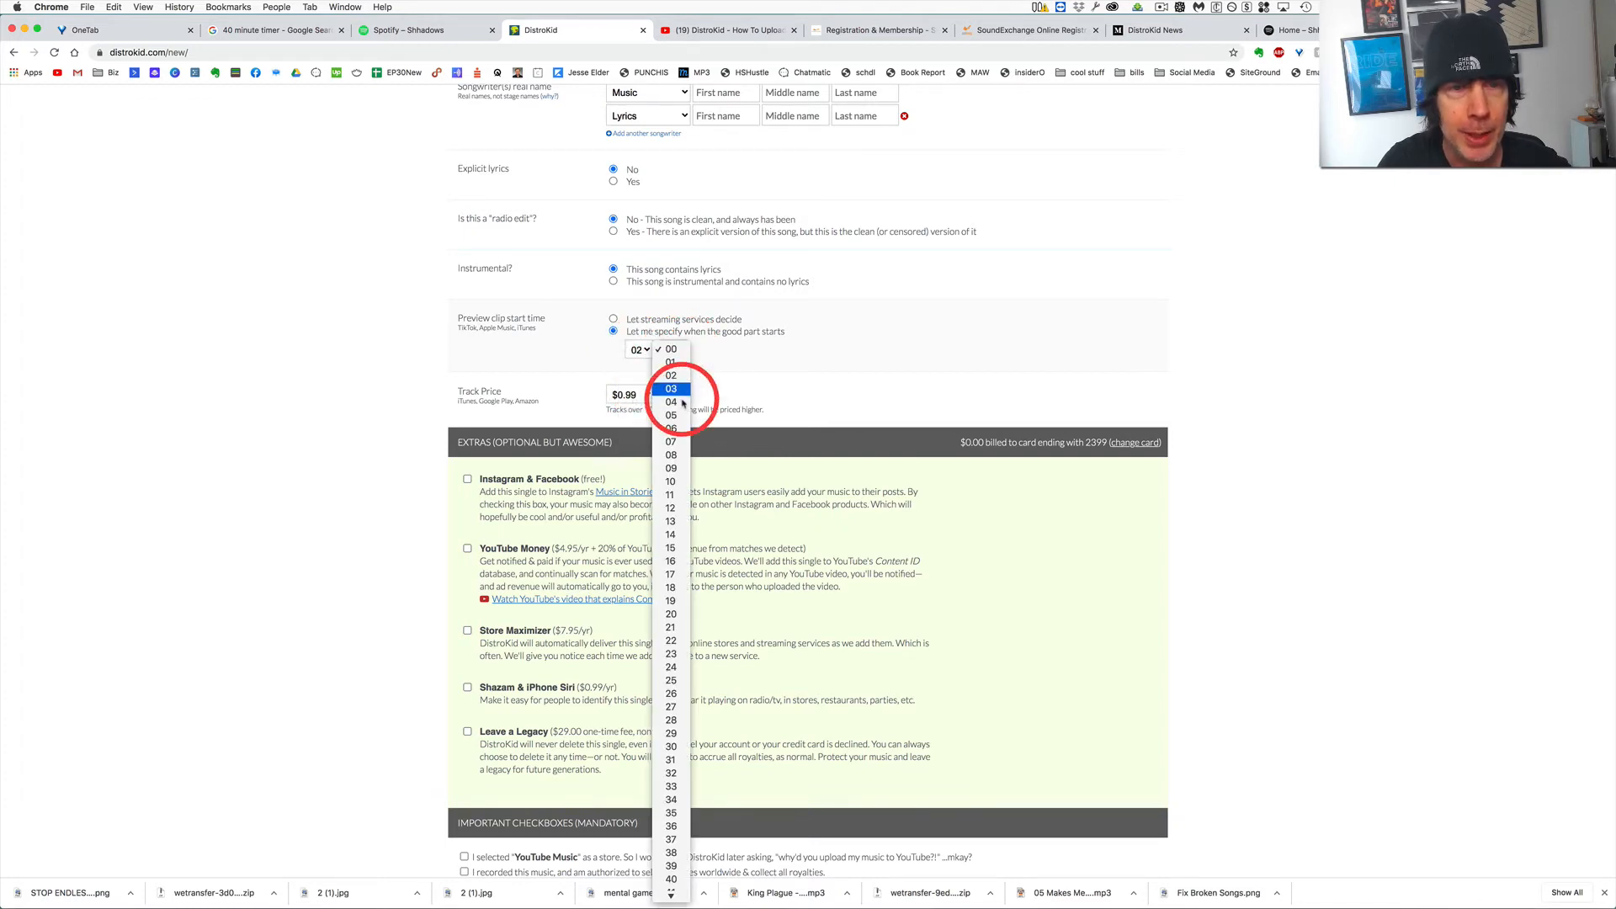
click(678, 588)
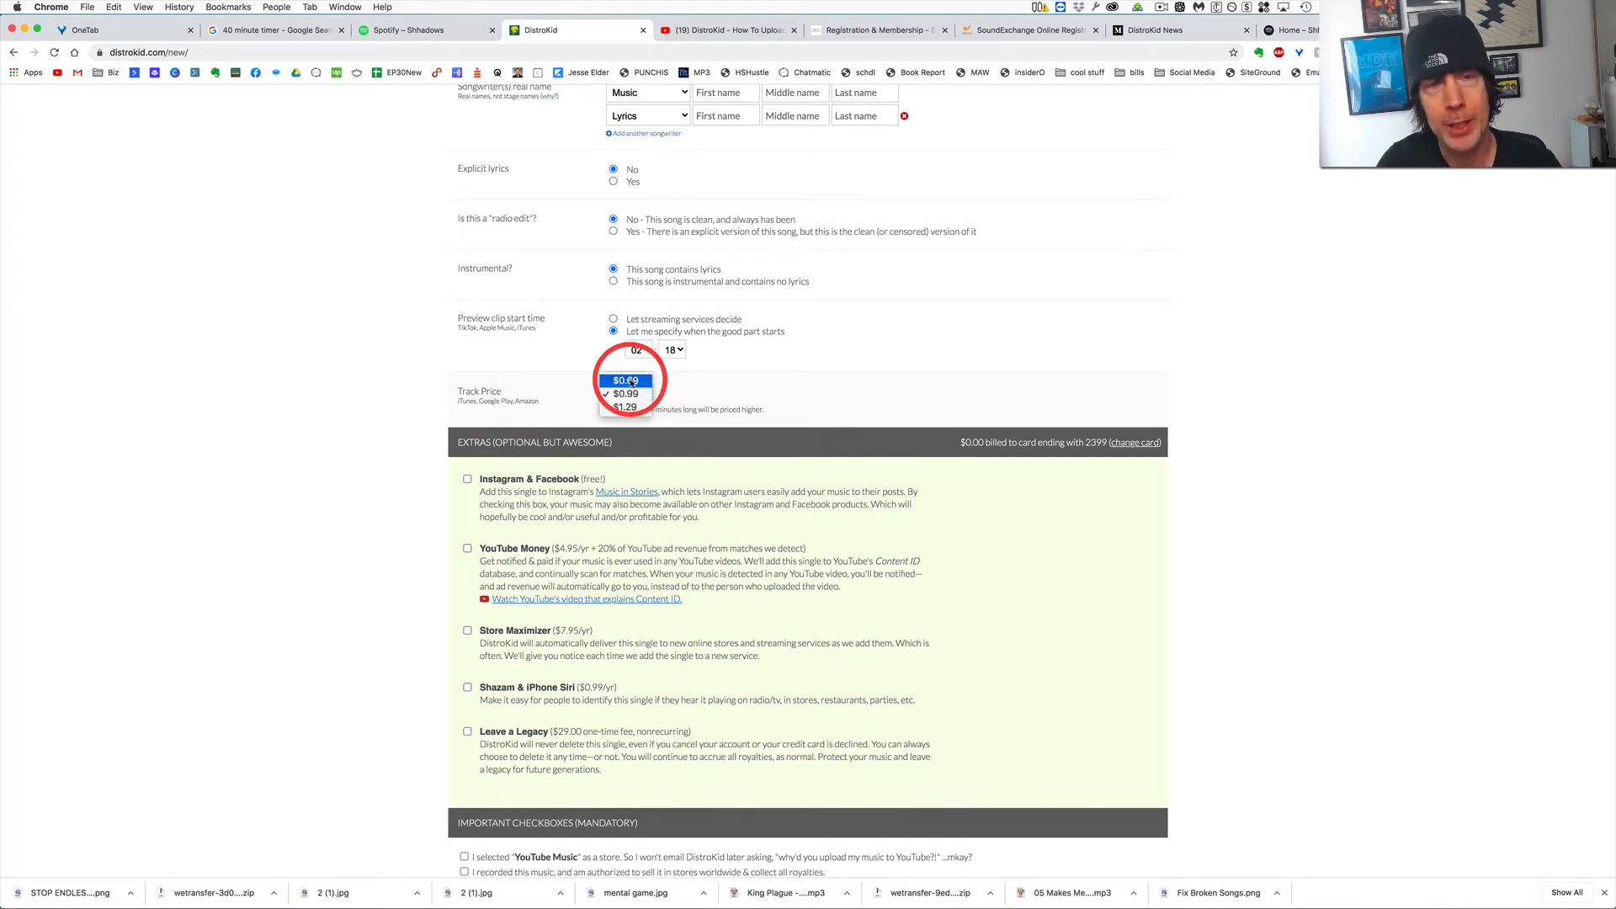
click(641, 399)
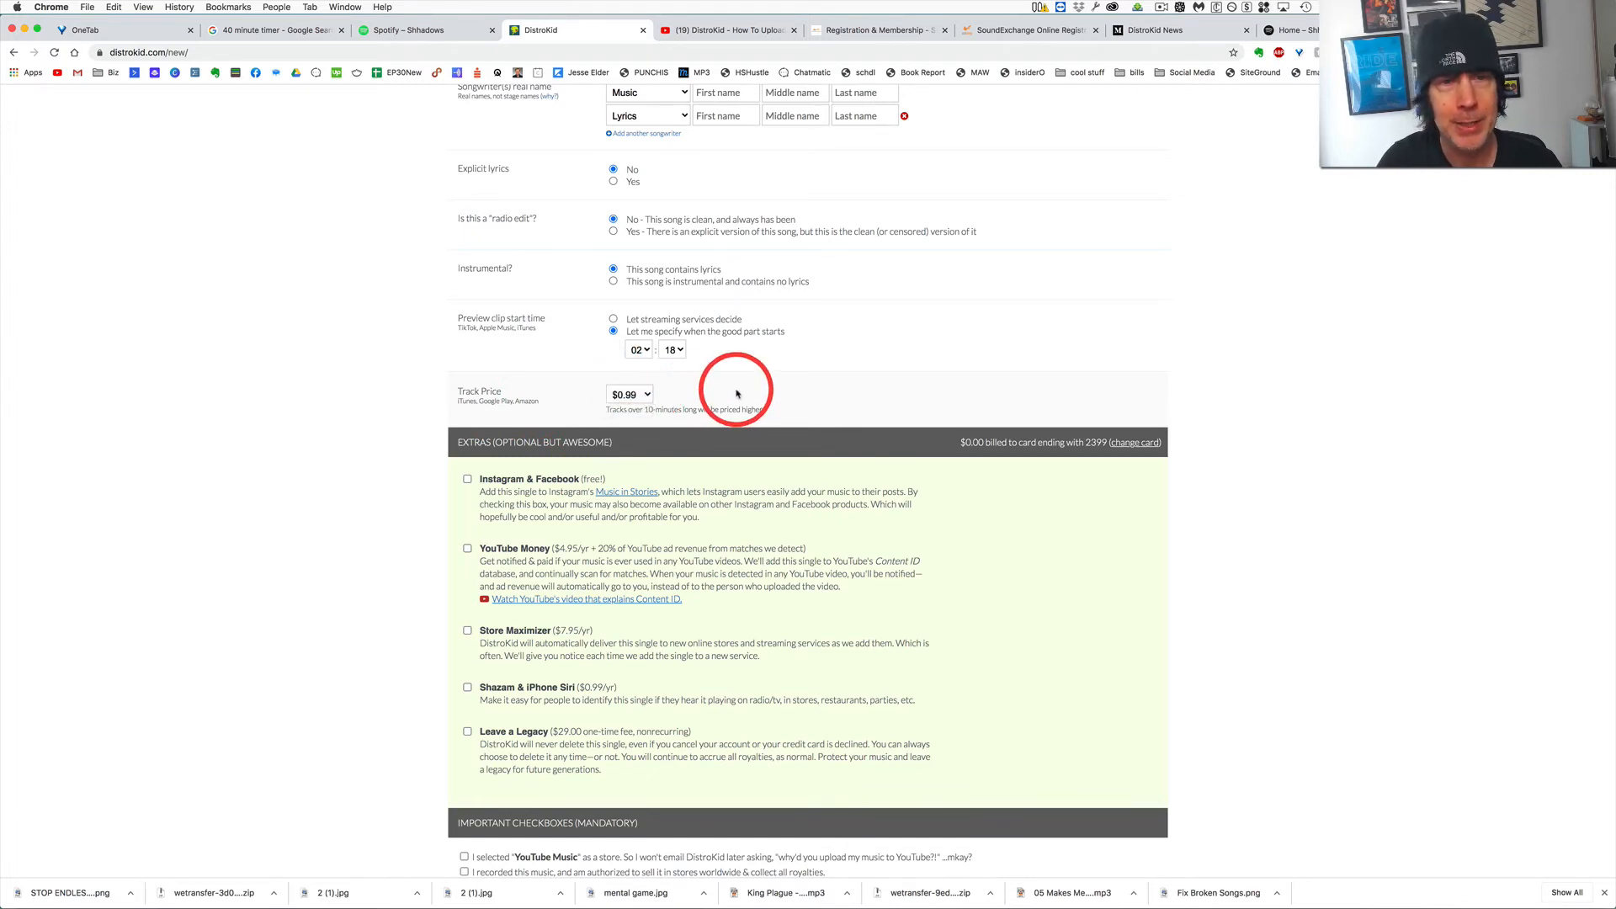
Add the free Instagram & Facebook extra, and compare the Store Maximizer extra with the streaming services selected for the release.
scroll(326, 406, down, 5)
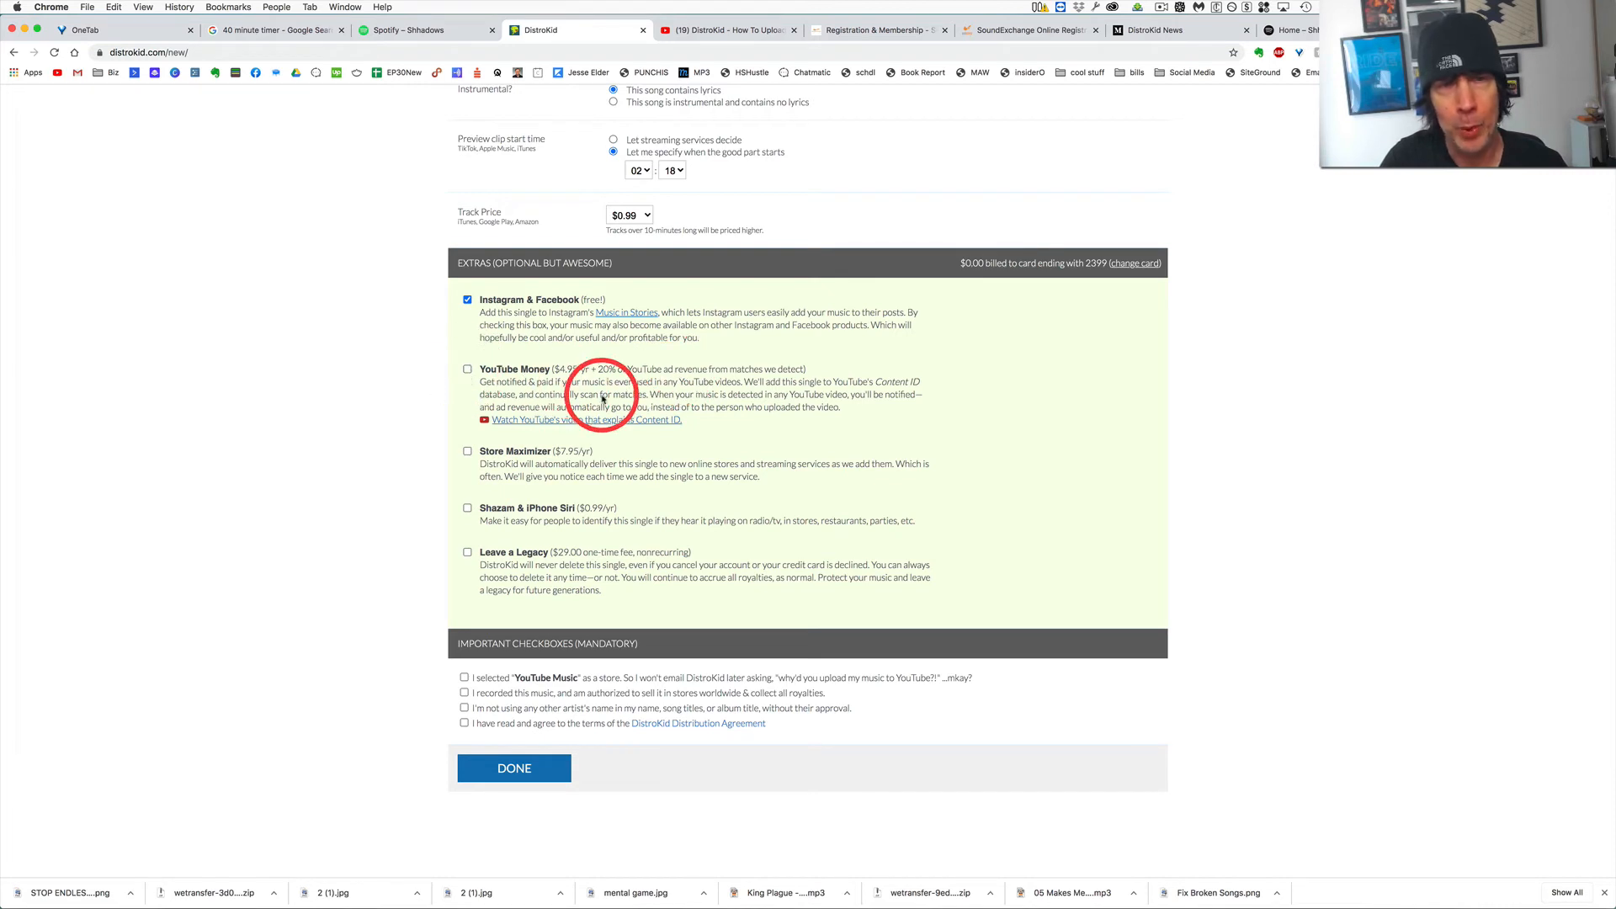
scroll(402, 396, down, 1)
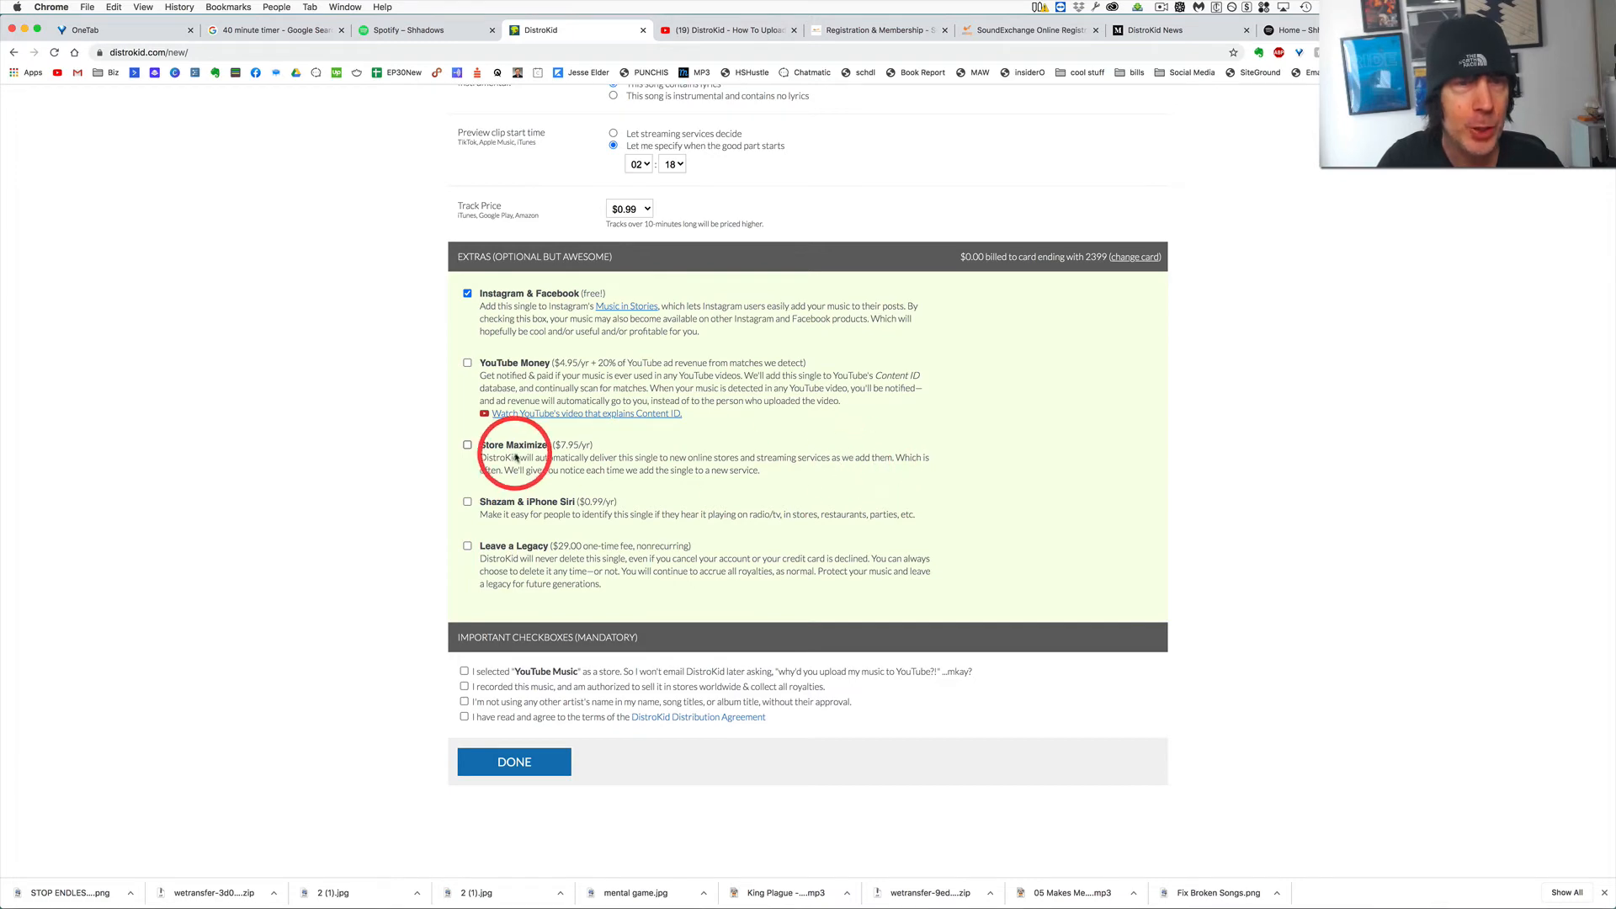
scroll(506, 452, up, 20)
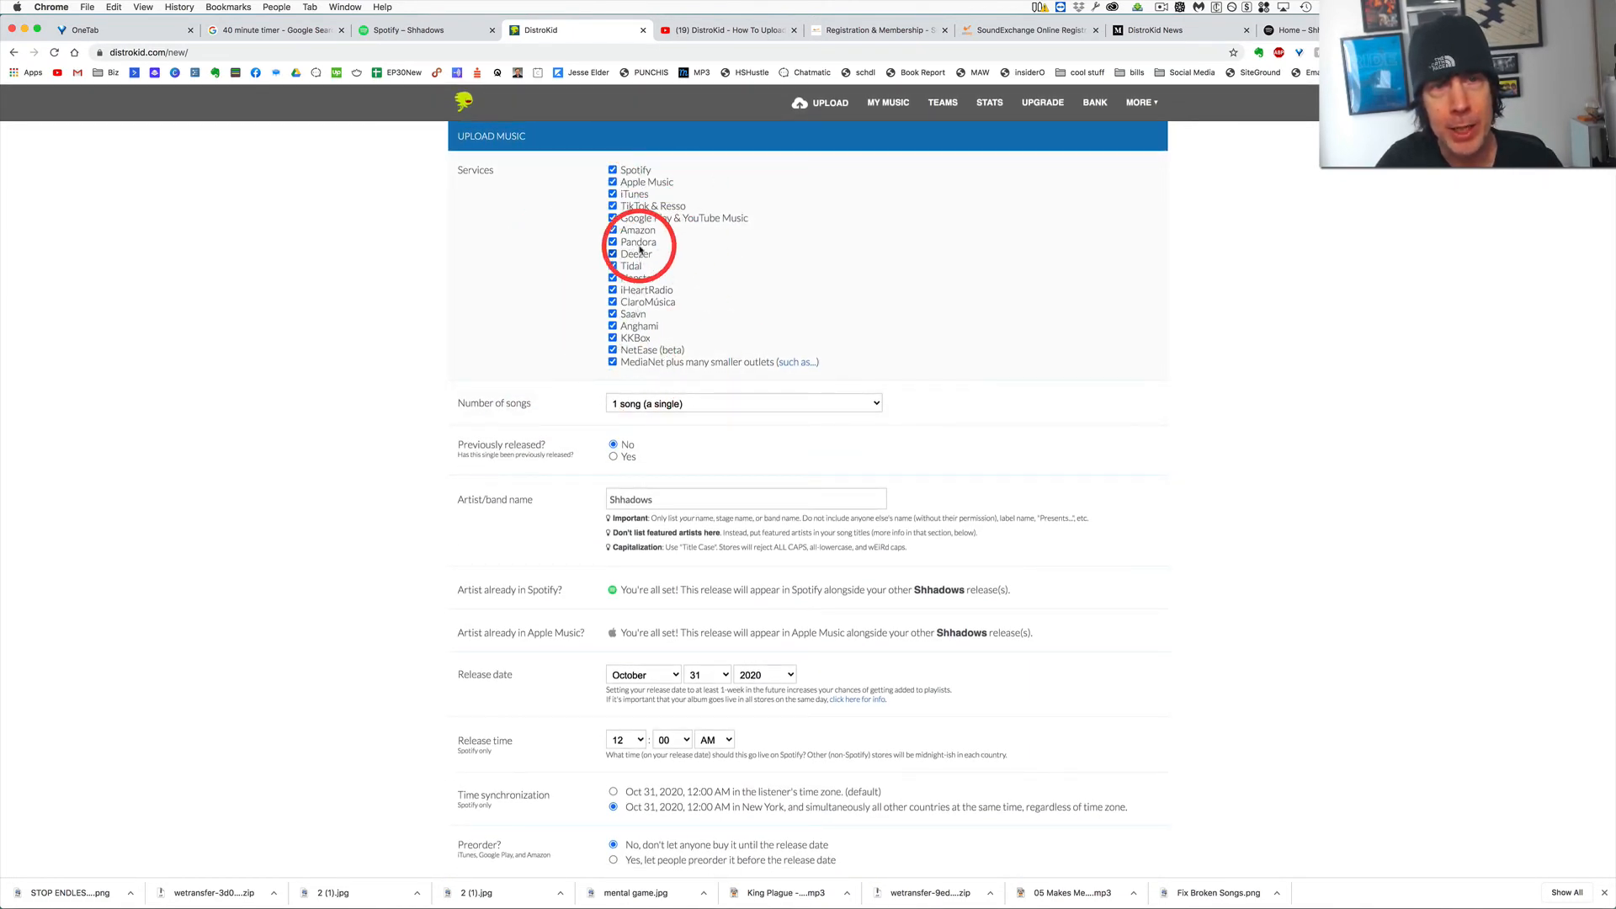
scroll(451, 426, down, 15)
scroll(449, 425, down, 8)
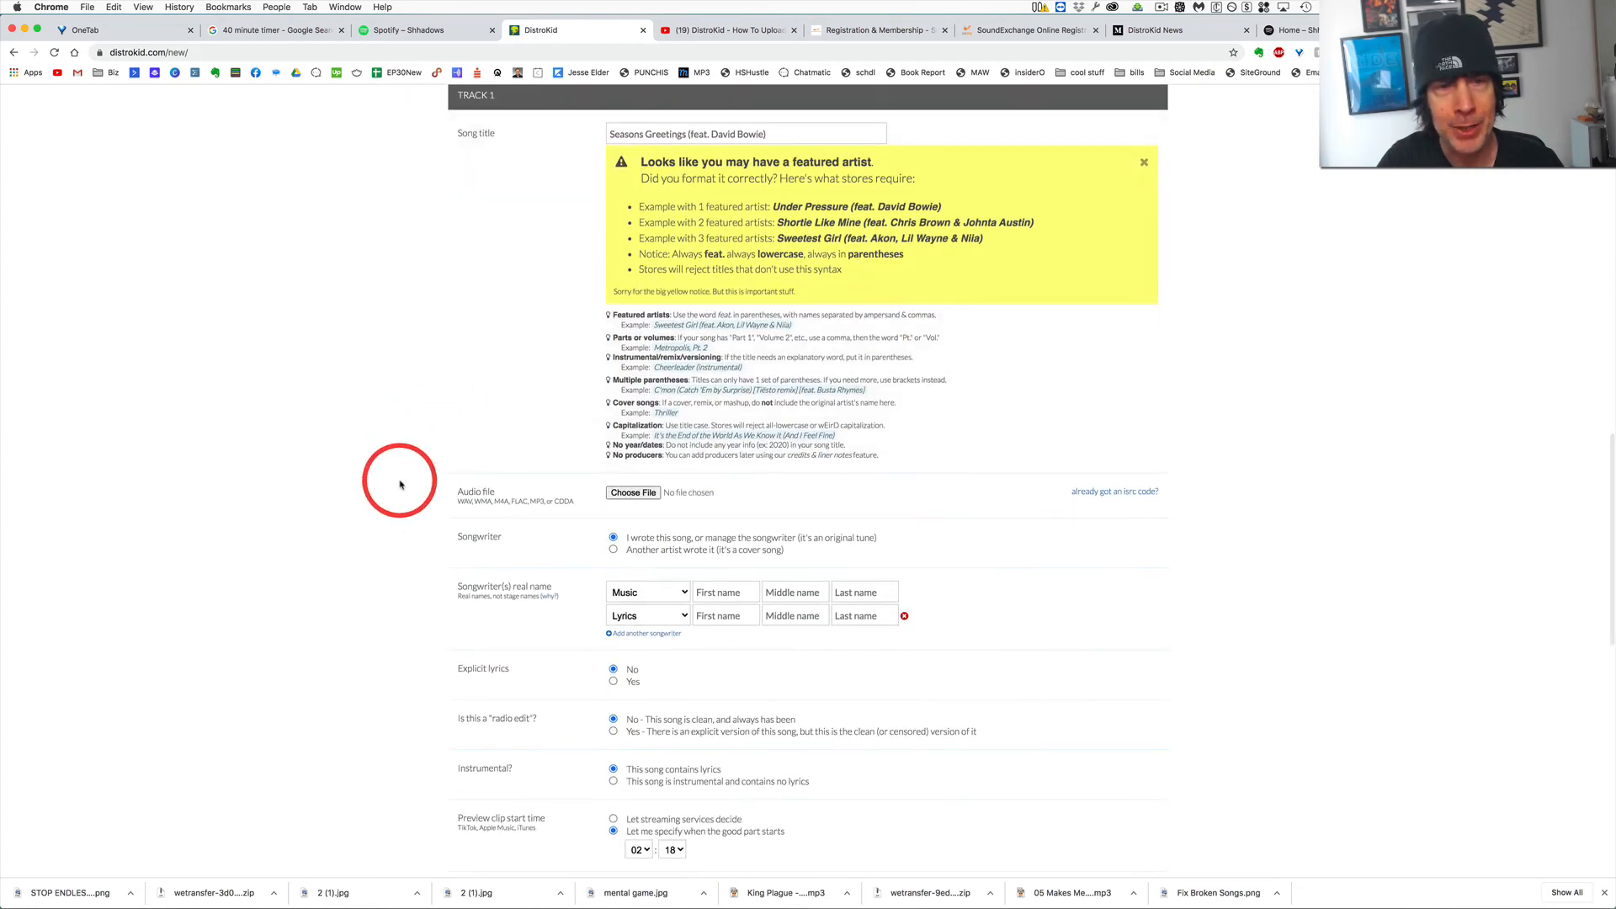
scroll(576, 543, down, 6)
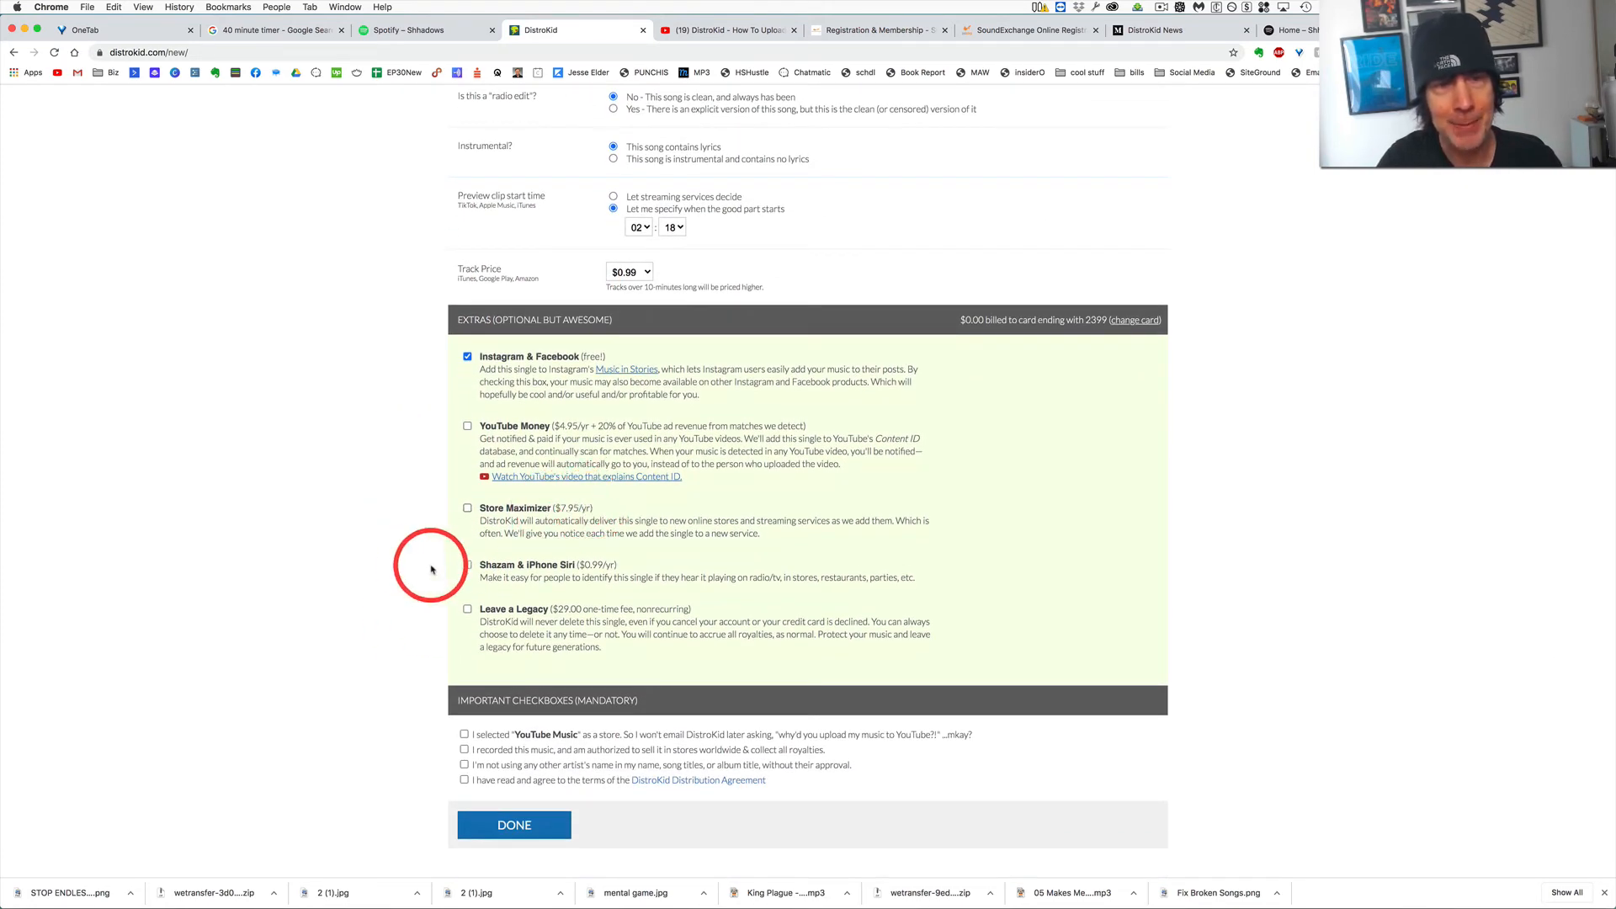
Try adding the Shazam & iPhone Siri extra, and remove it from the release.
scroll(436, 564, down, 1)
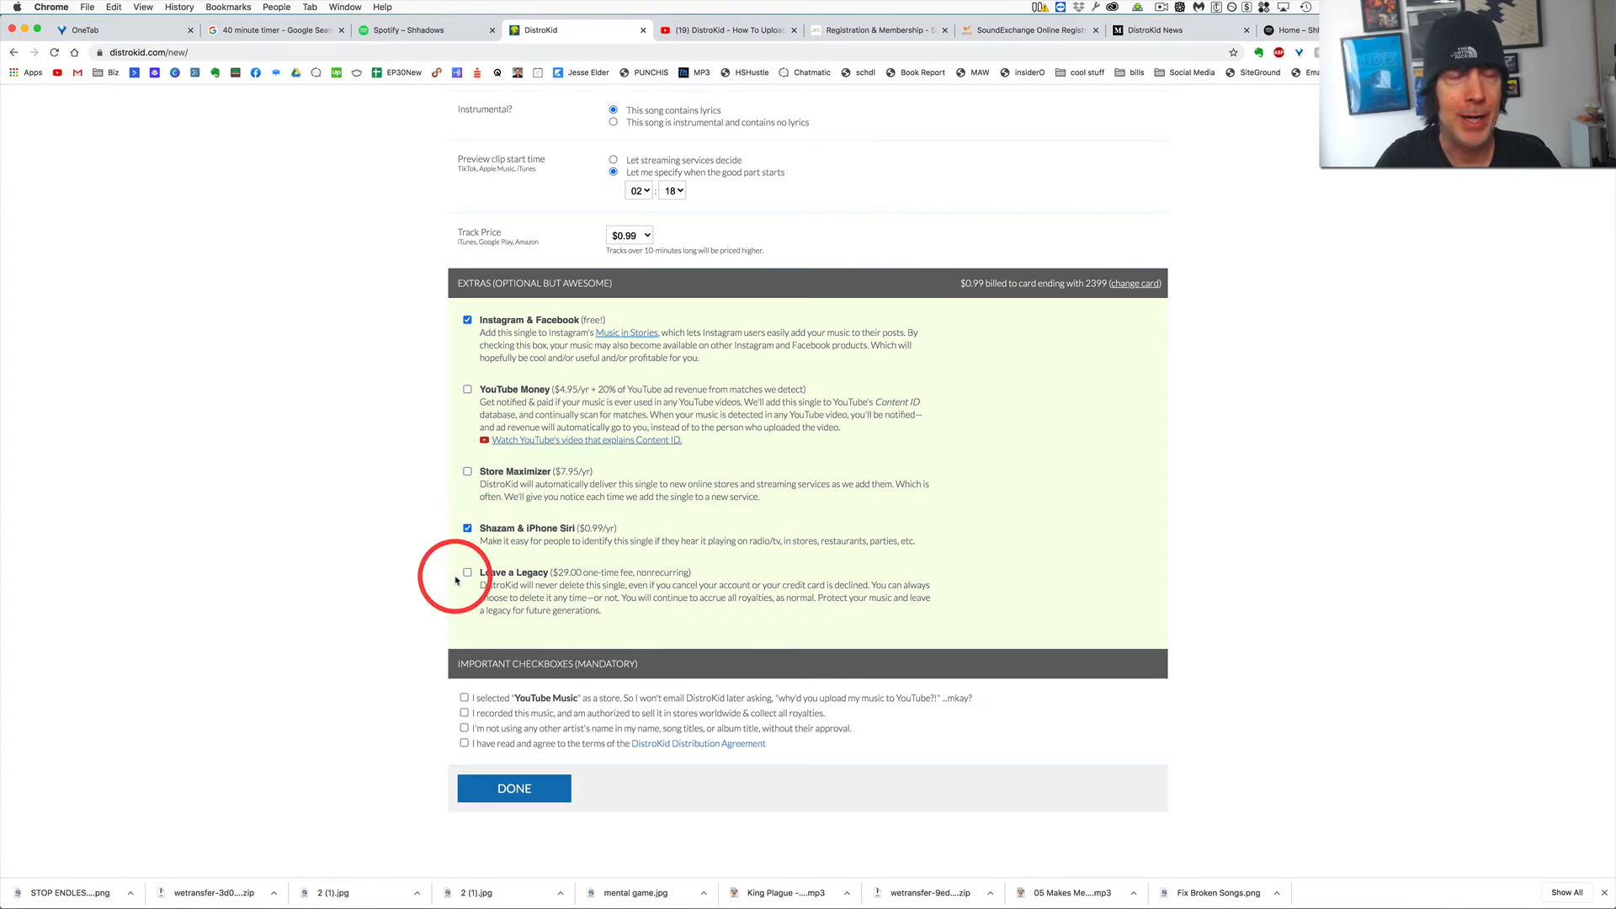
click(468, 530)
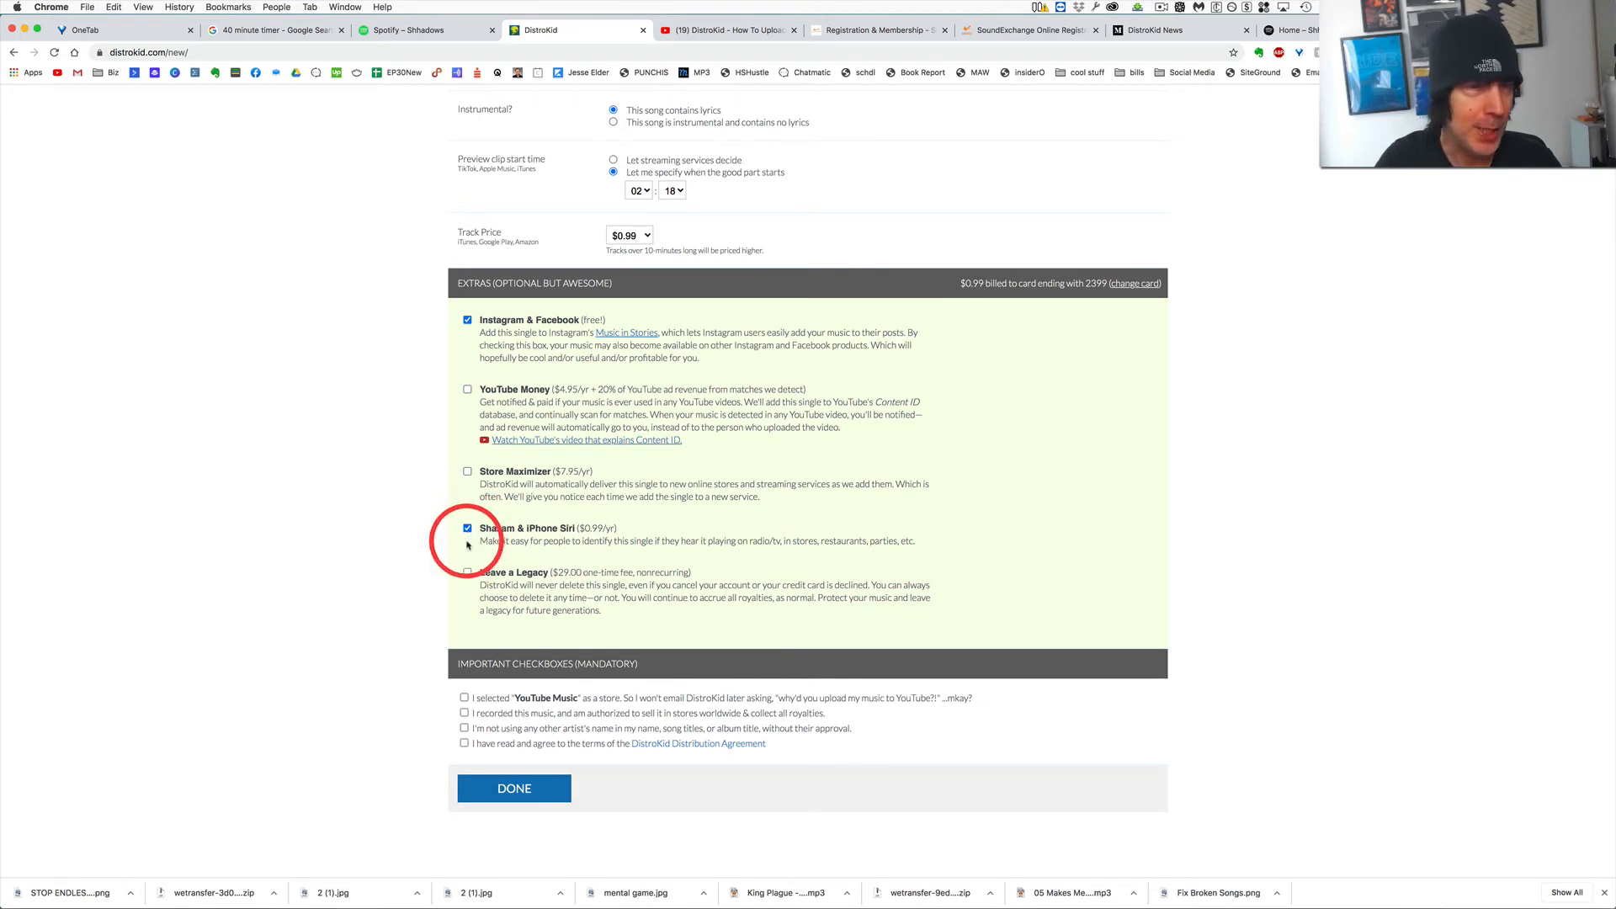
click(468, 529)
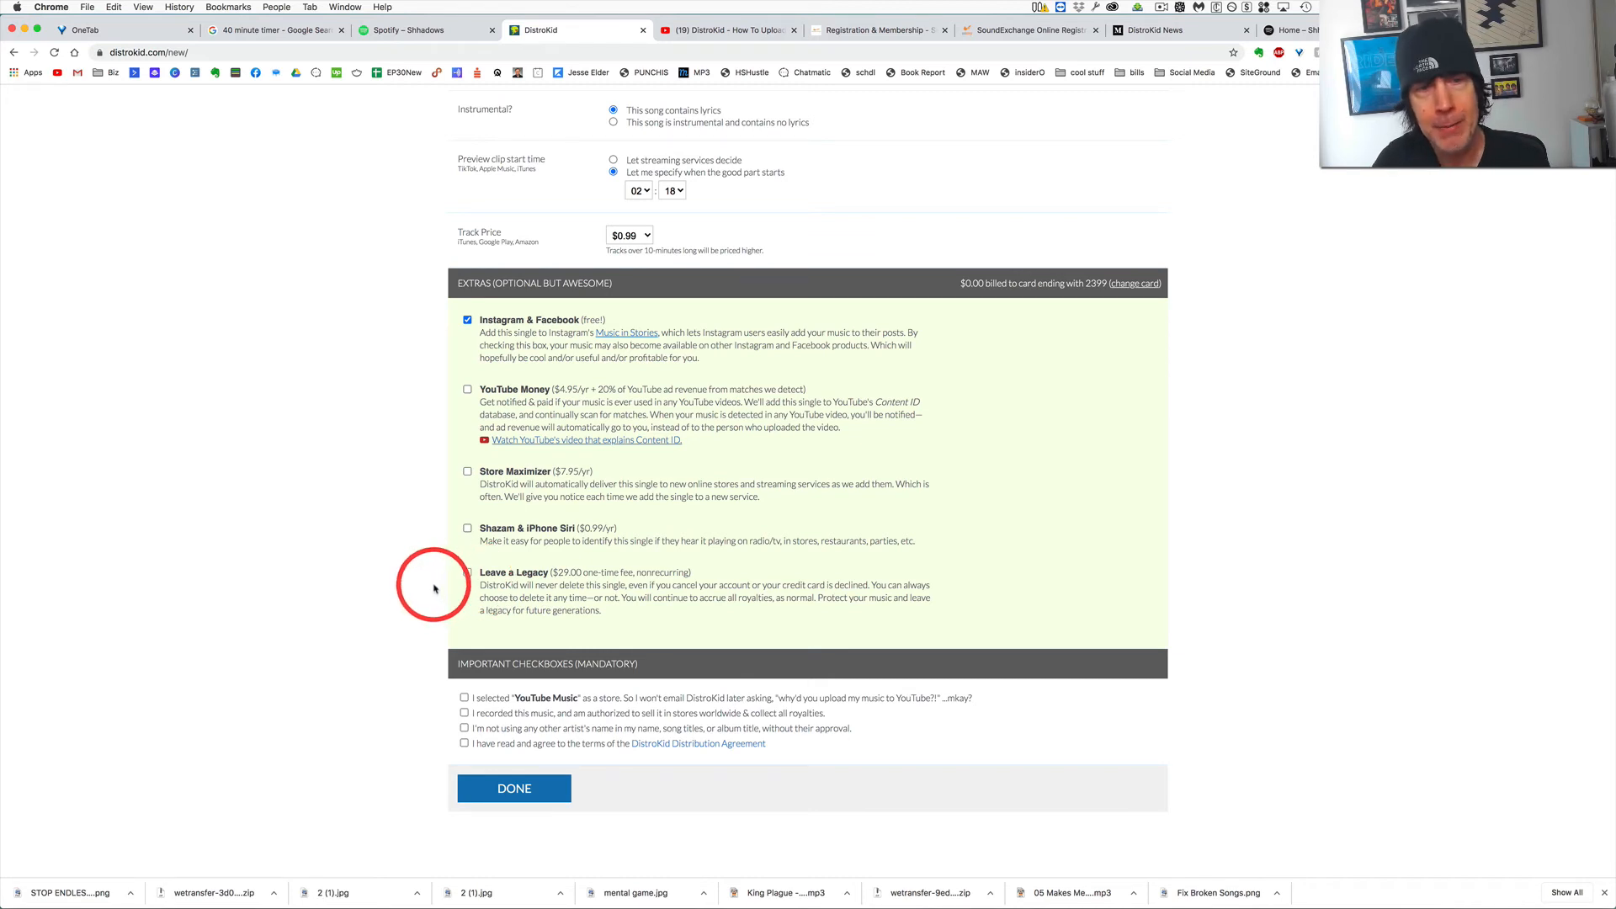
Accept all four mandatory declarations: YouTube Music selection, recording ownership, no unauthorised artist names, and the DistroKid Distribution Agreement.
scroll(396, 566, down, 5)
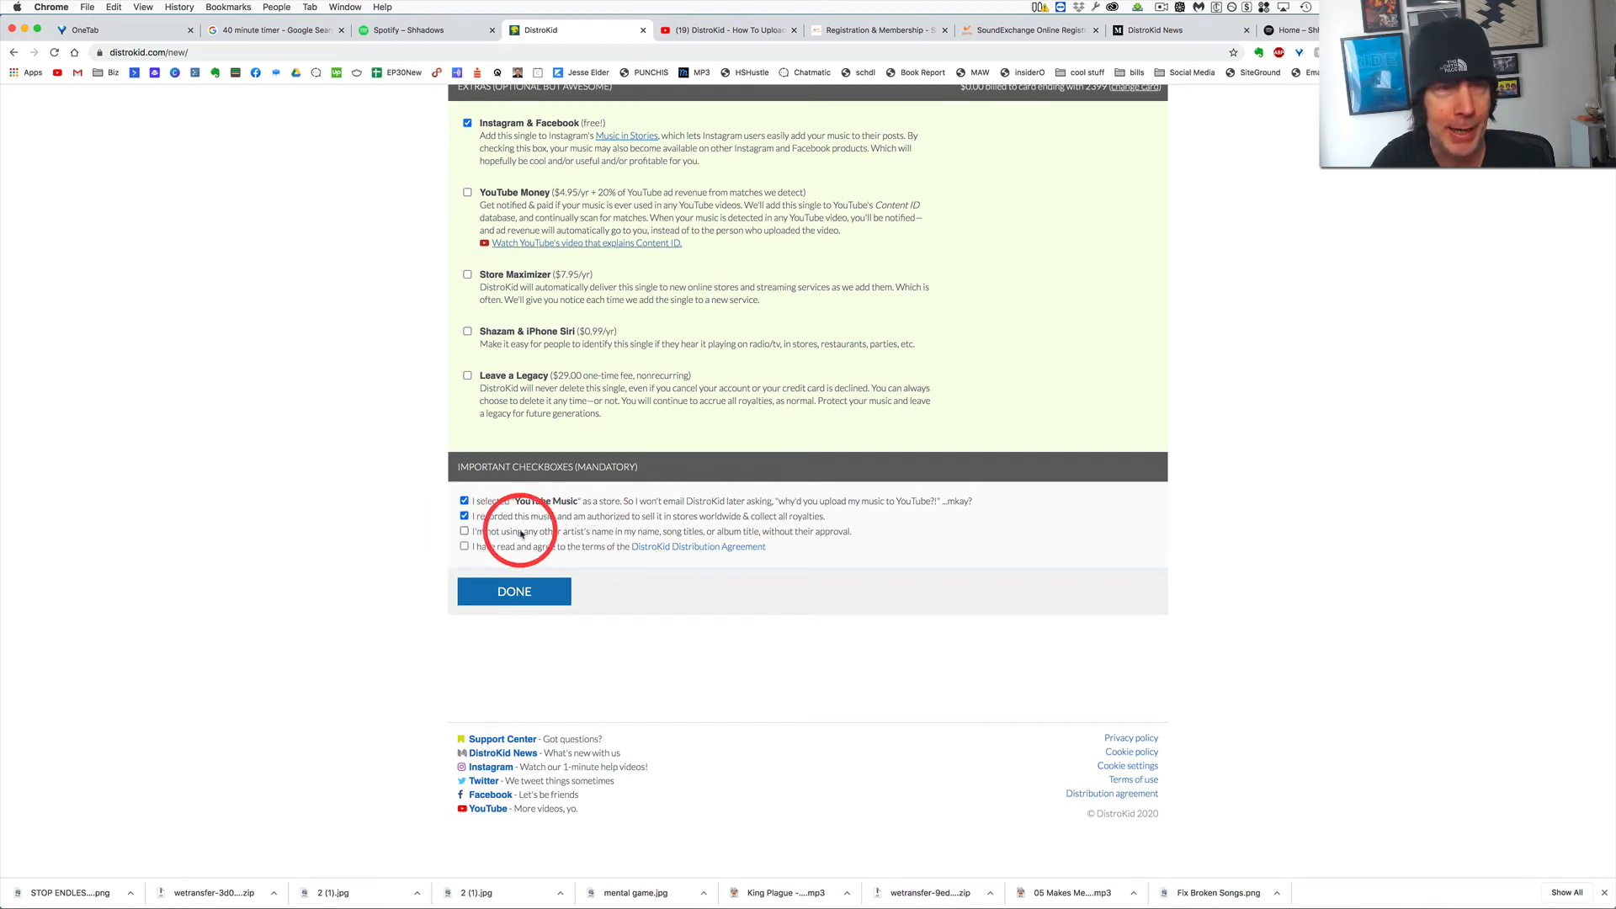
click(473, 531)
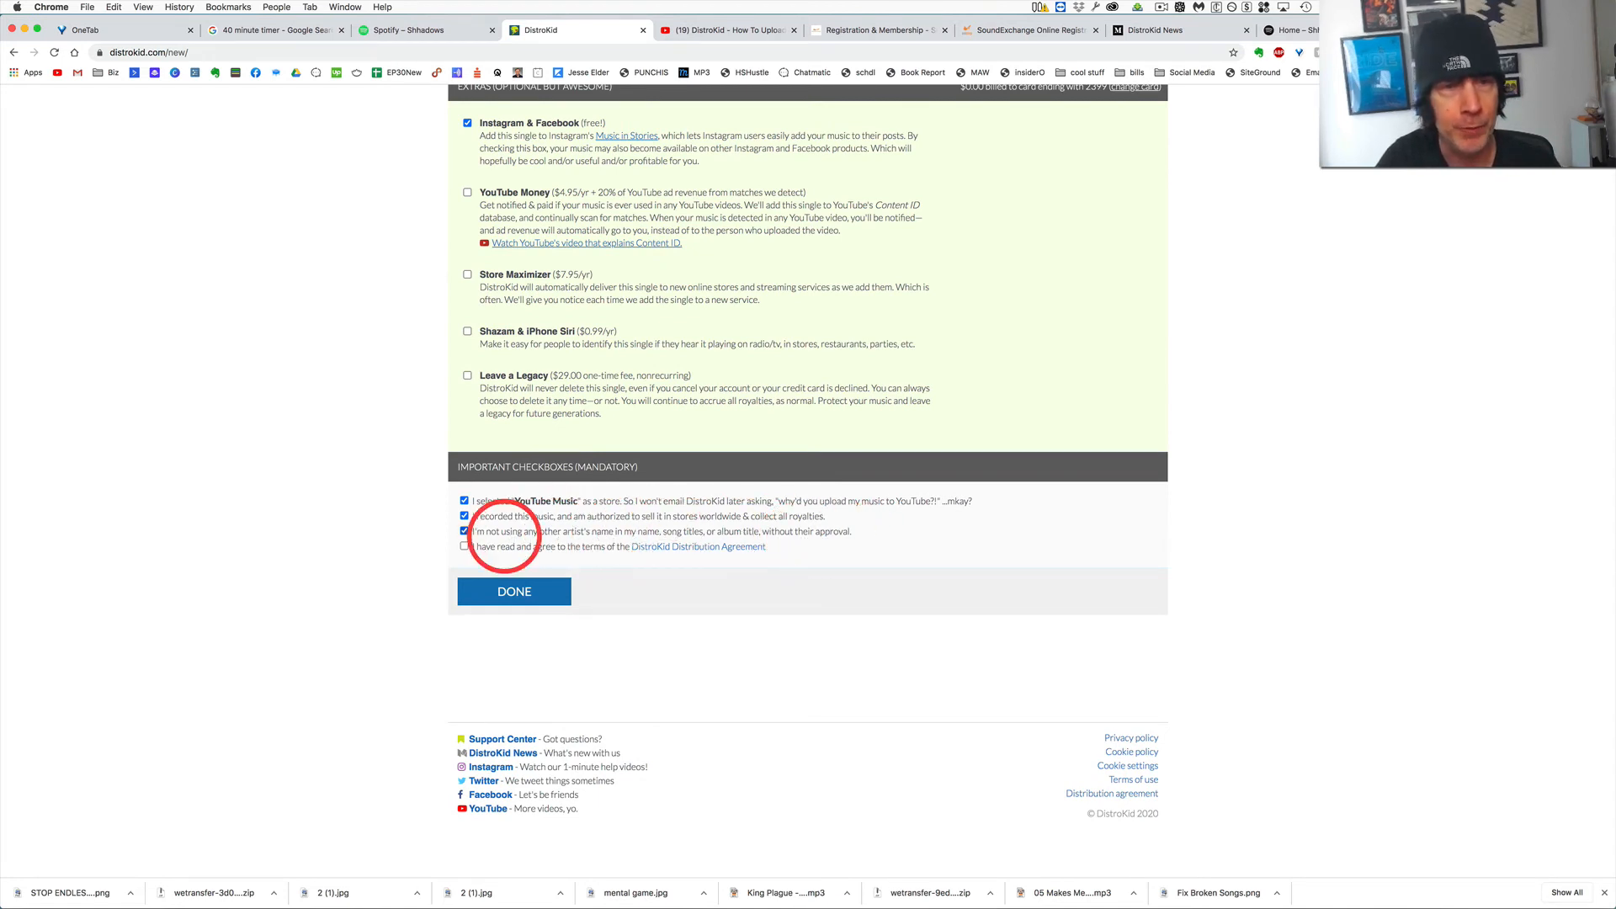
click(464, 548)
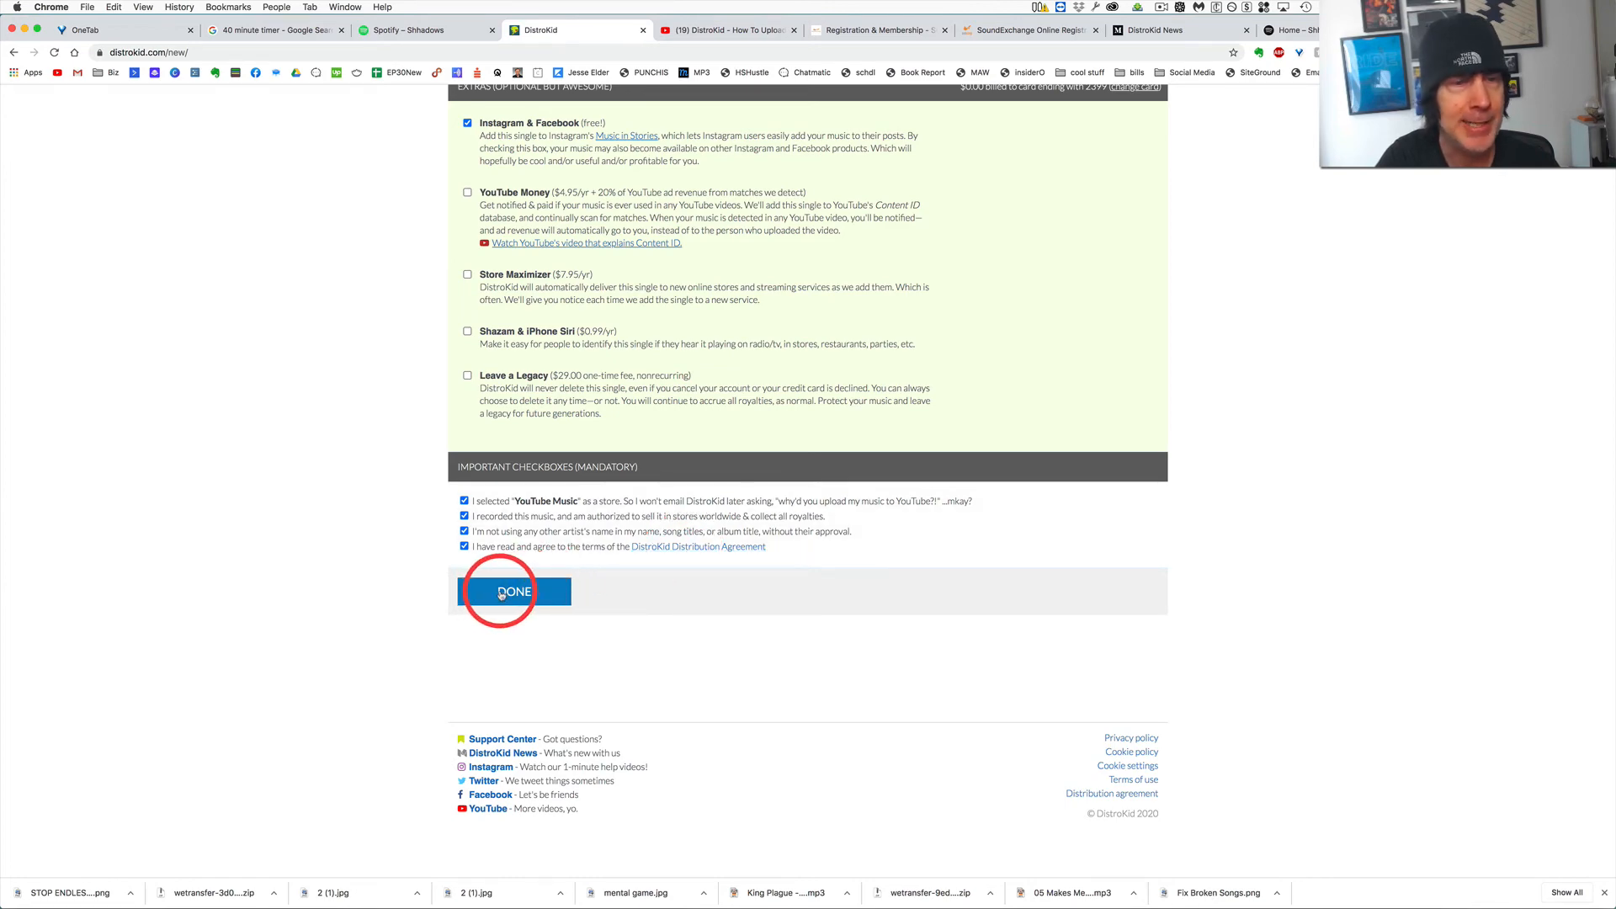
Open DistroKid's Meme Video Generator, leaving the upload form without submitting it.
scroll(368, 609, up, 20)
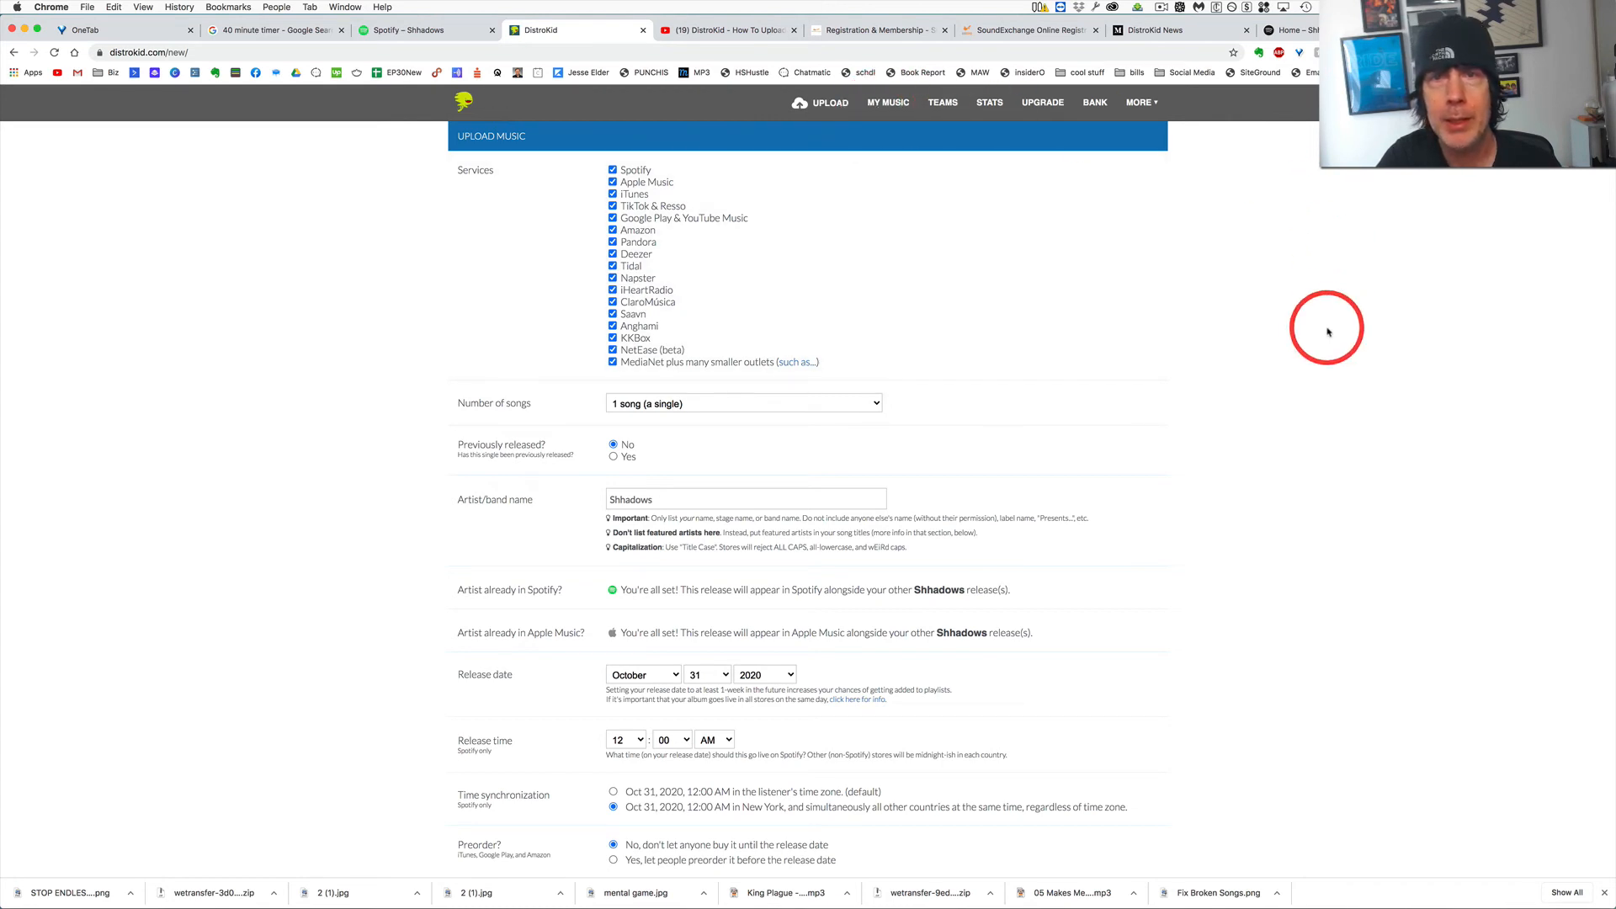
click(1153, 105)
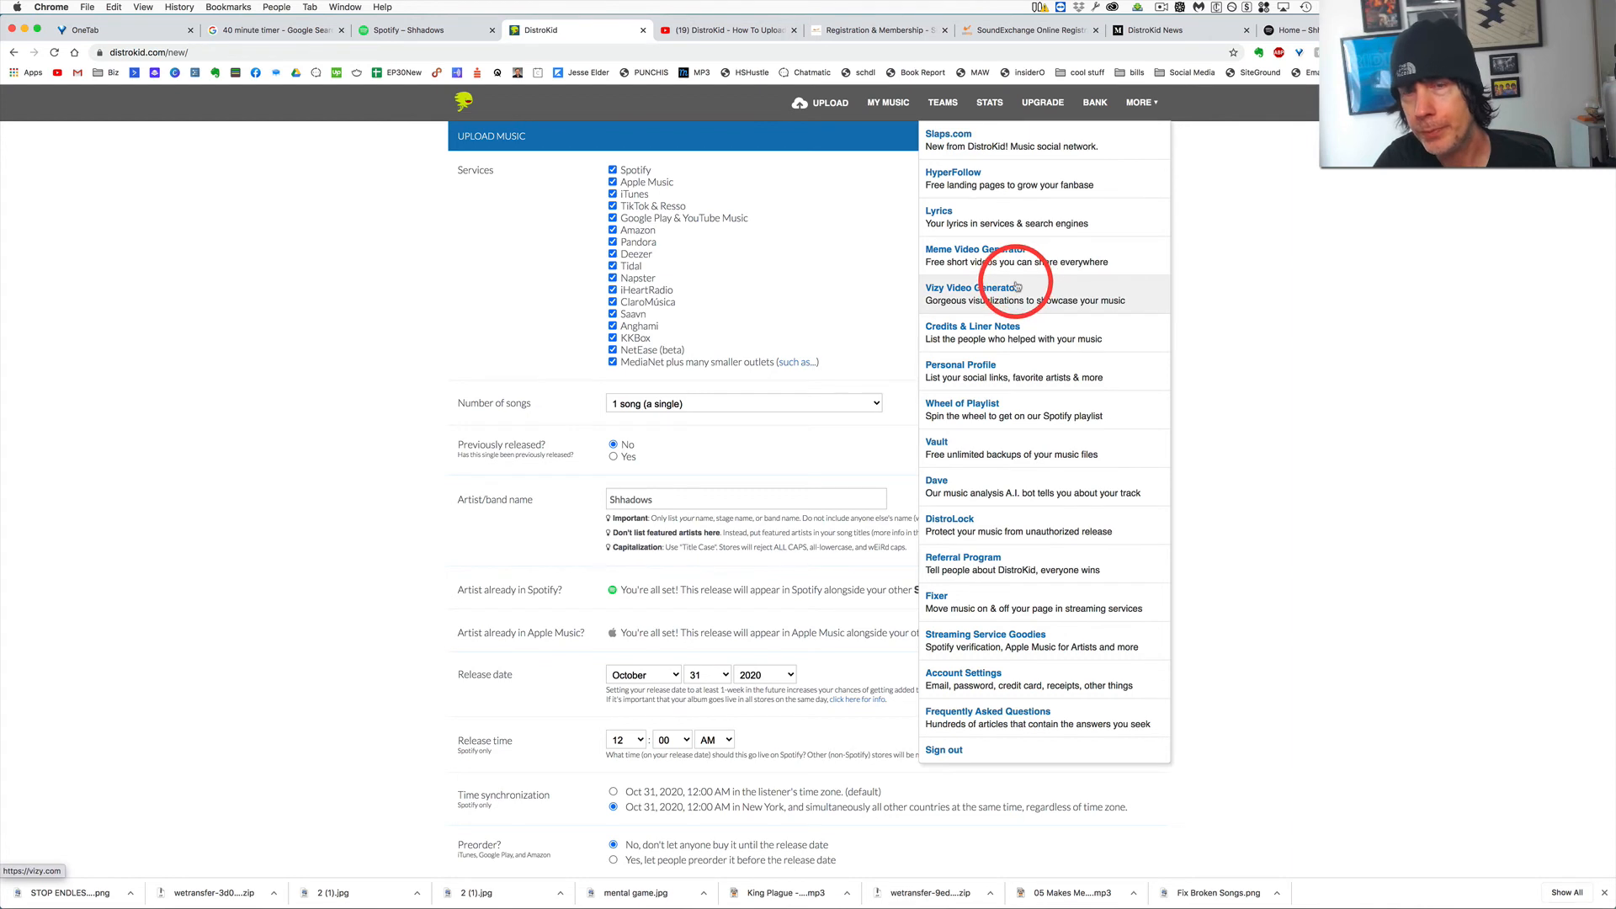
click(978, 256)
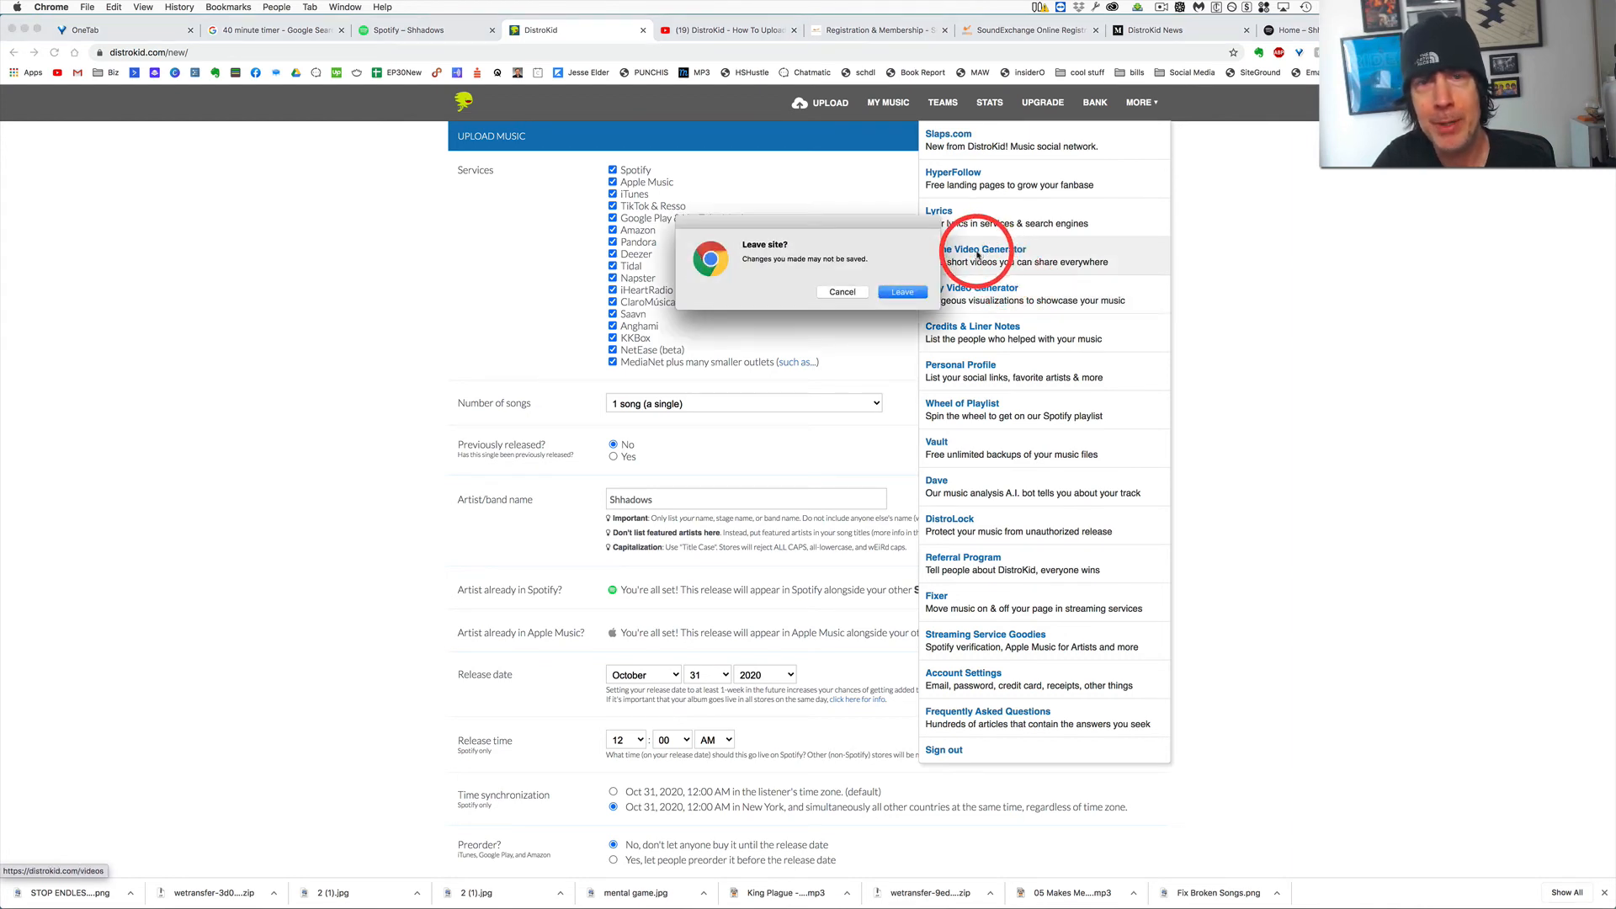
click(896, 294)
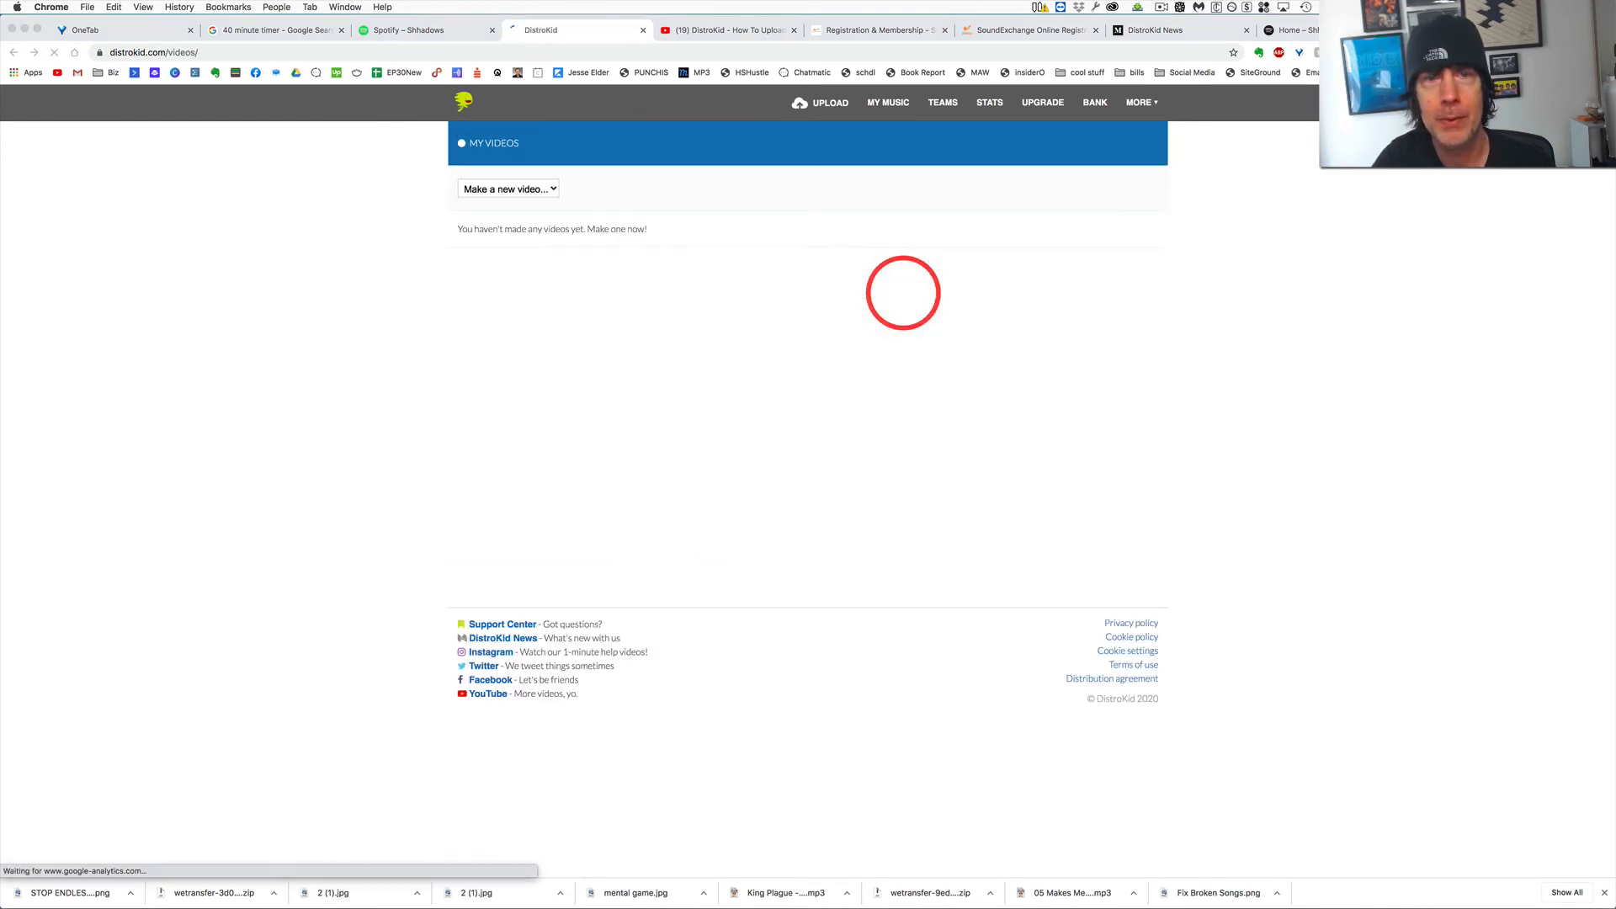
Generate a free Marcel meme video for "Don't Need Knives...To Cut You Up", with the song skipped to 01:30.
click(554, 189)
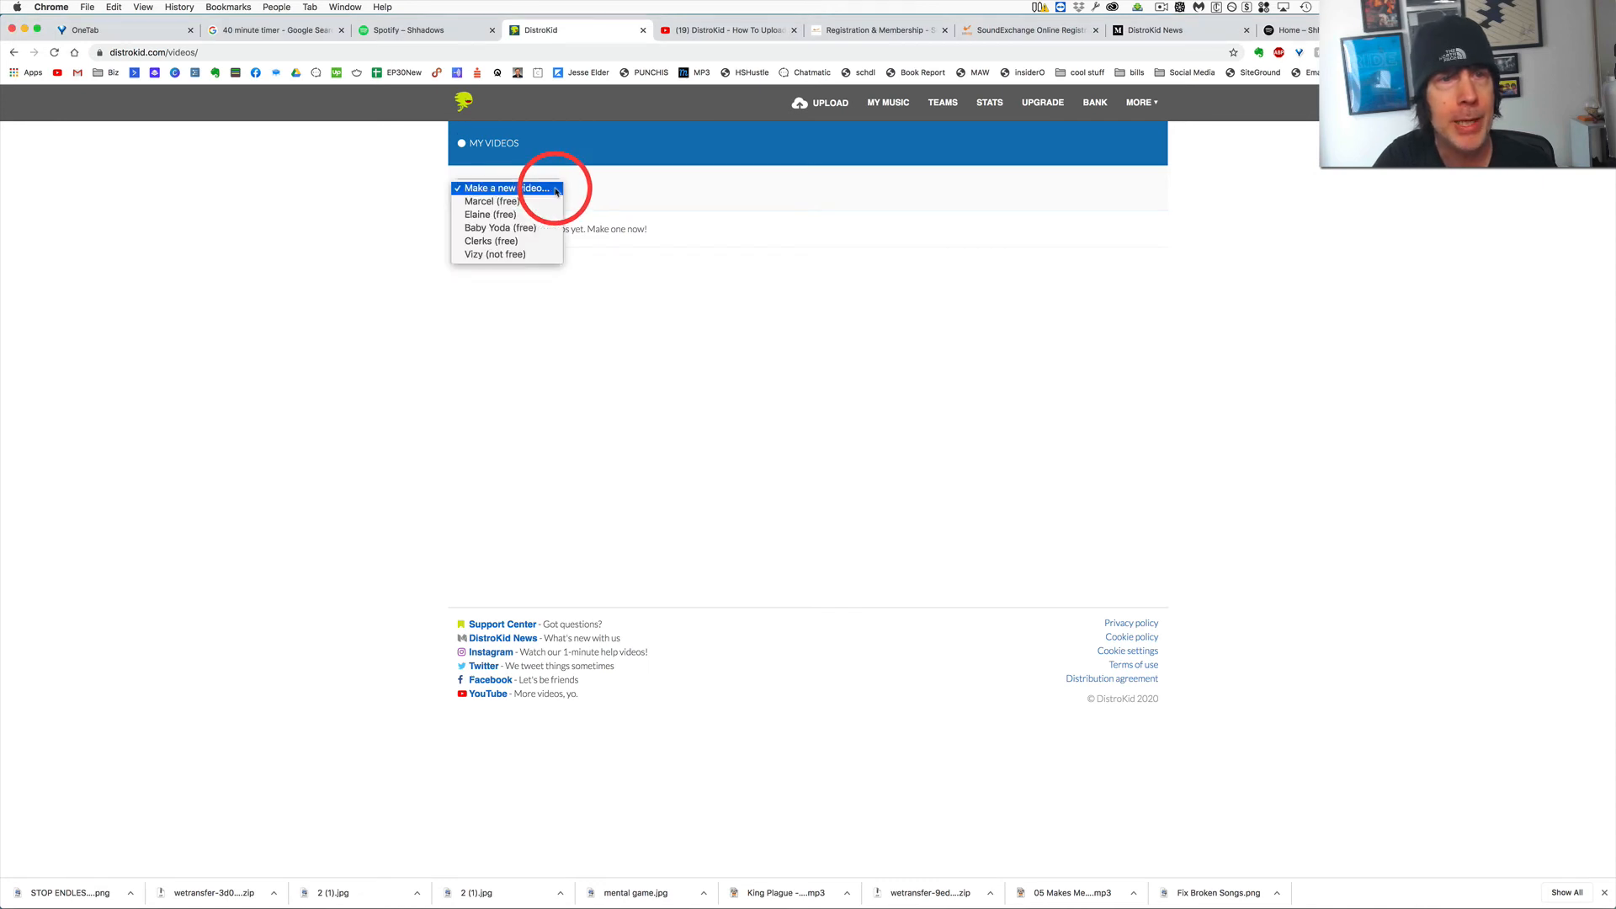
click(509, 205)
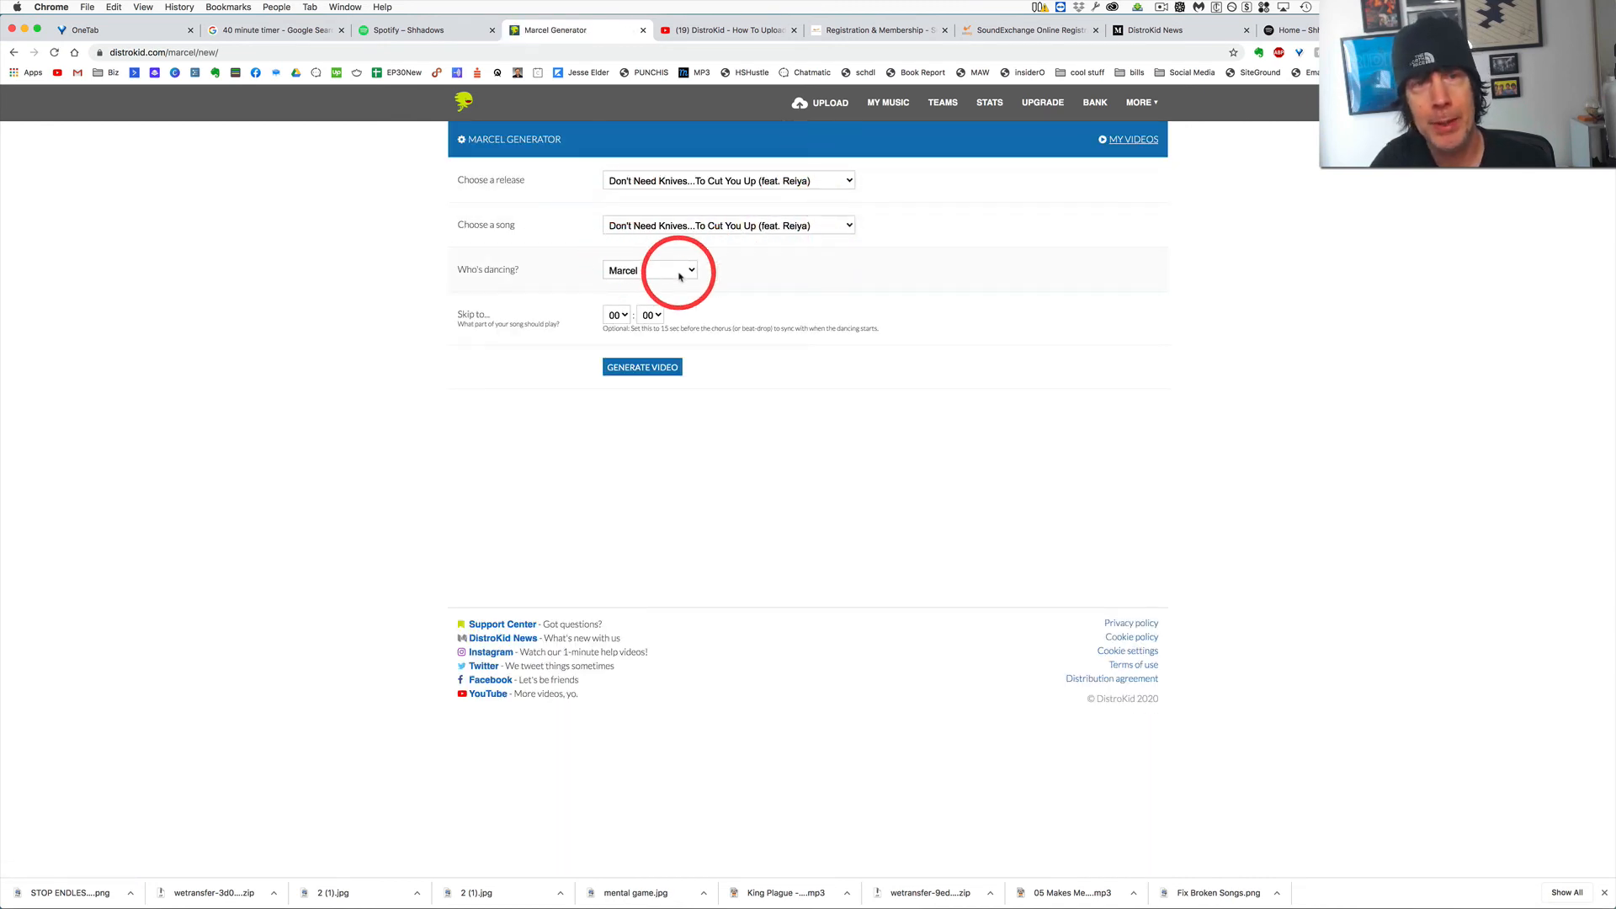
click(625, 317)
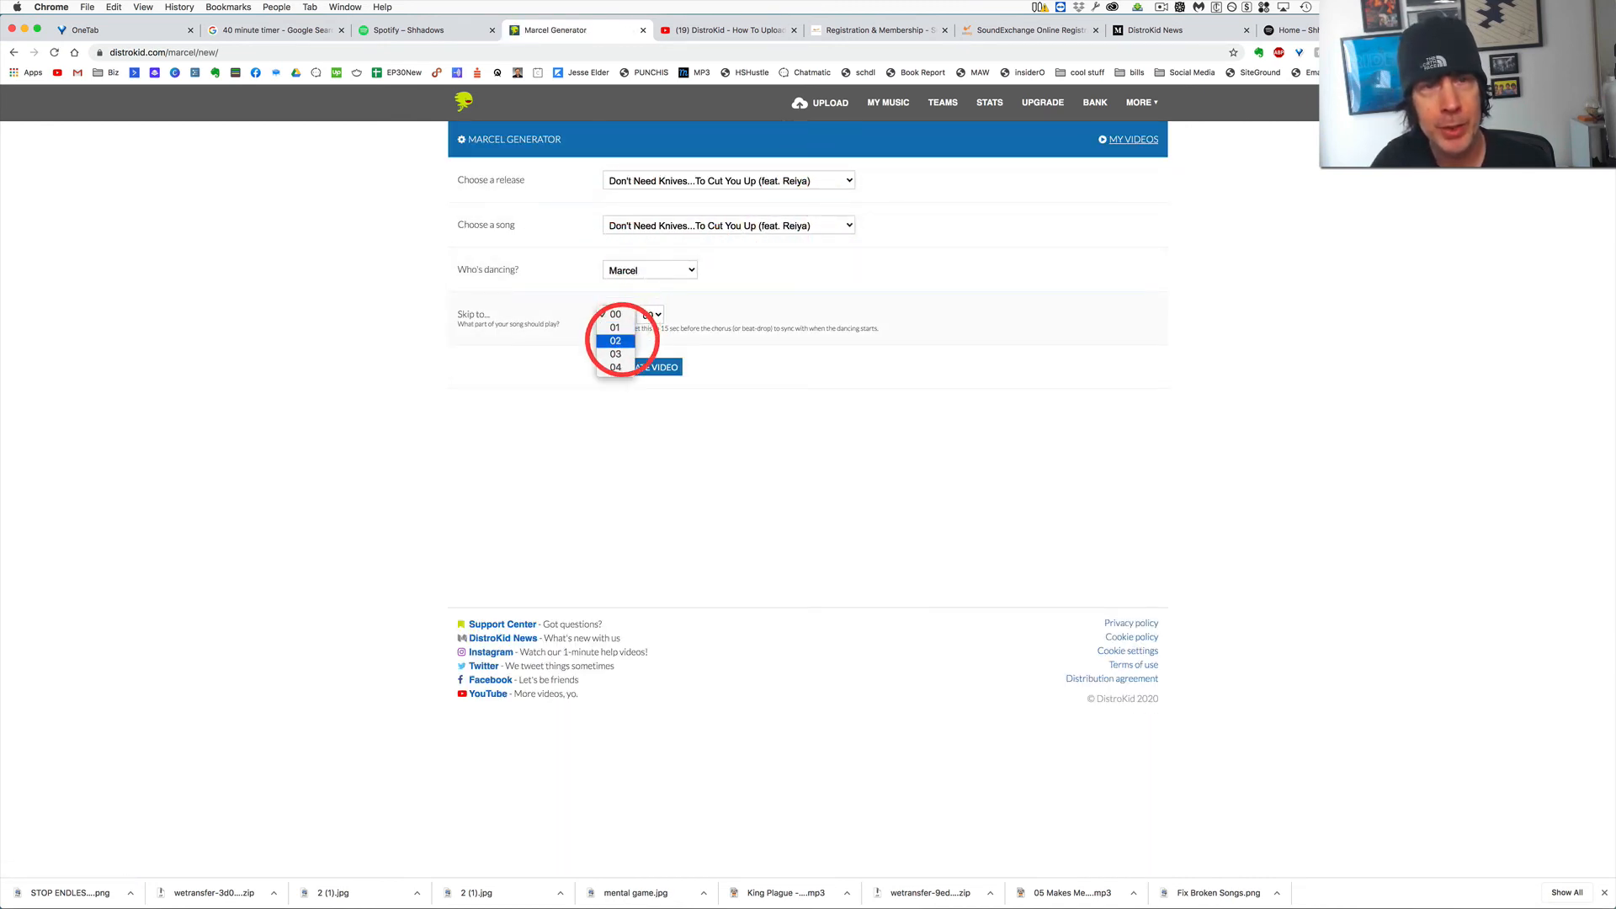
click(617, 329)
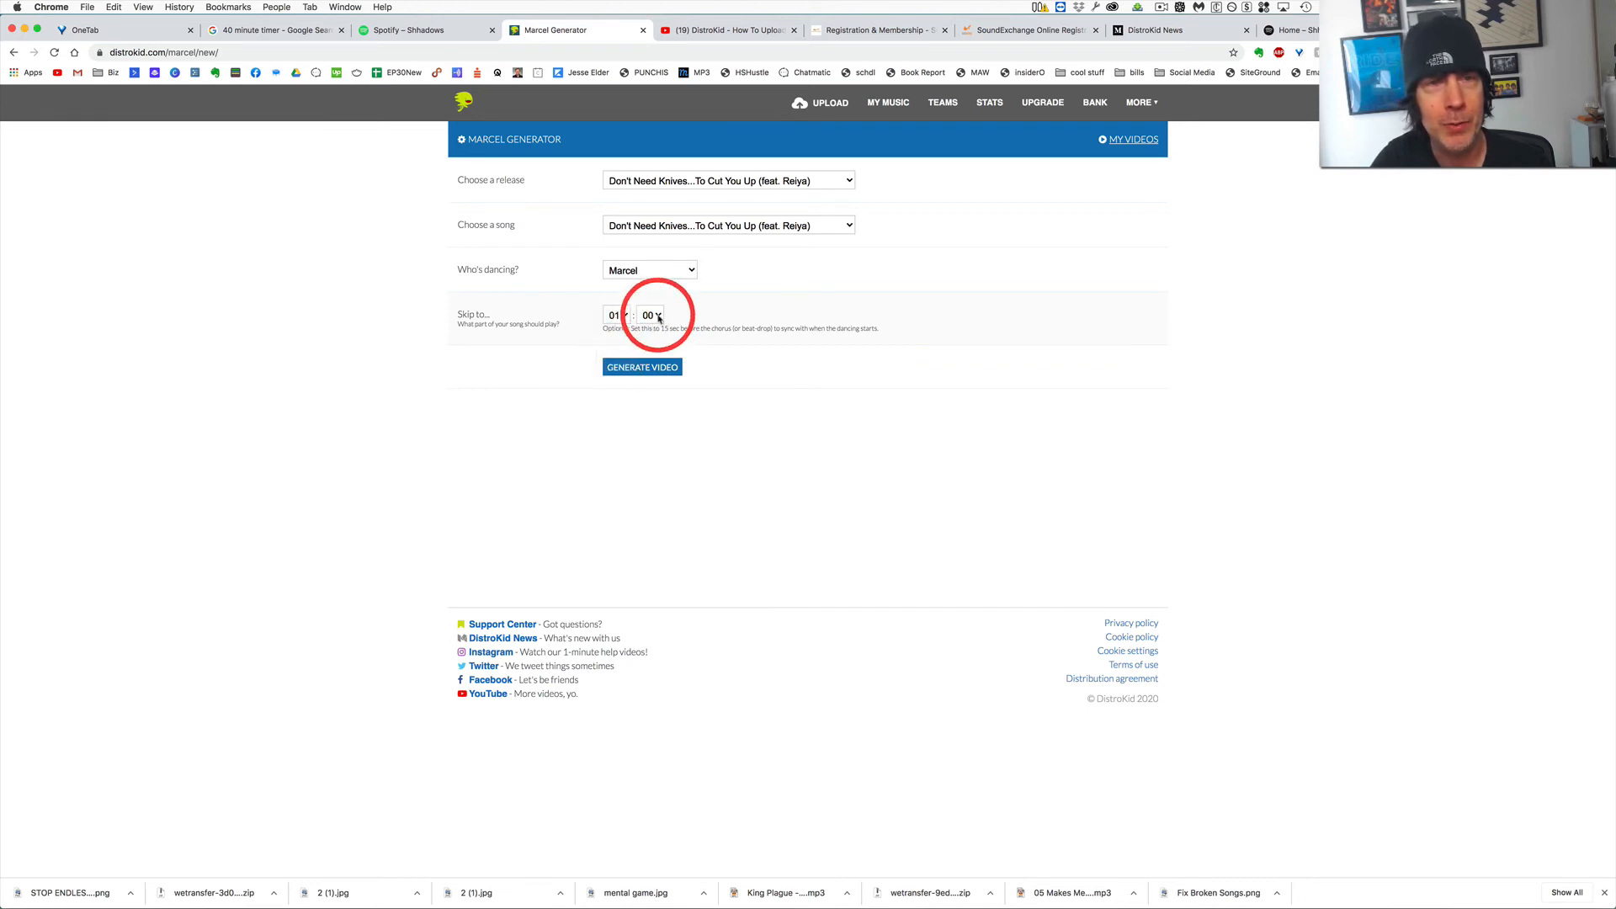
click(651, 316)
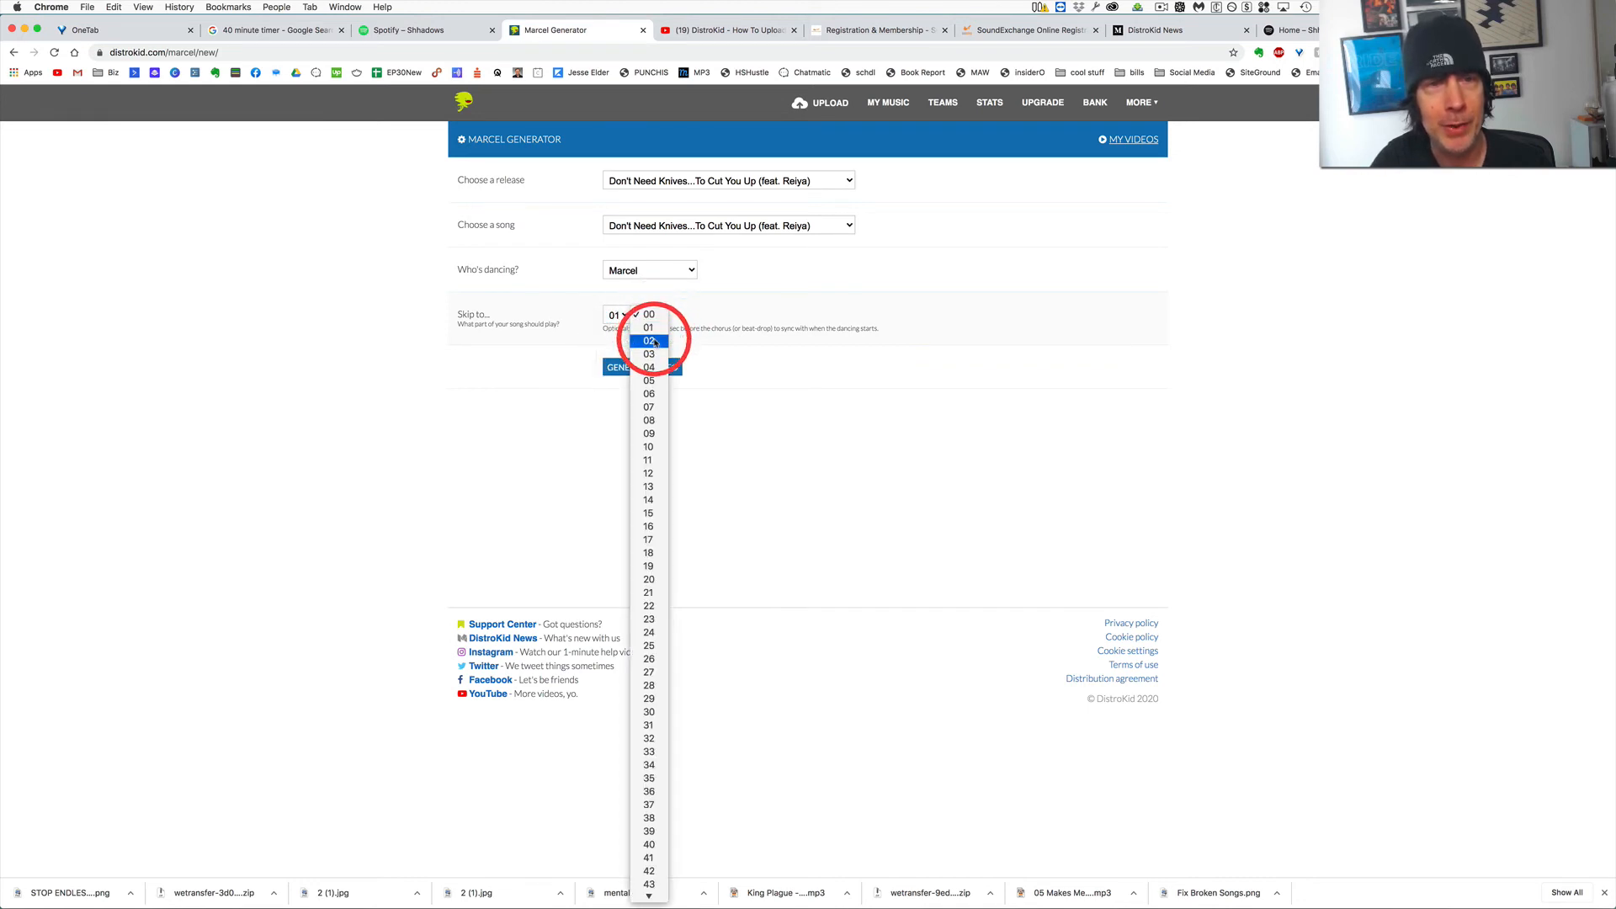
click(649, 712)
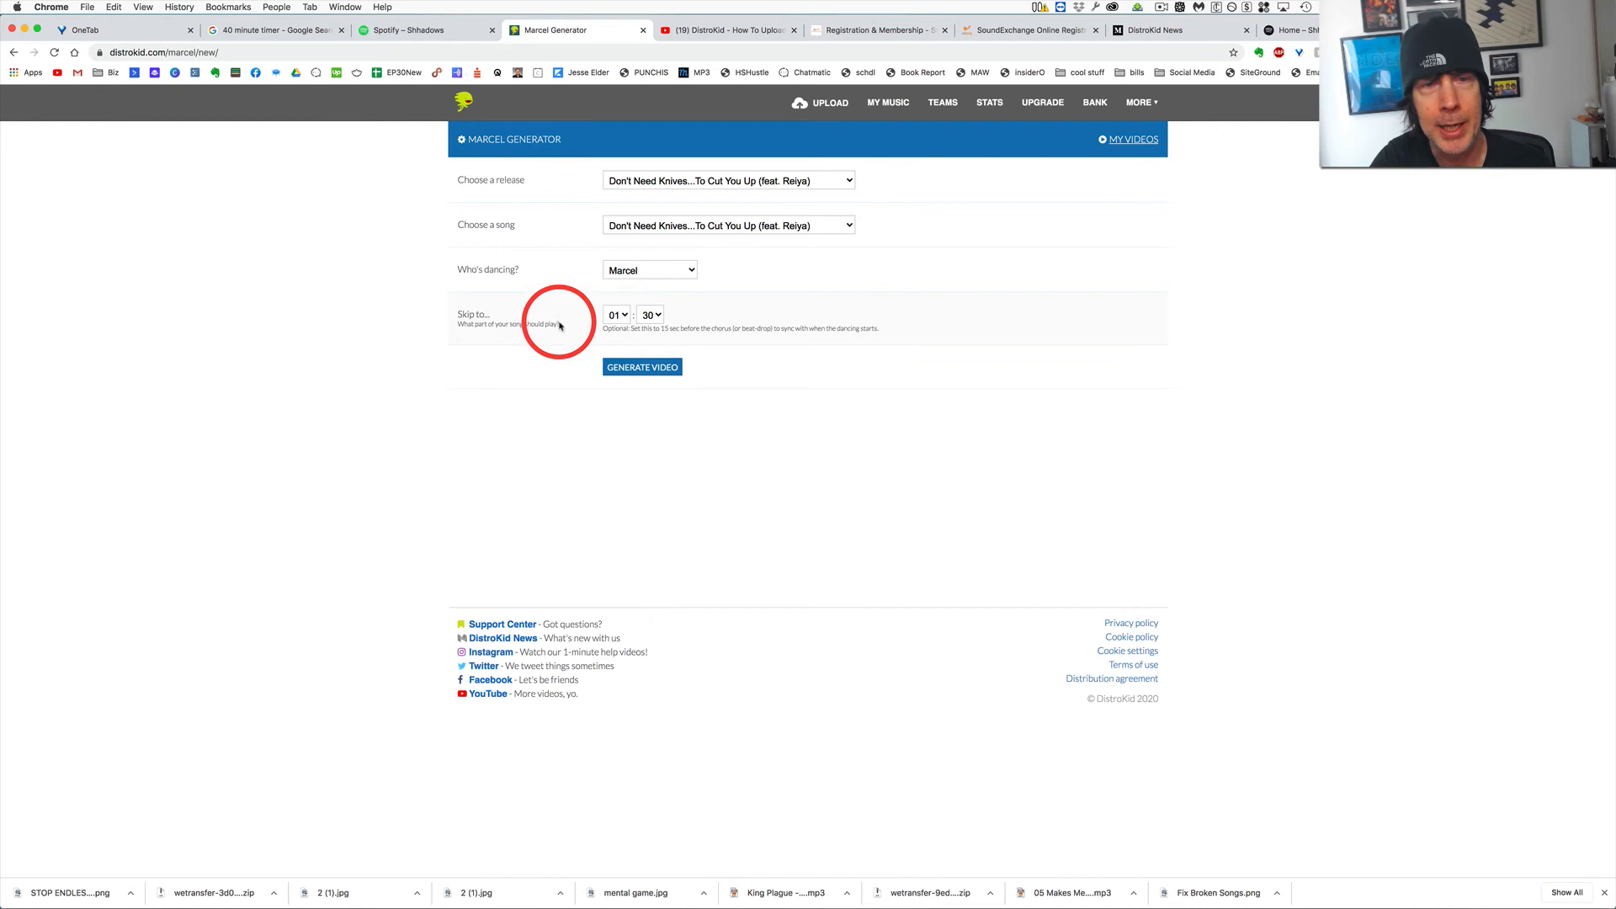
click(649, 371)
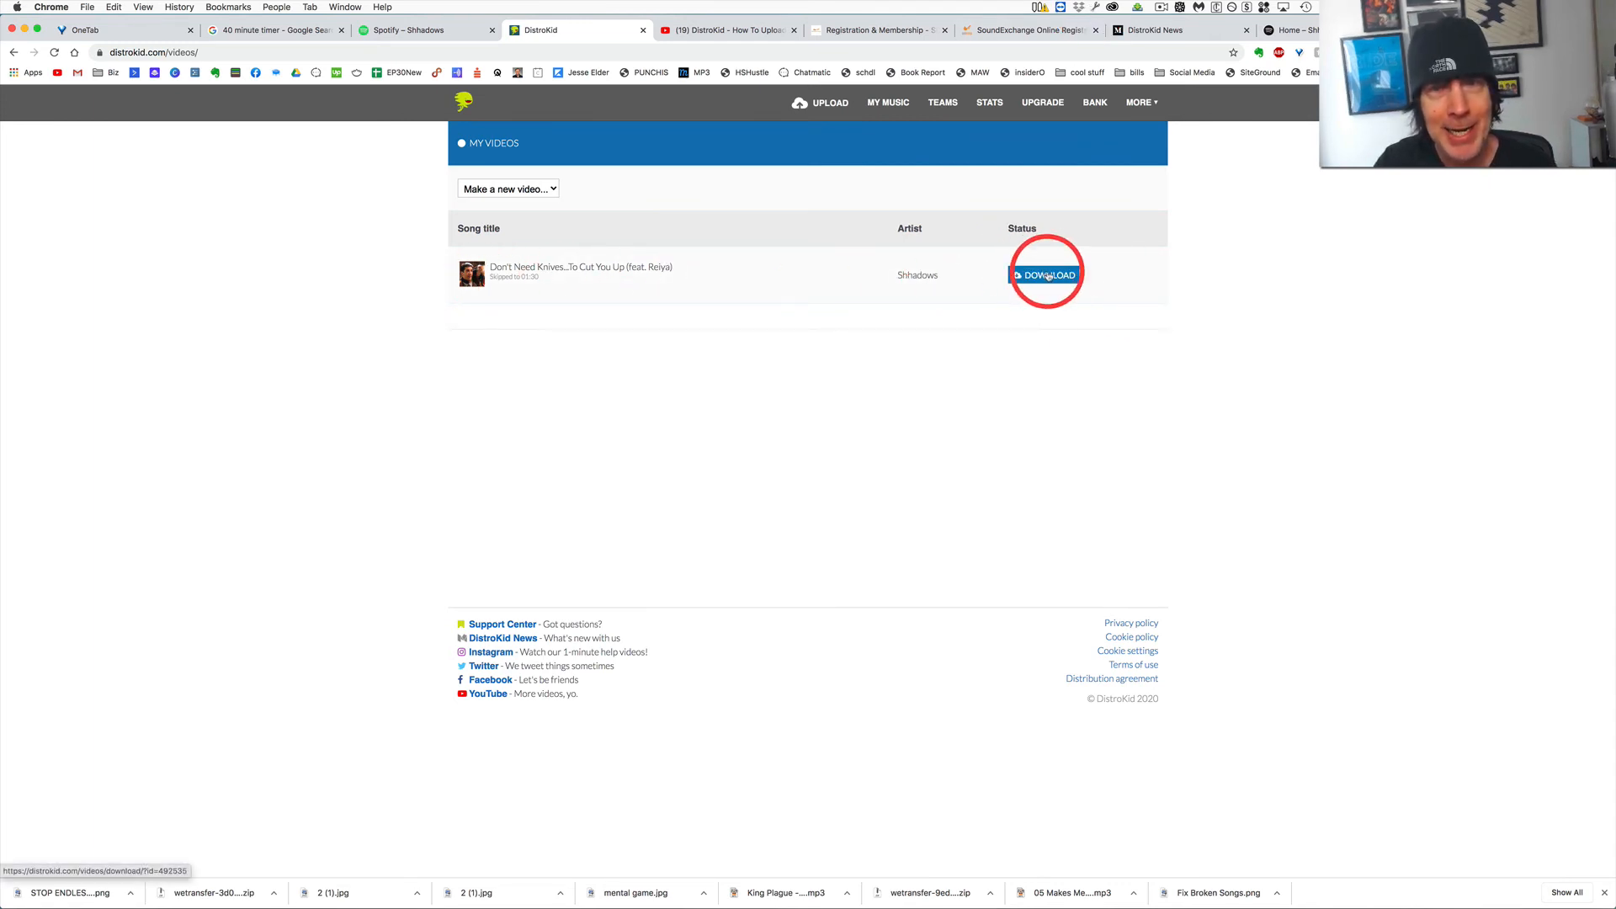
Check the other available video types, and download the generated Marcel video and reveal its file in the Downloads folder.
click(552, 189)
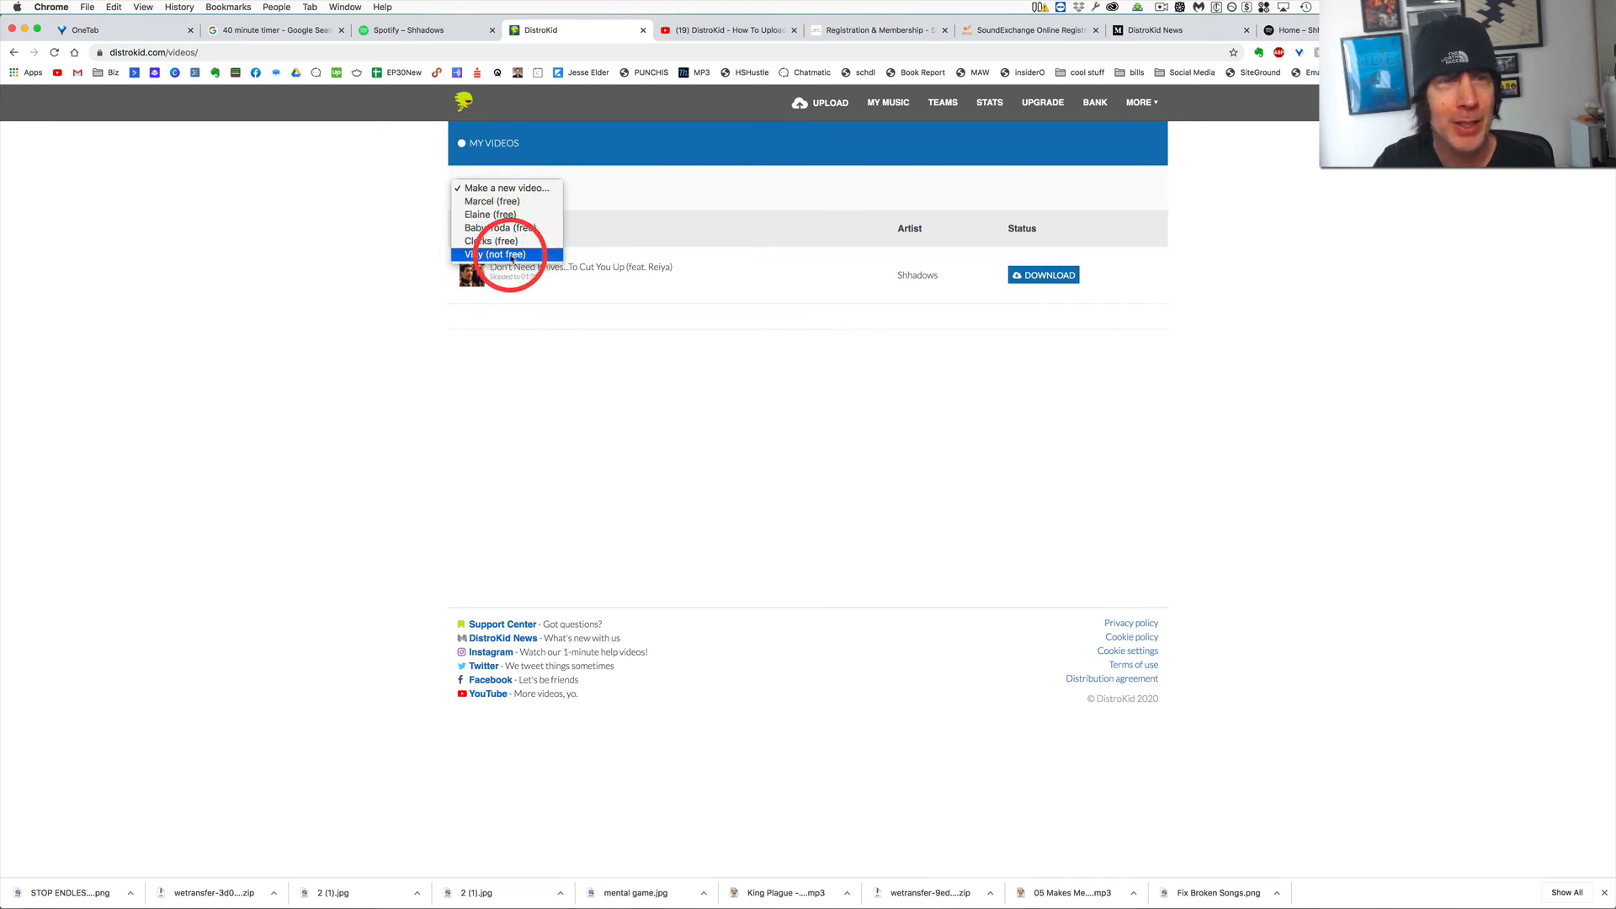
click(247, 202)
click(1052, 281)
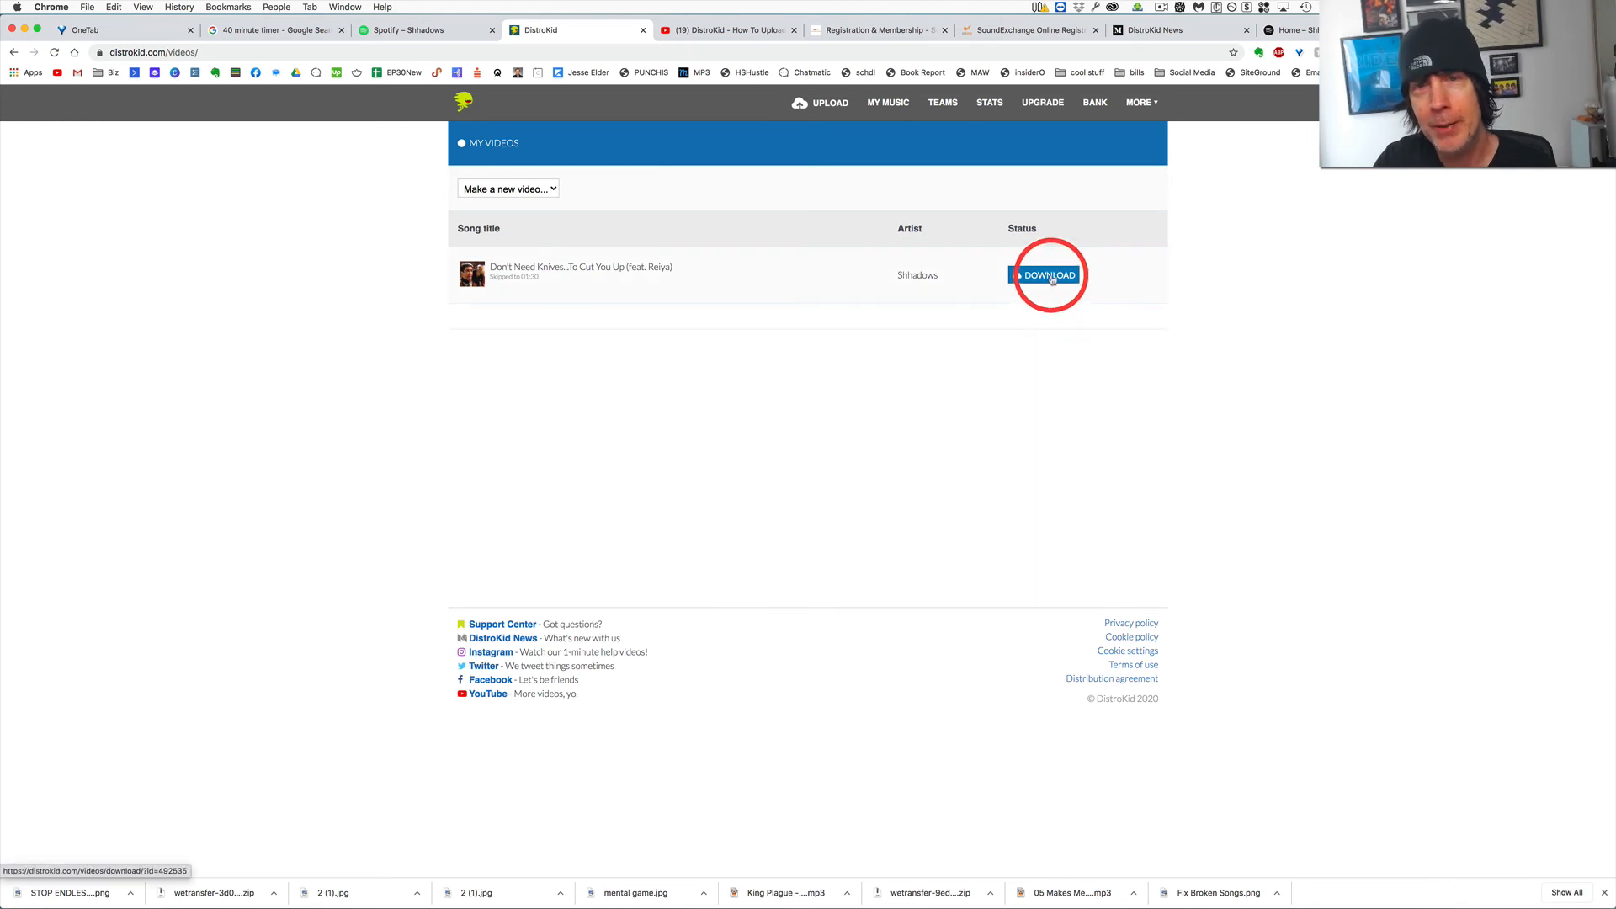
click(56, 861)
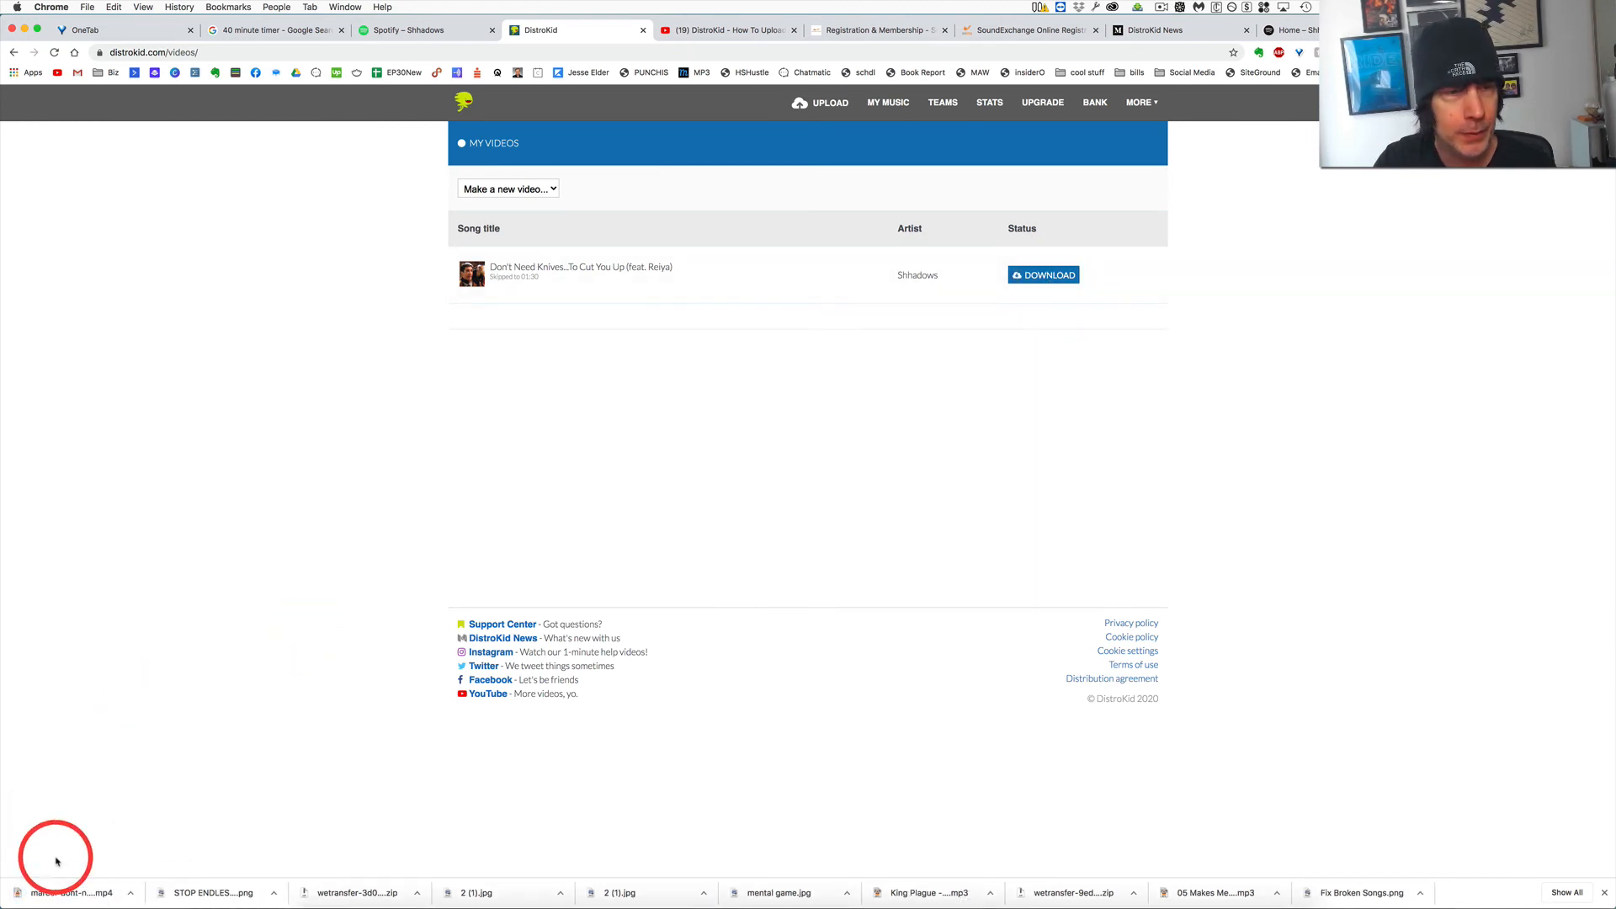
click(130, 893)
click(160, 879)
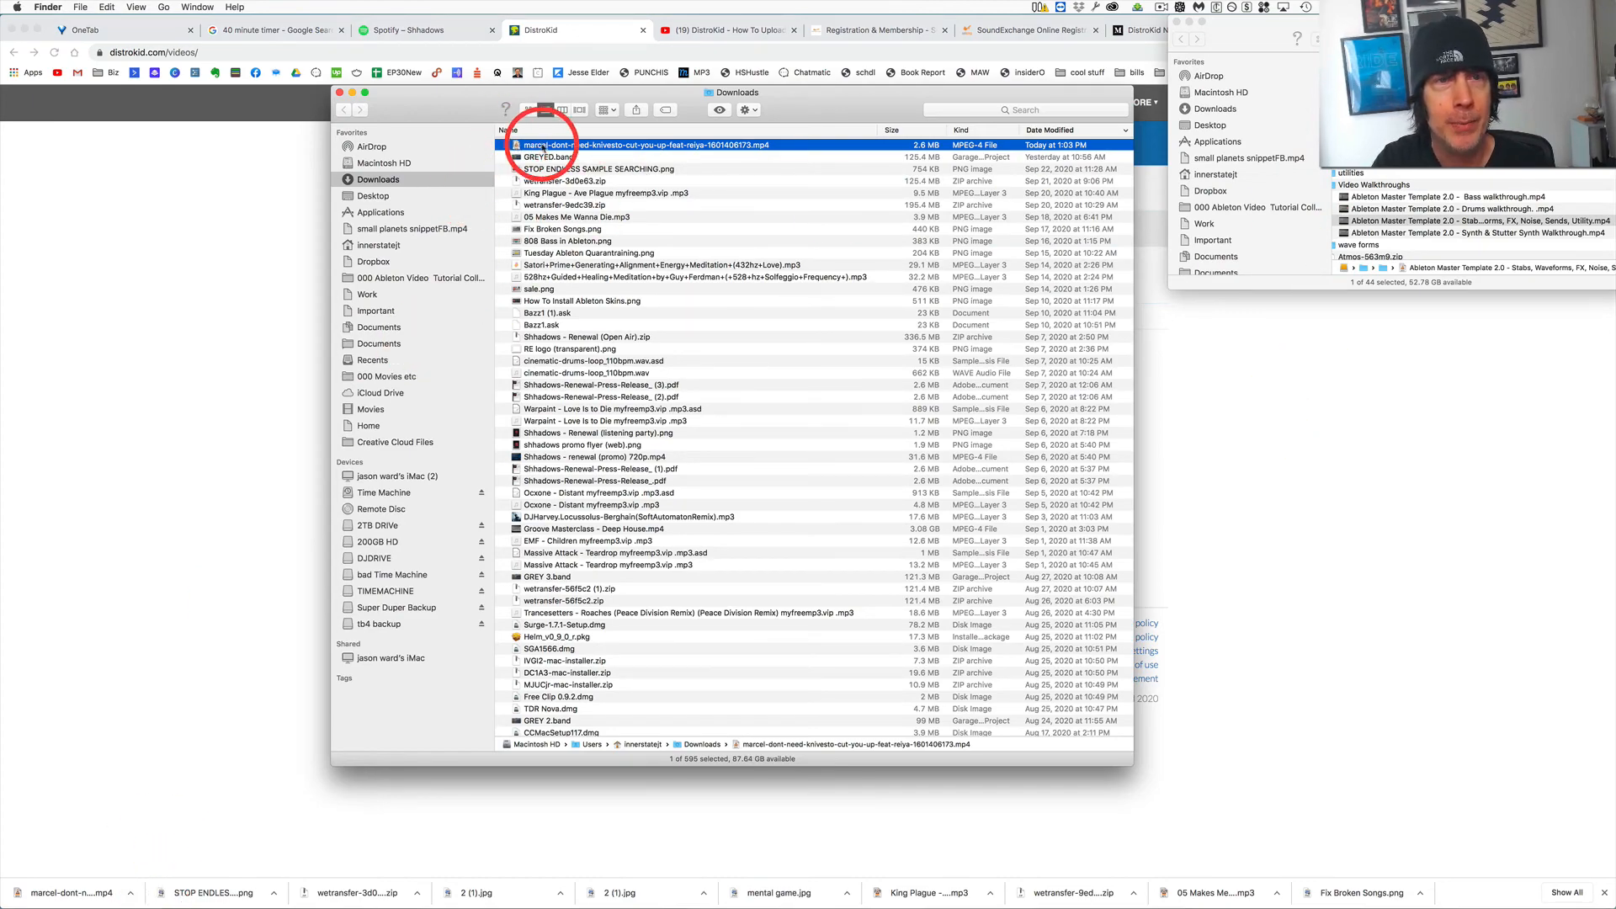
Preview the downloaded Marcel MP4 video, and go back to DistroKid's My Videos page.
key(space)
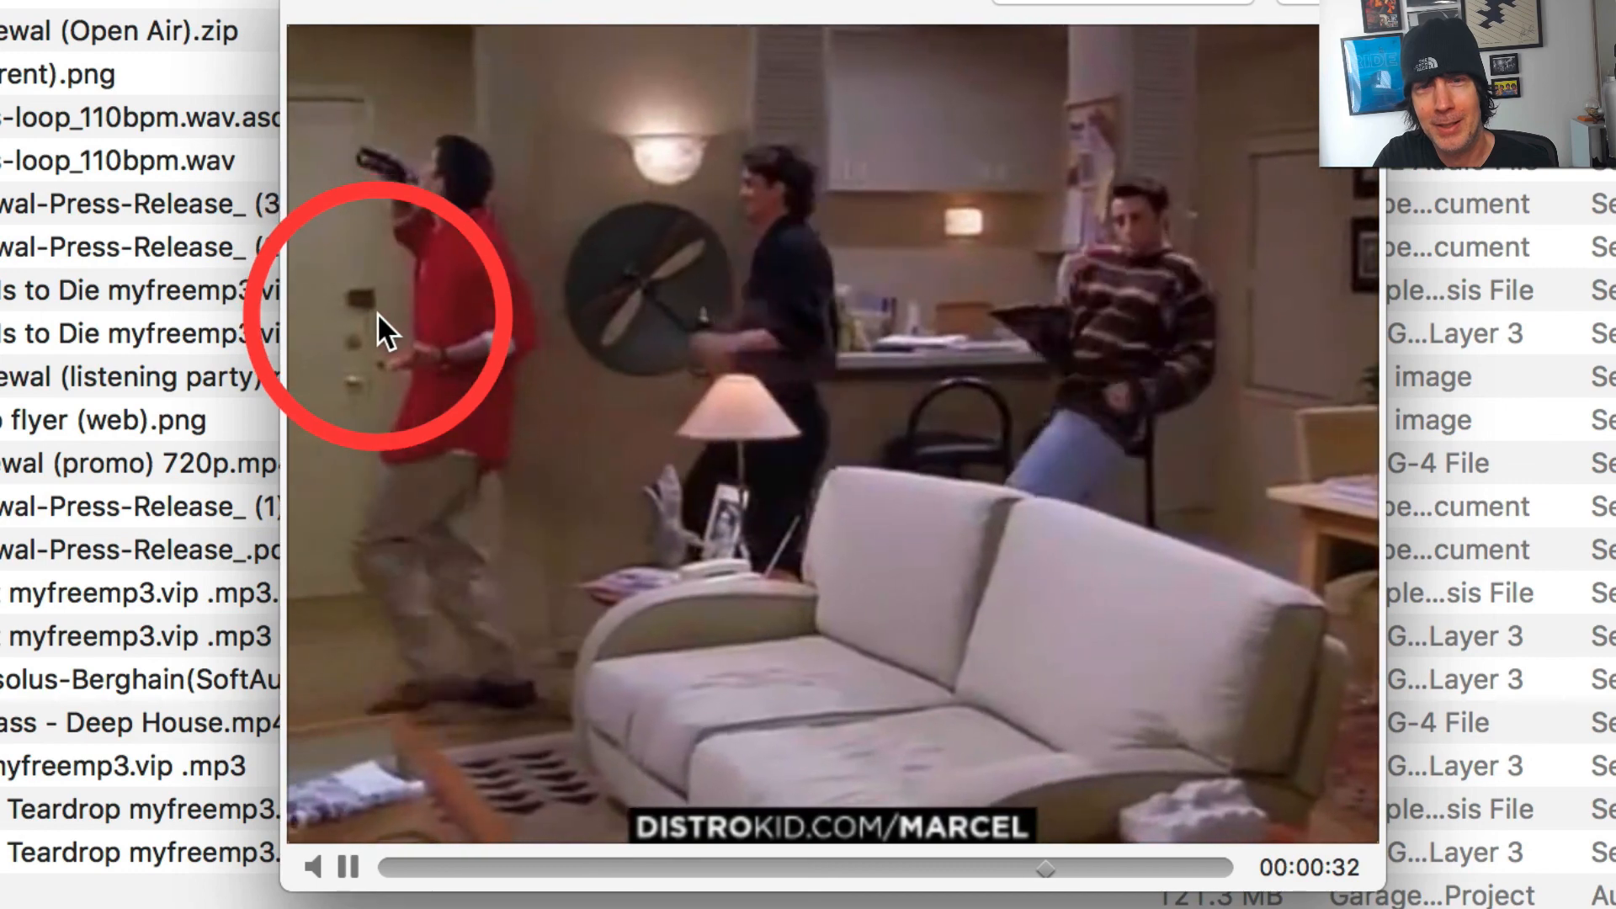
key(space)
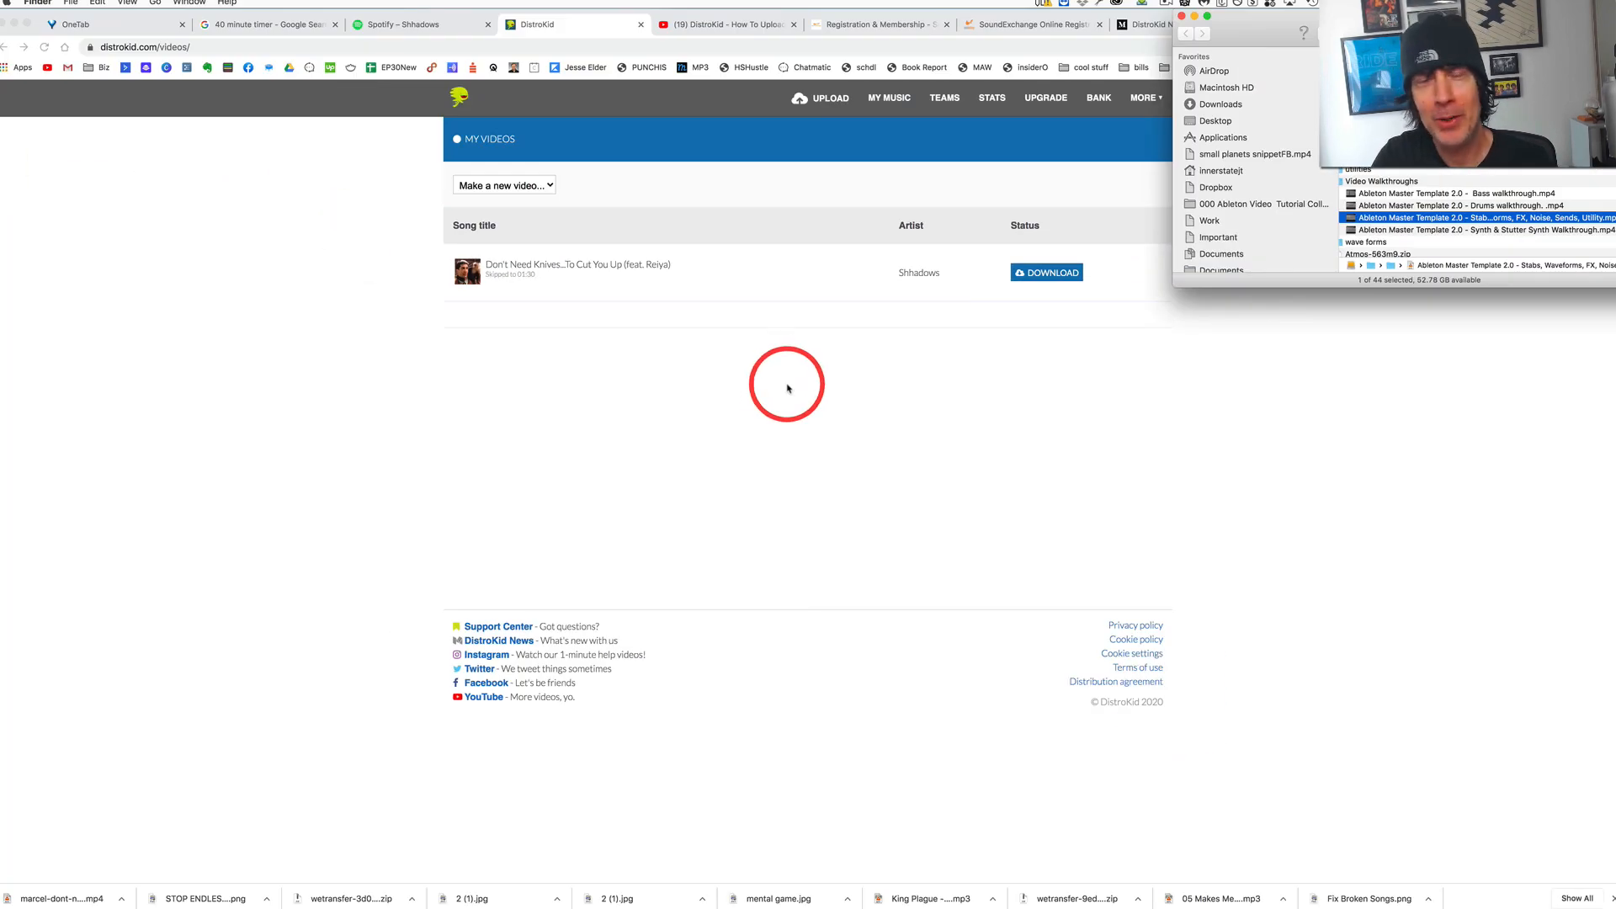
click(1194, 17)
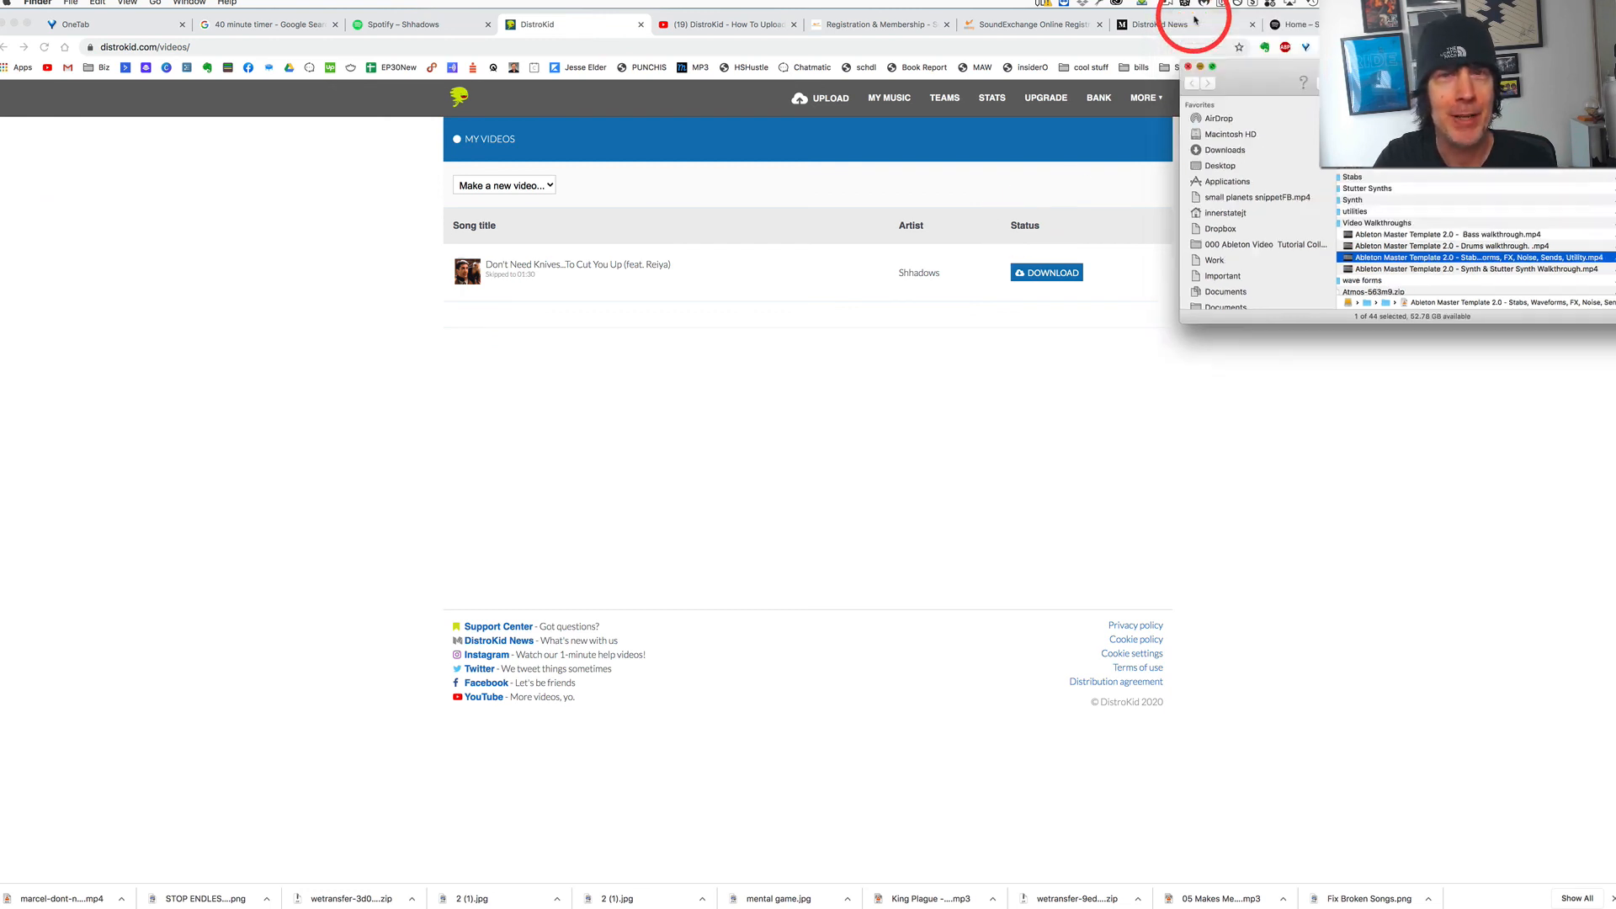
Open the lyrics upload form for "Don't Need Knives...To Cut You Up" and look at its lyrics field and guidelines.
click(1145, 99)
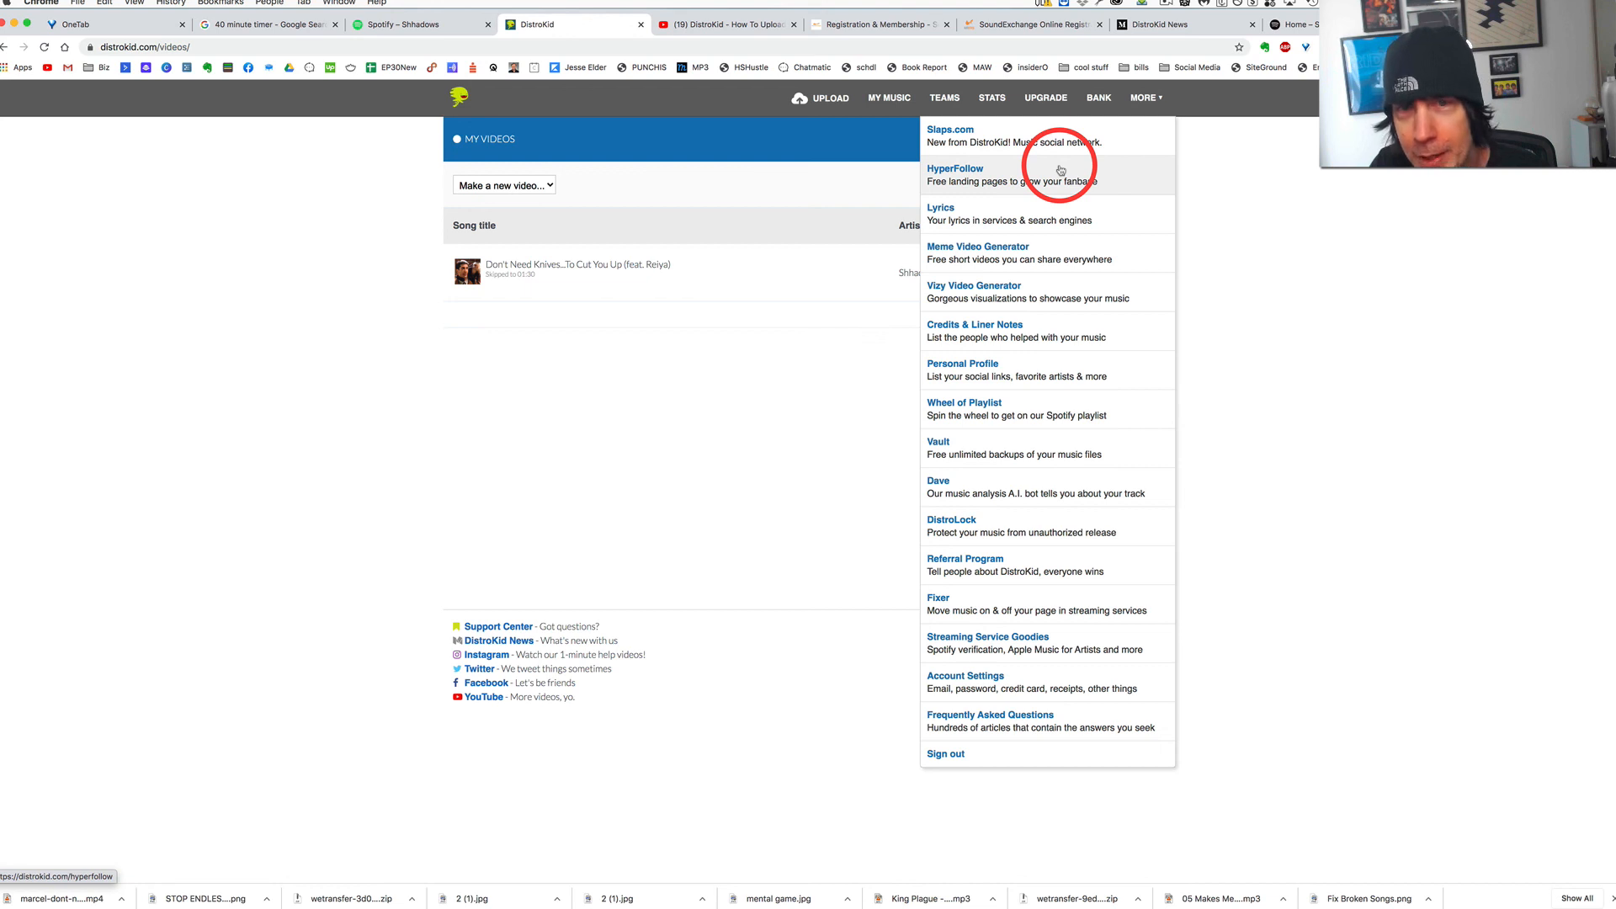
click(1011, 220)
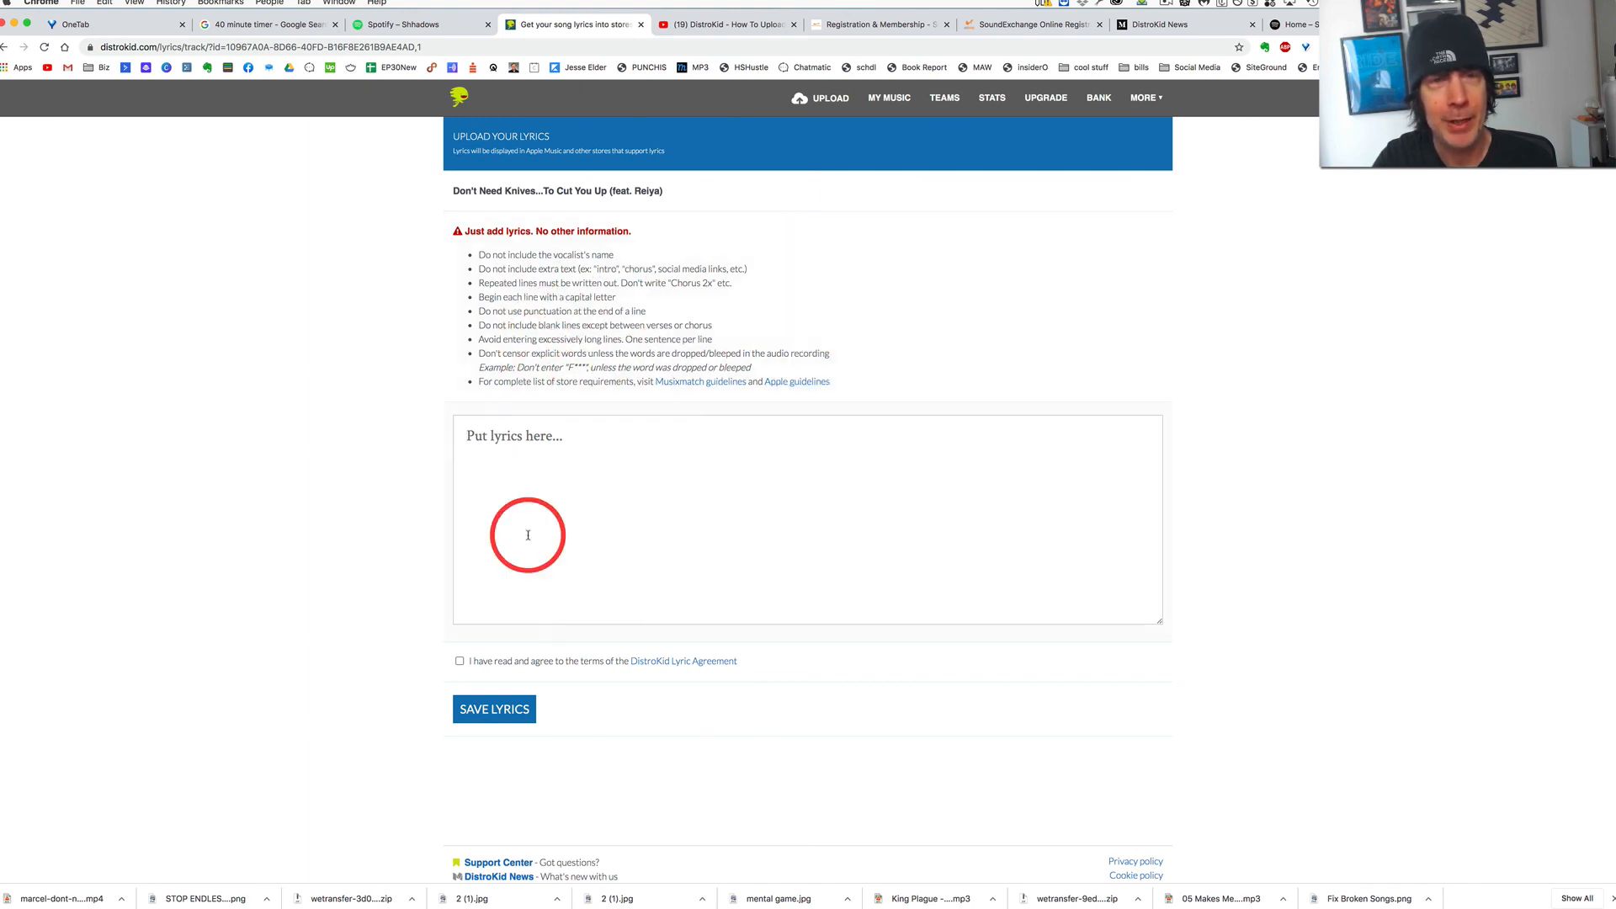
click(692, 577)
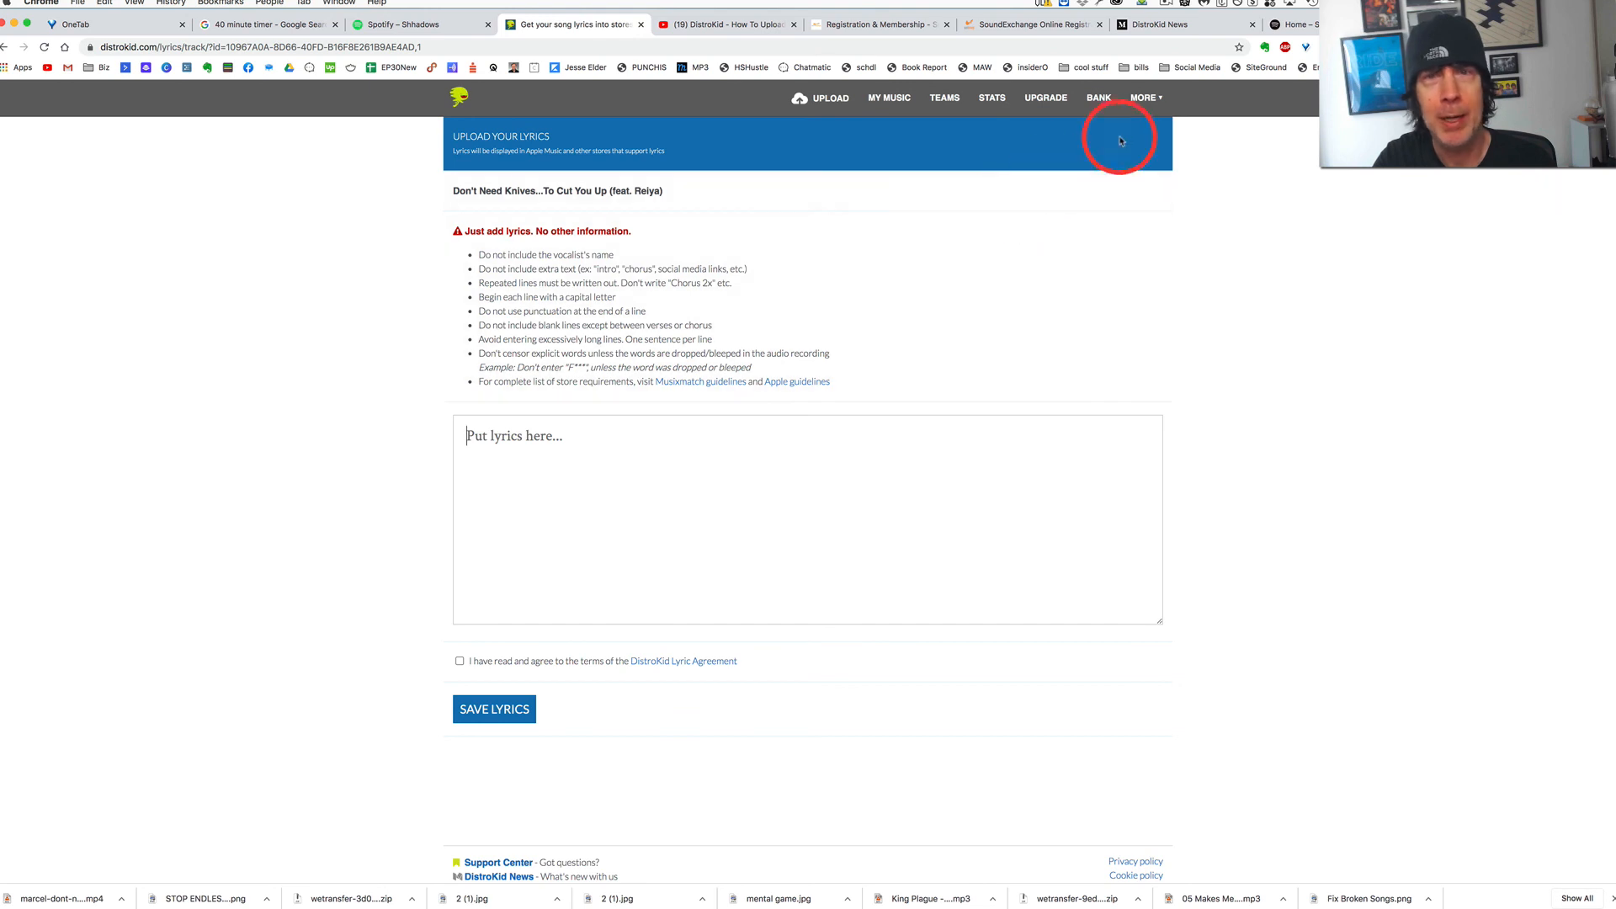
Browse the Vault's backups, looking inside the "Don't Need Knives...To Cut You Up" folder, and return to the DistroKid dashboard.
click(1155, 98)
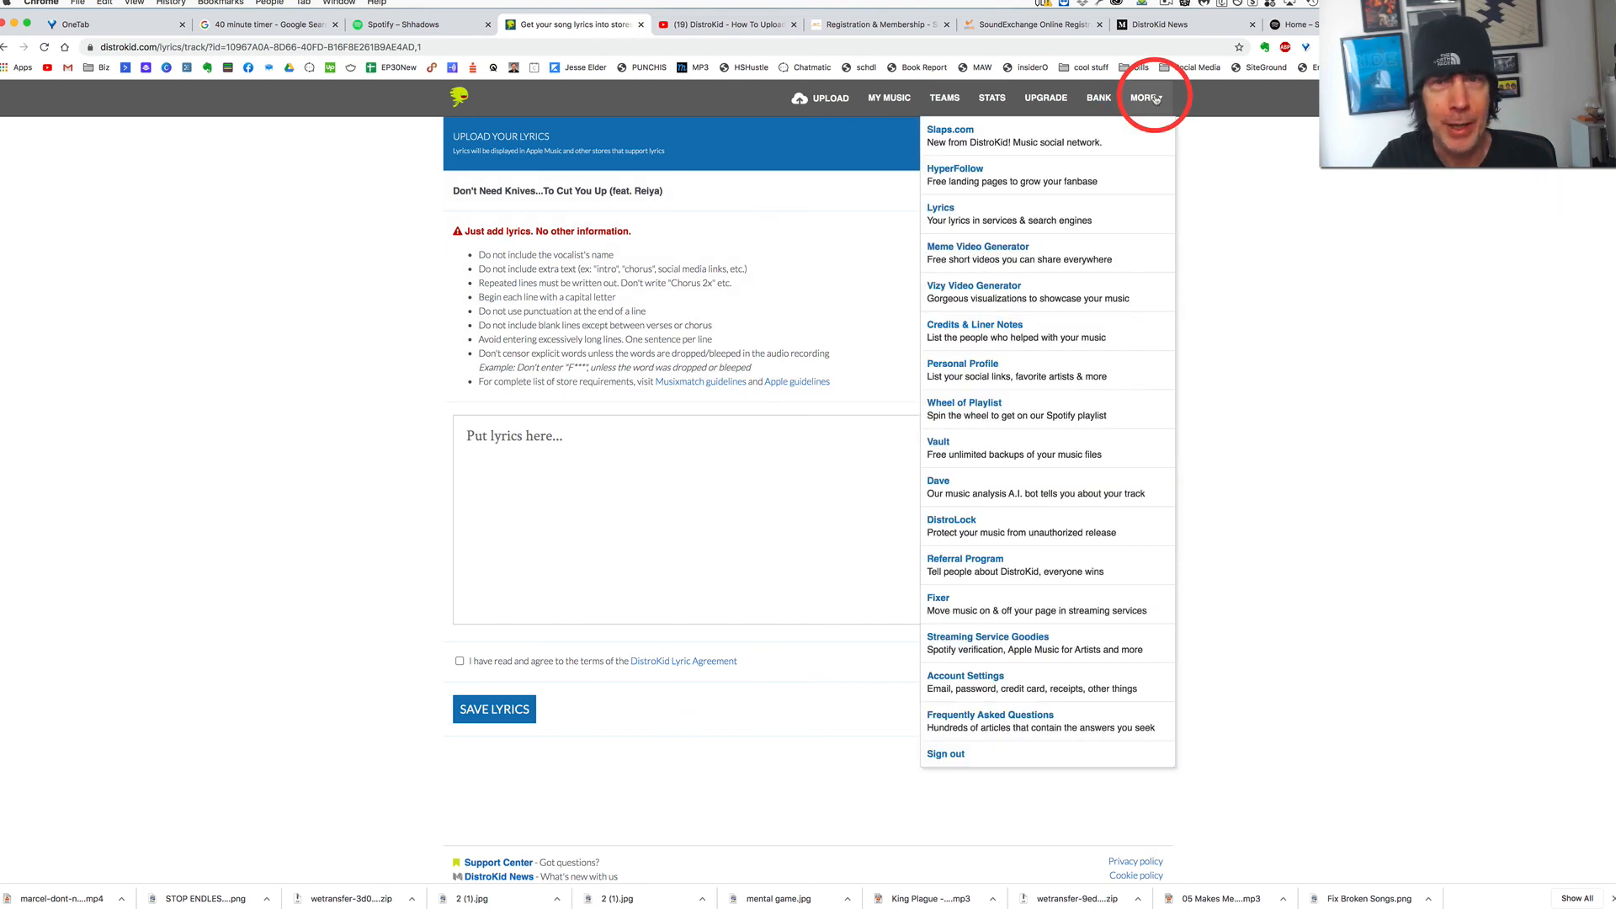
click(932, 446)
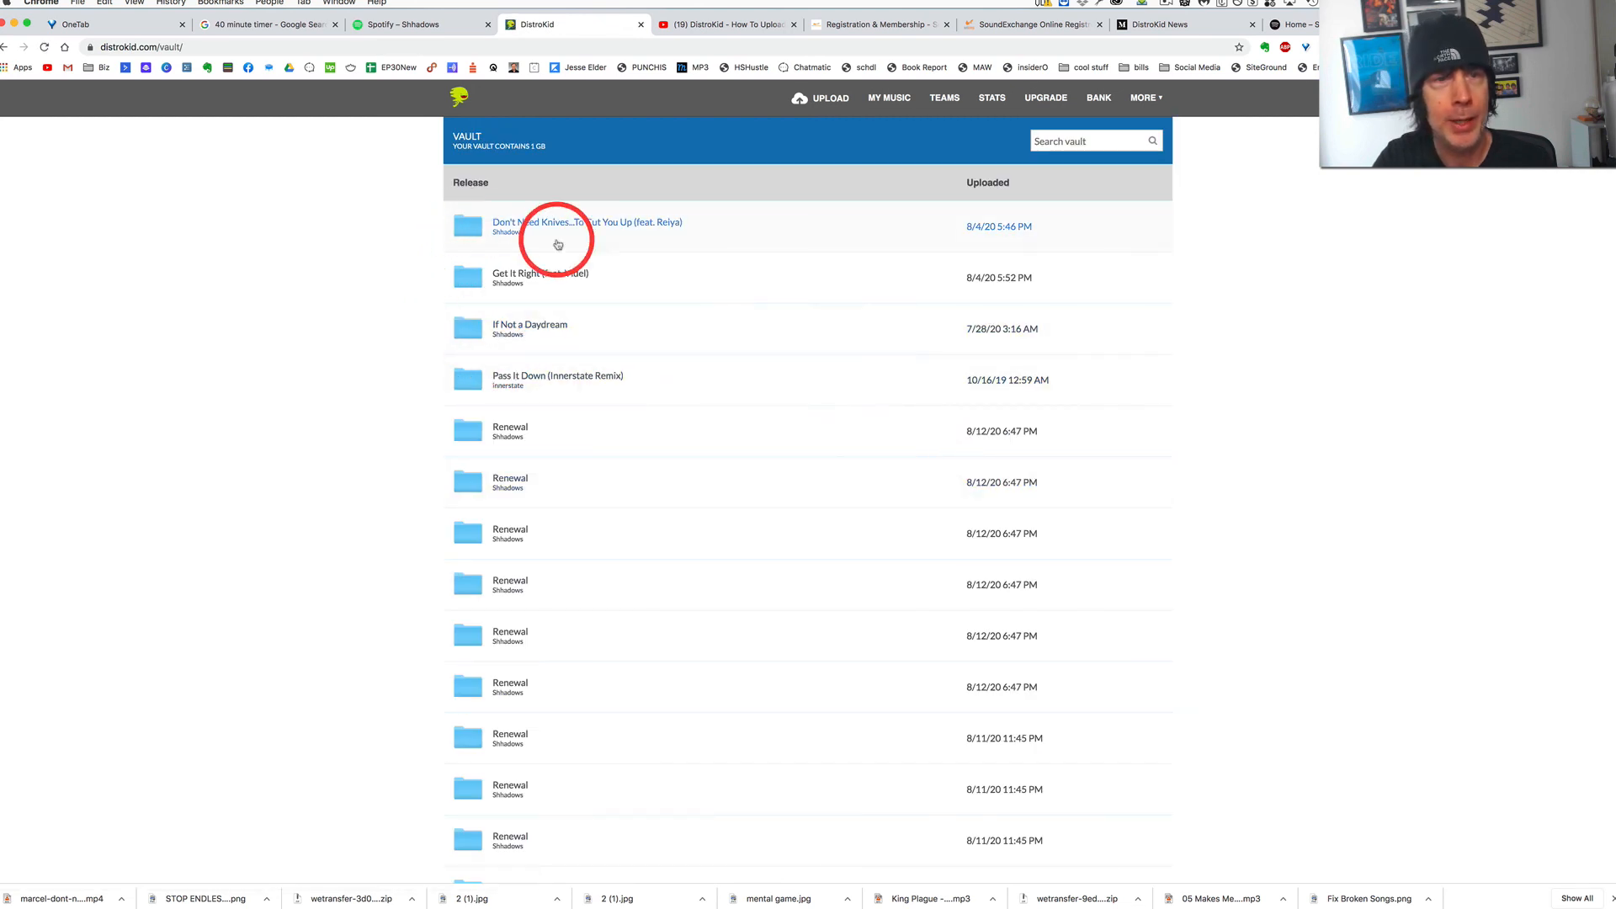
scroll(639, 510, down, 2)
scroll(639, 510, down, 3)
scroll(682, 621, up, 6)
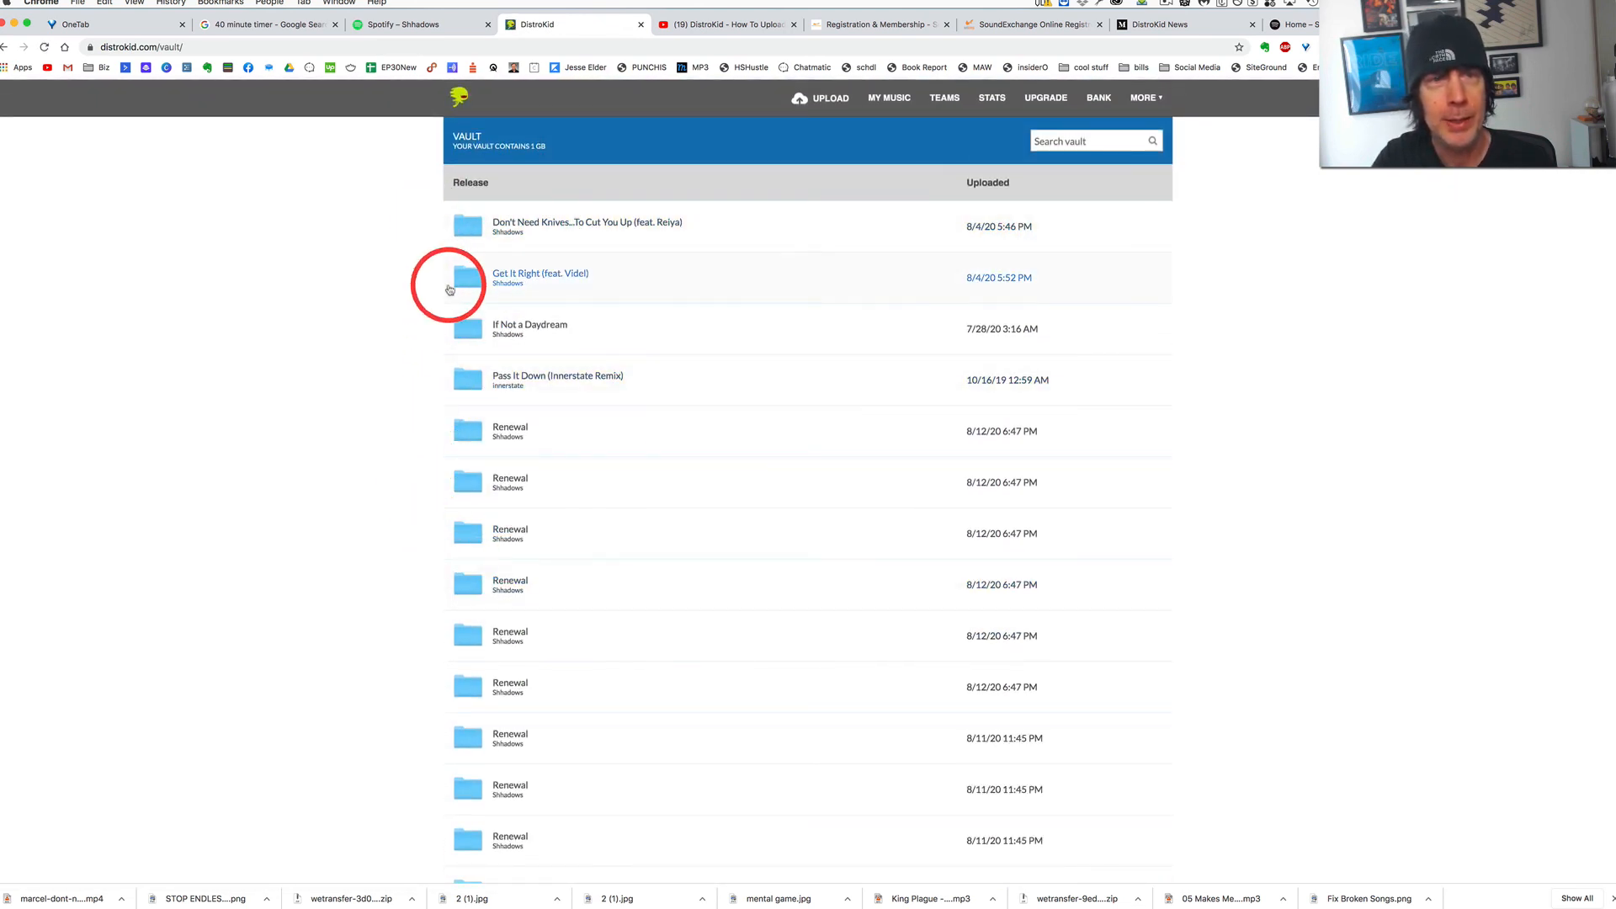
click(469, 230)
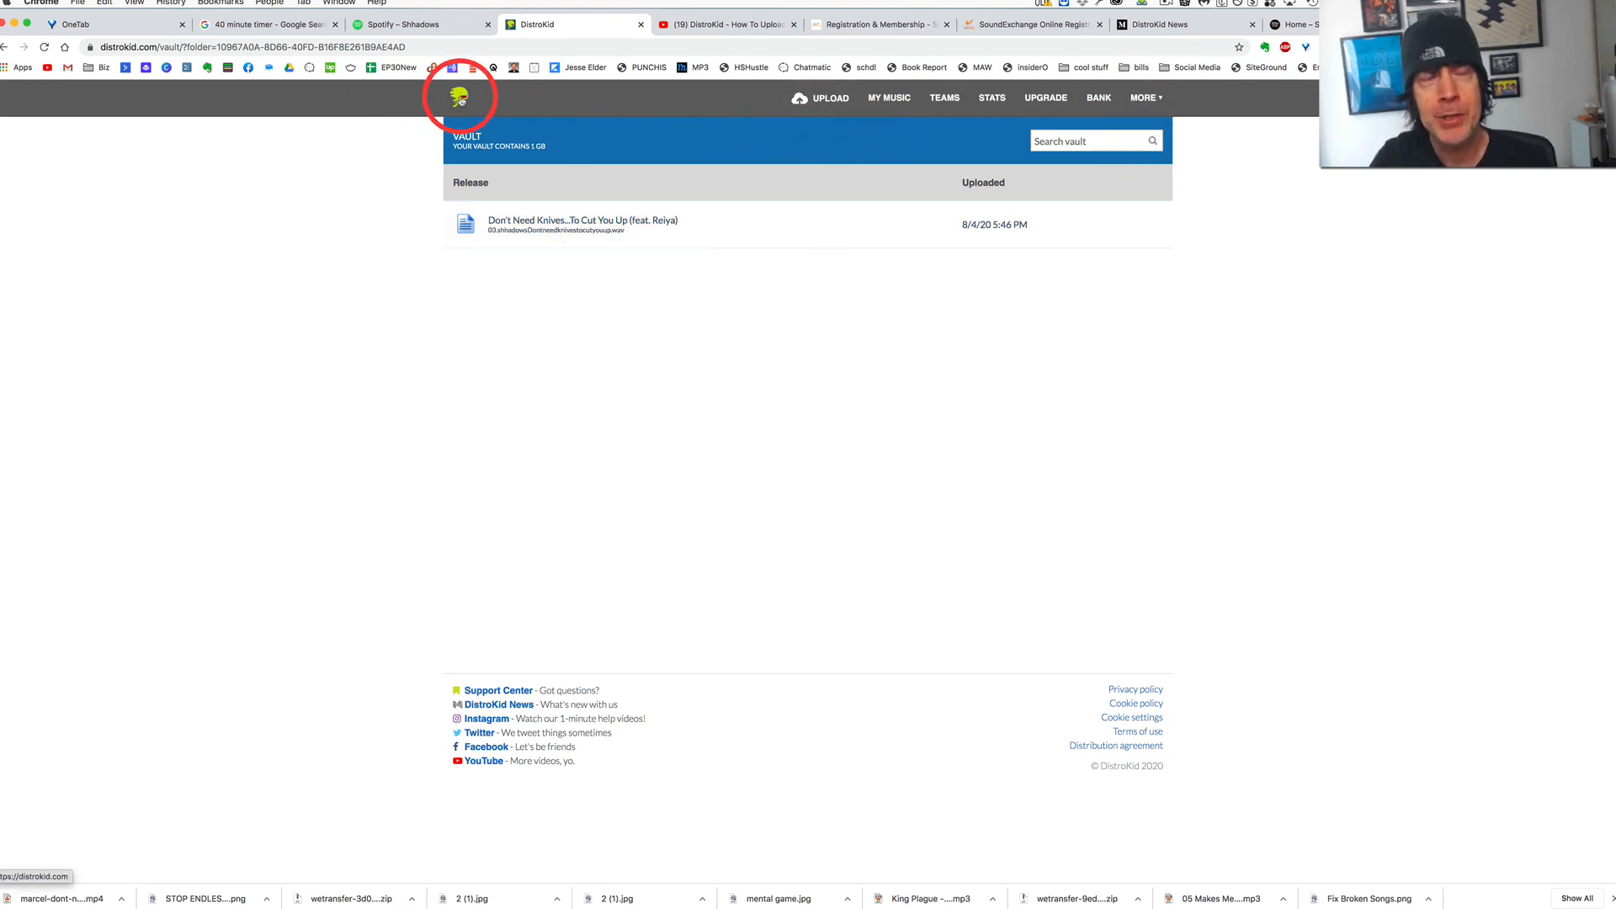
click(461, 100)
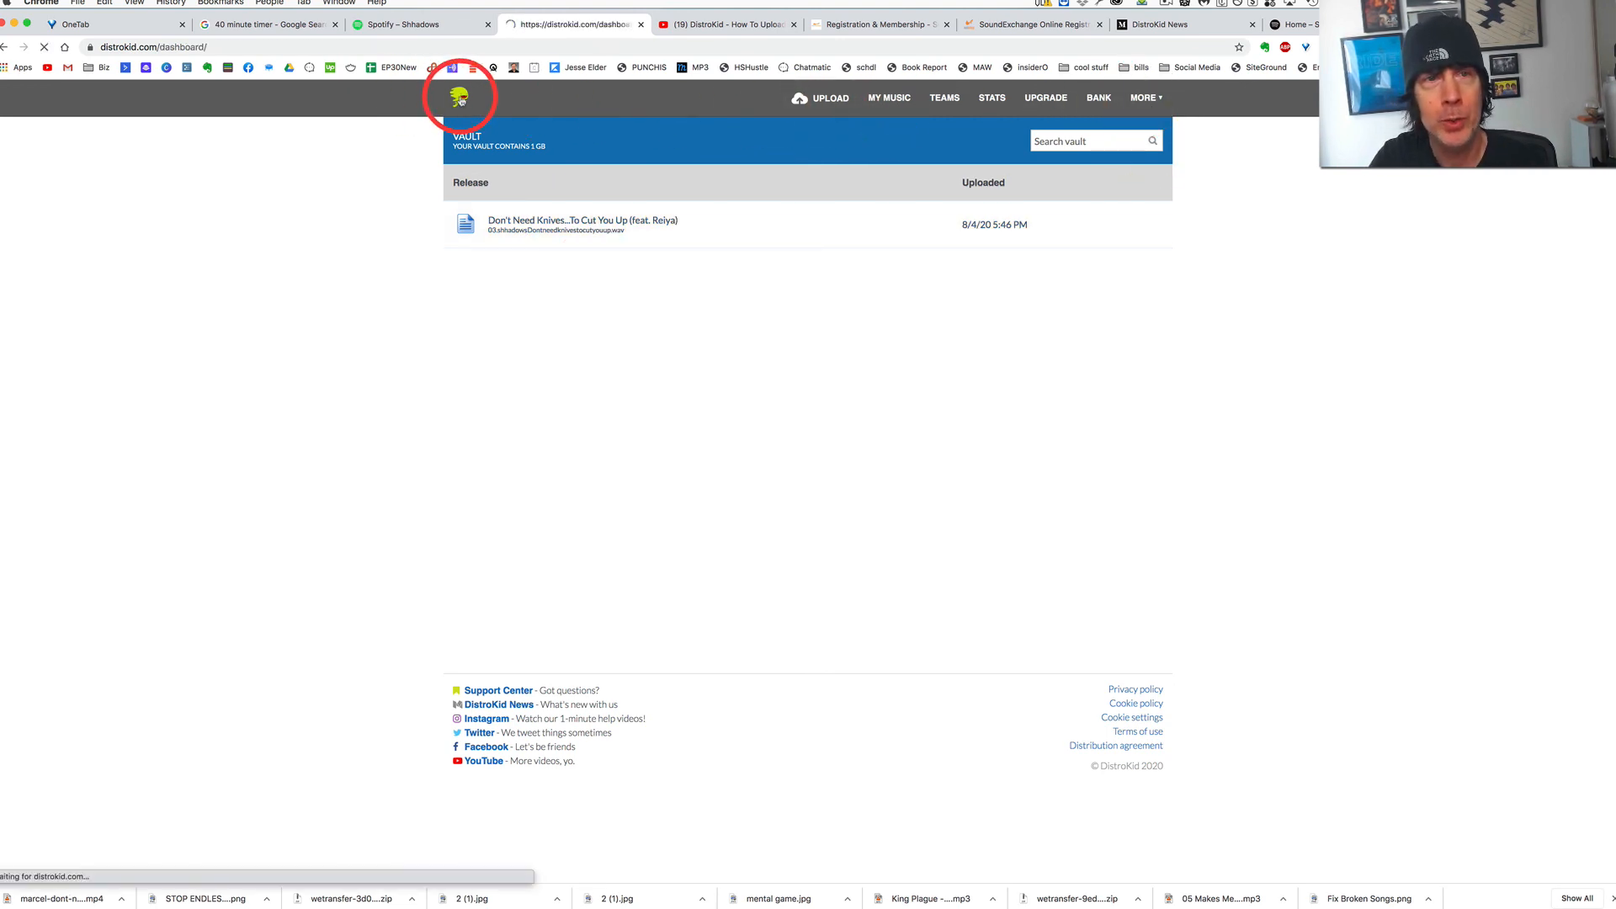